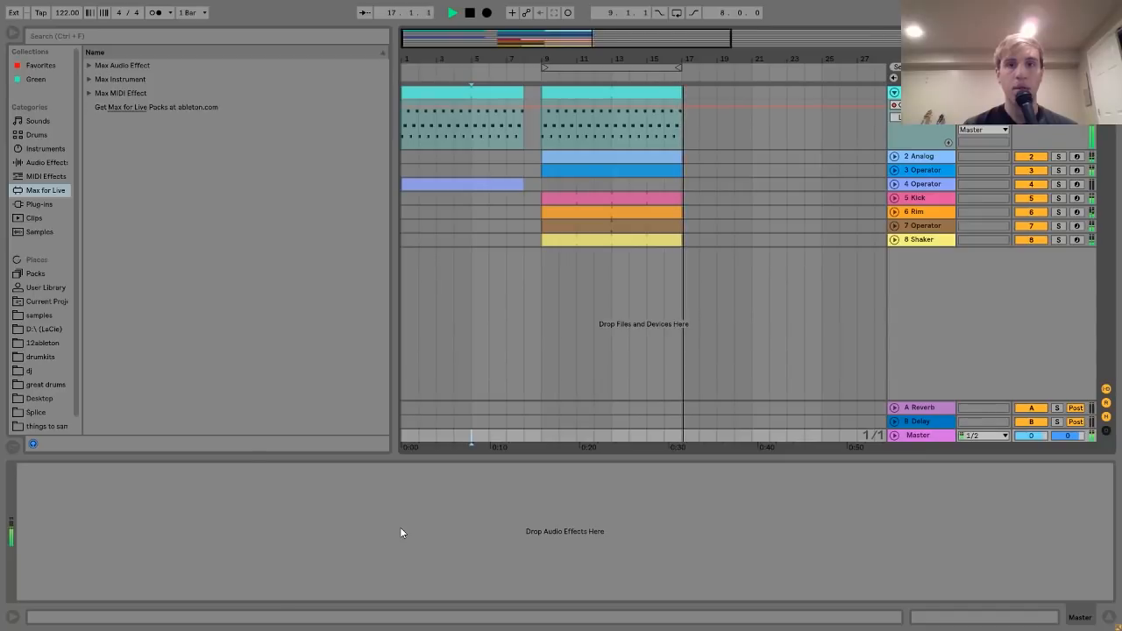
- Stop playback of the eight-track 122 BPM arrangement after it passes bar 17
key(space)
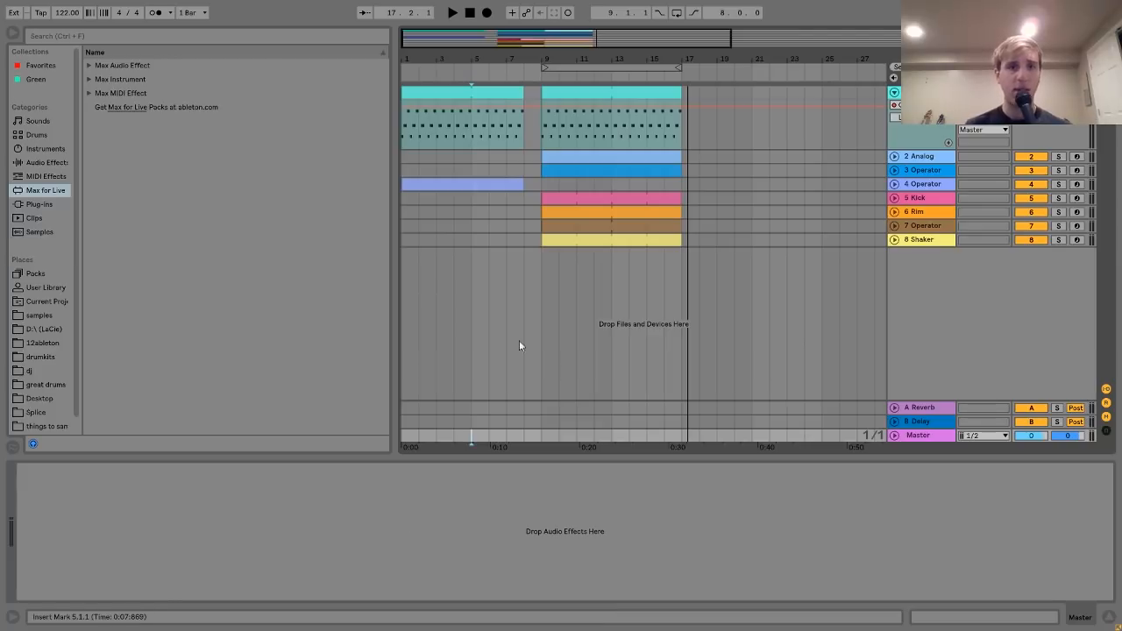
- Solo the 1-Operator track, audition its bar 9 clip, and open its arpeggio notes in the piano roll
click(569, 94)
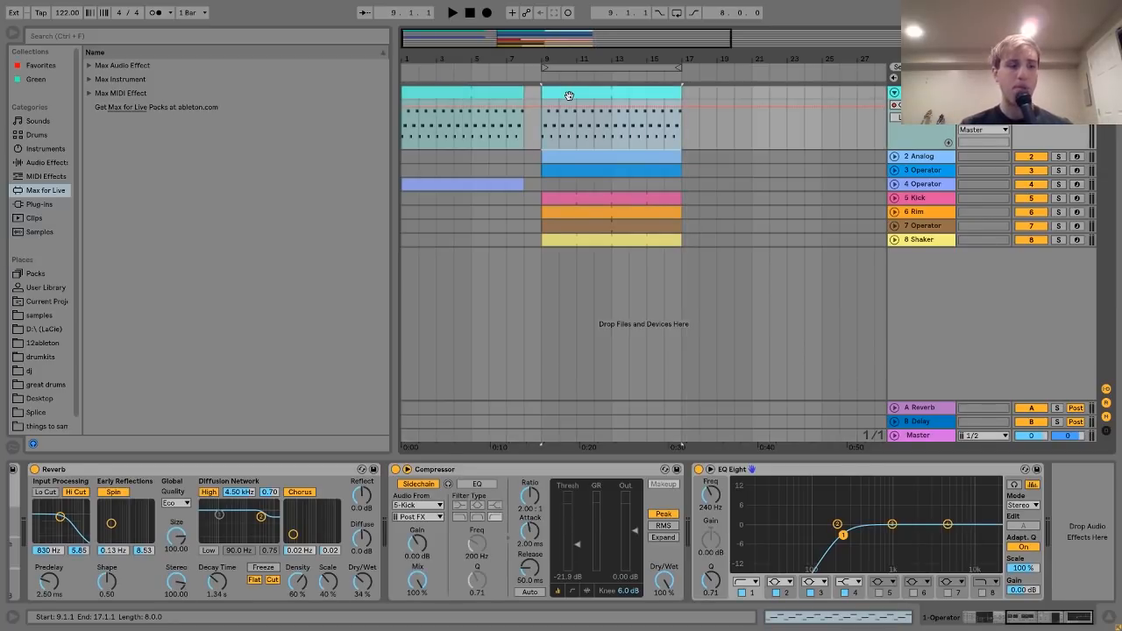
click(1059, 93)
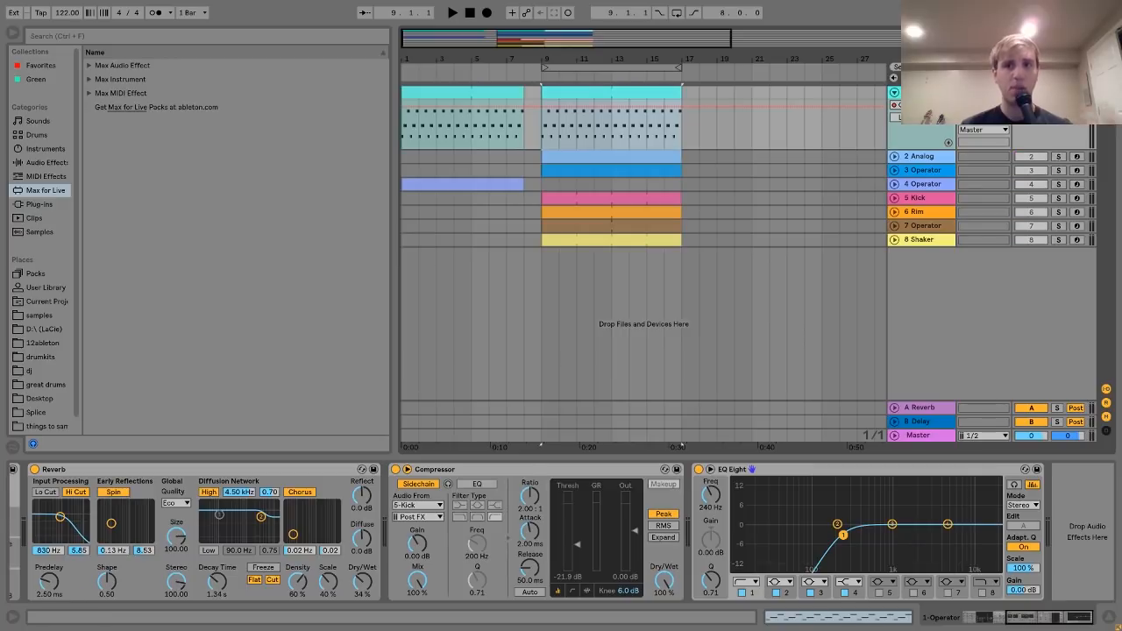
key(space)
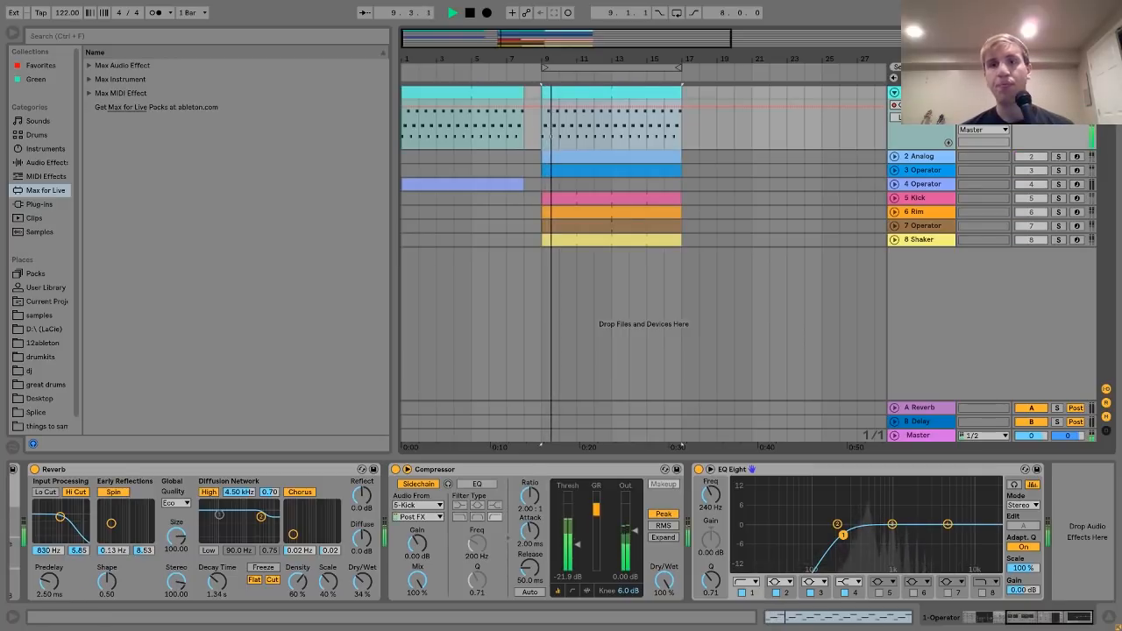
key(space)
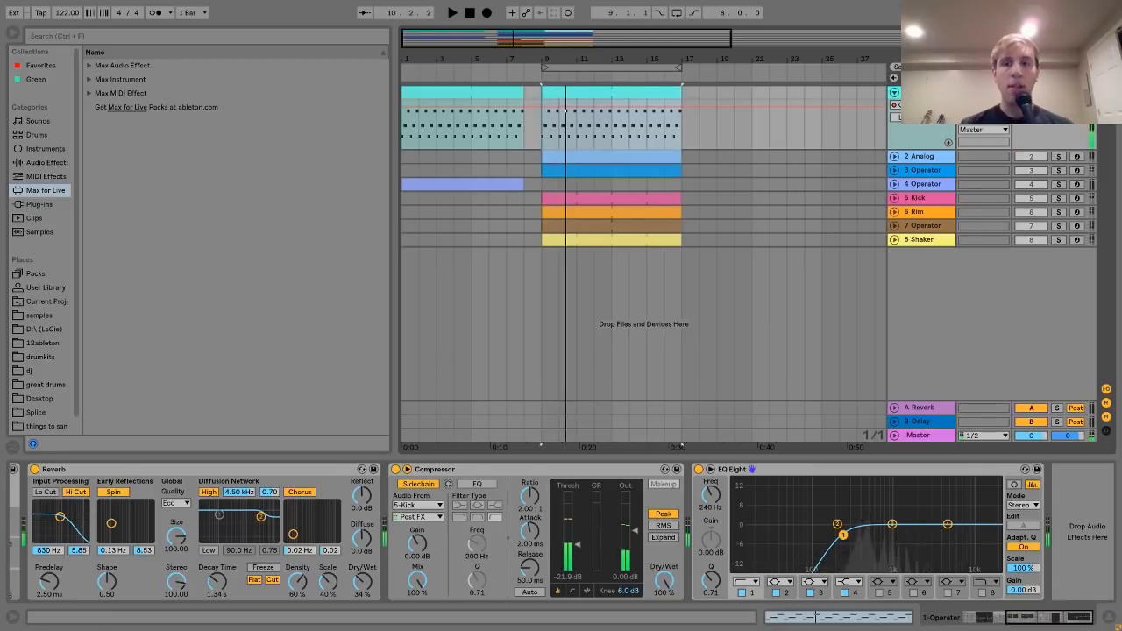
double_click(608, 92)
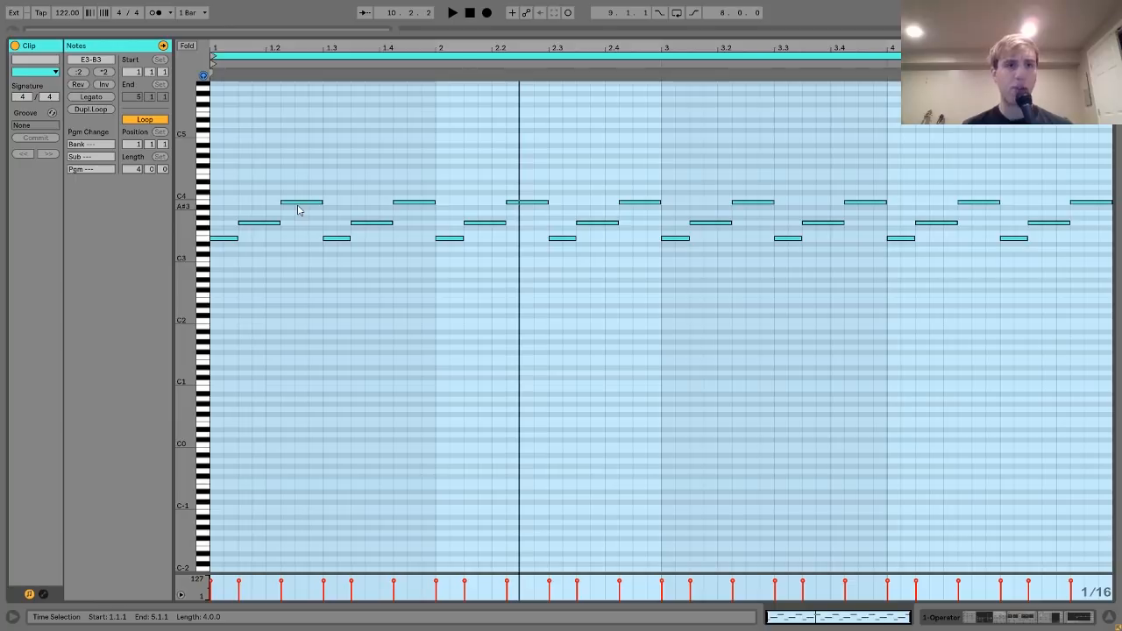
- Show track 1's Operator device, viewing oscillator A, the filter frequency options and the LFO
click(963, 619)
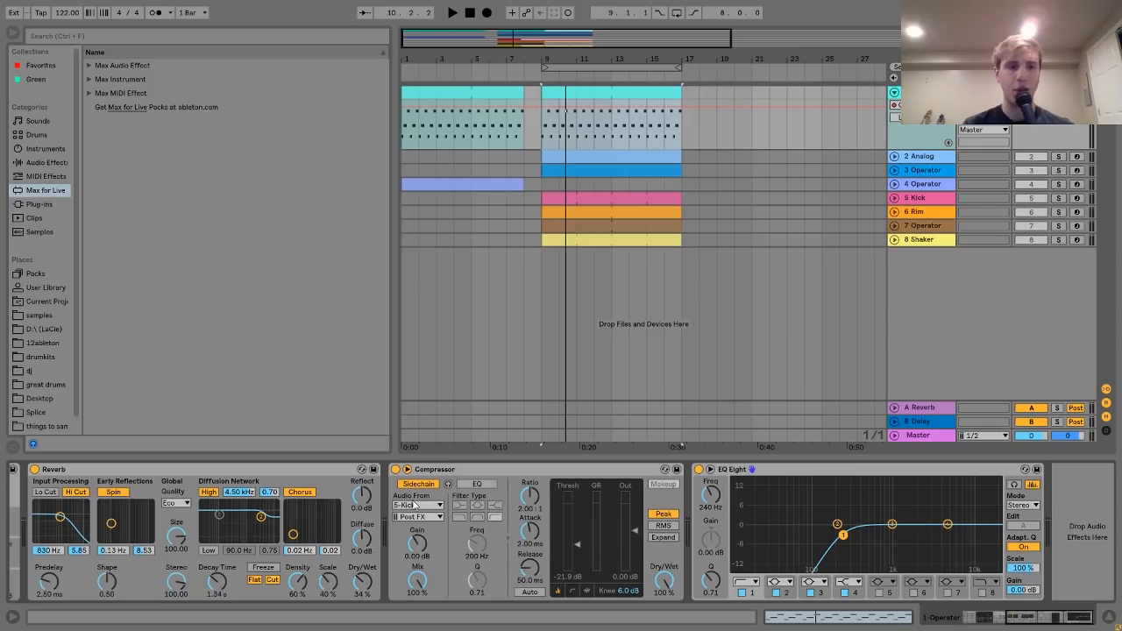
scroll(441, 509, left, 5)
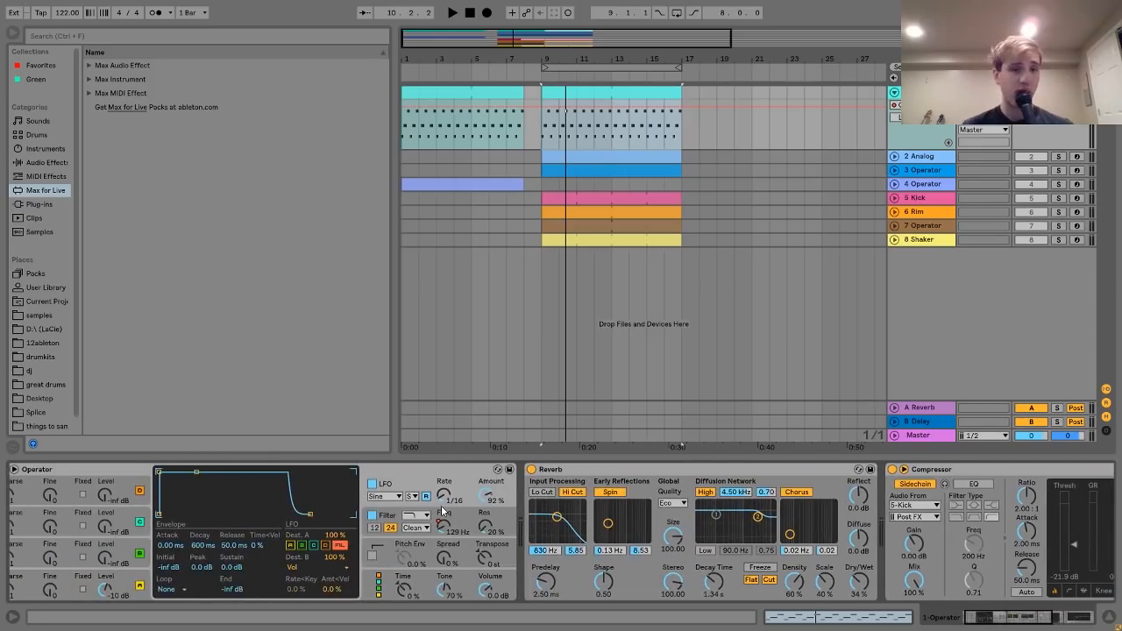
scroll(443, 511, left, 2)
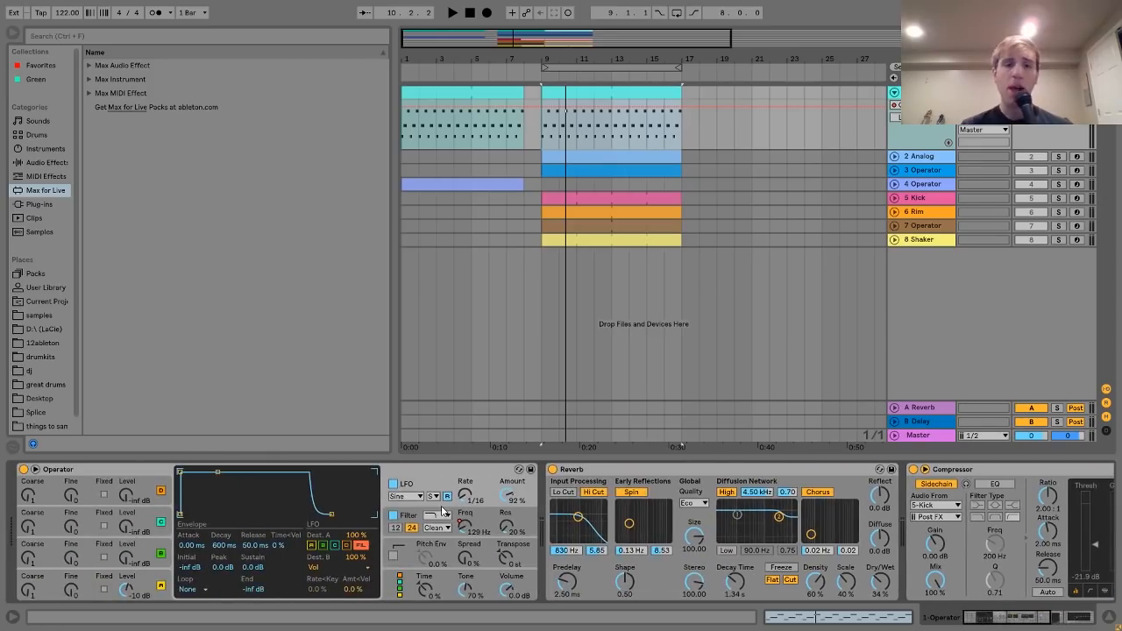
click(153, 585)
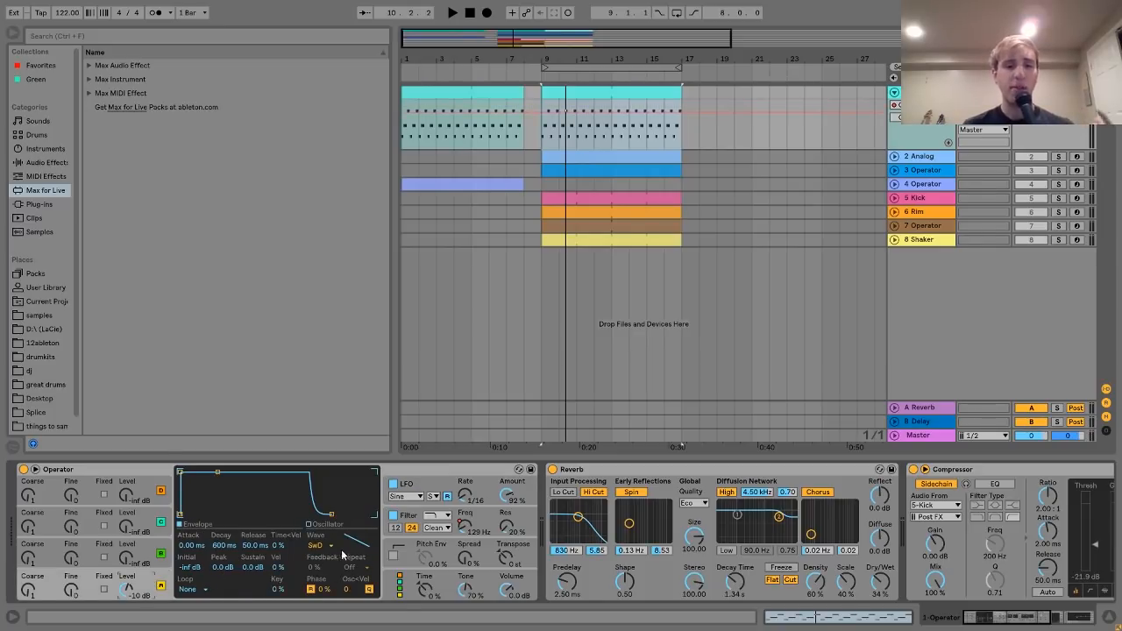
click(414, 519)
right_click(465, 530)
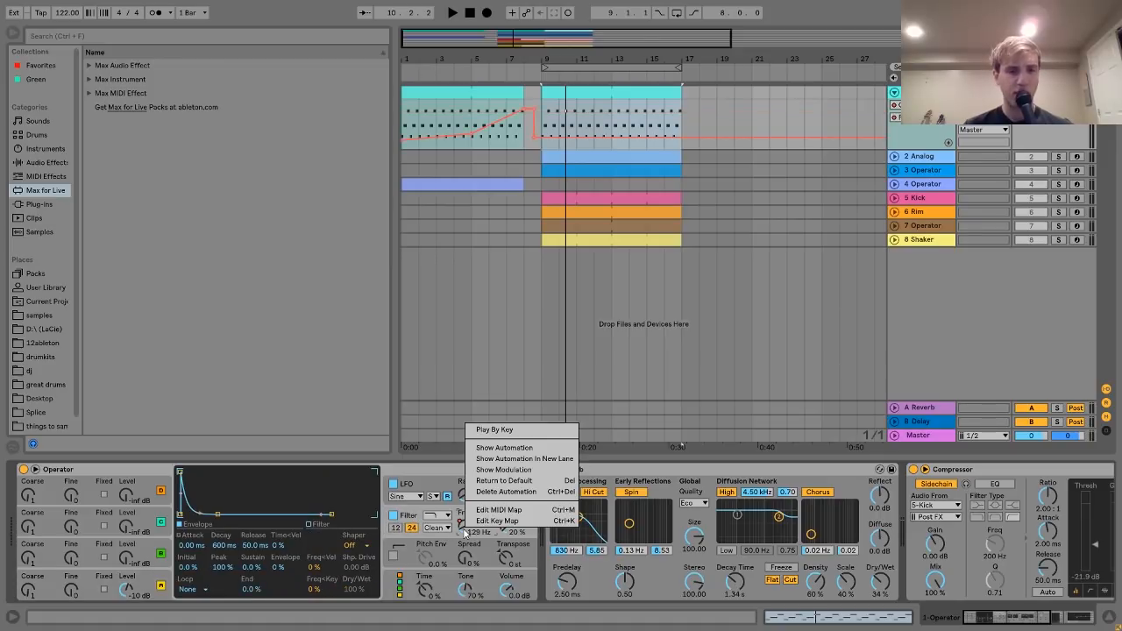
click(409, 515)
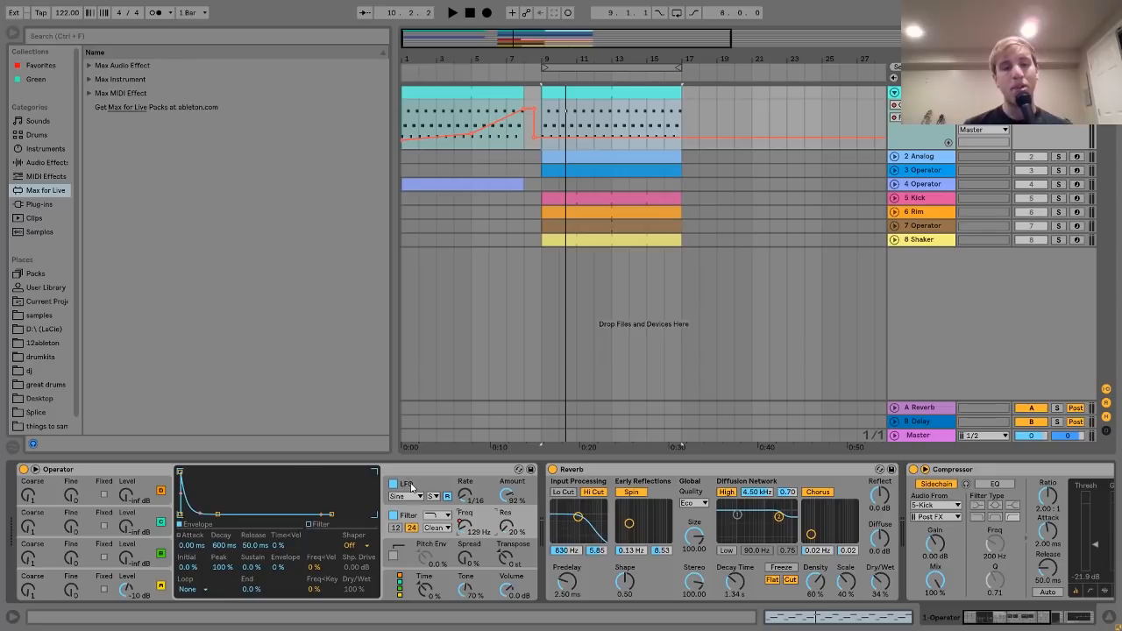
click(409, 485)
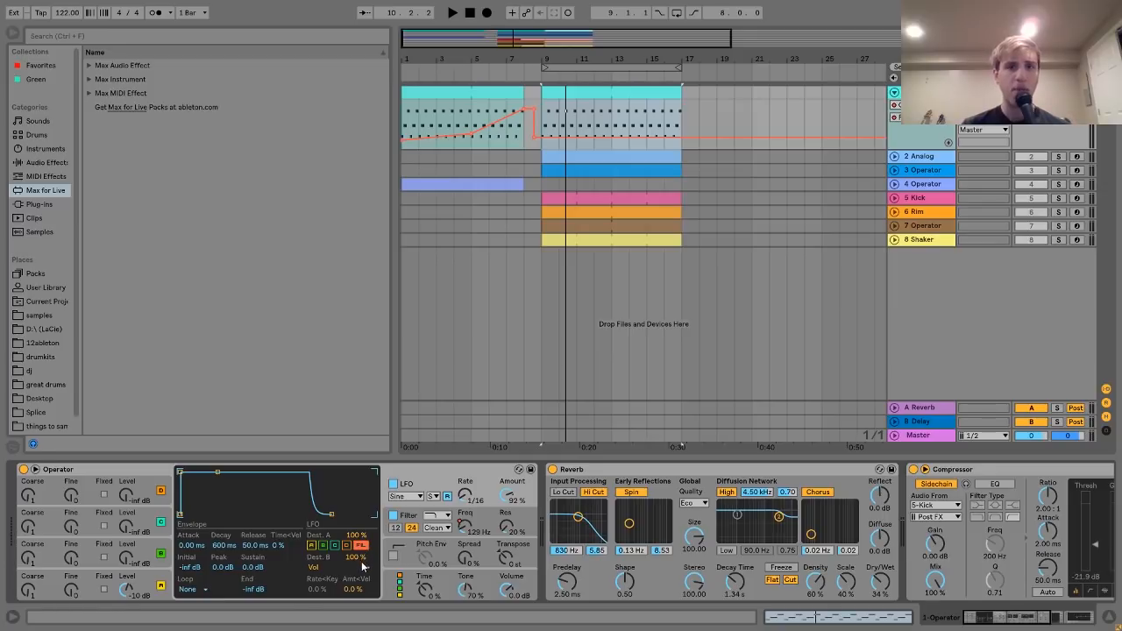
- Play the bars 9–17 clip through the Operator chain, then stop
click(605, 96)
key(space)
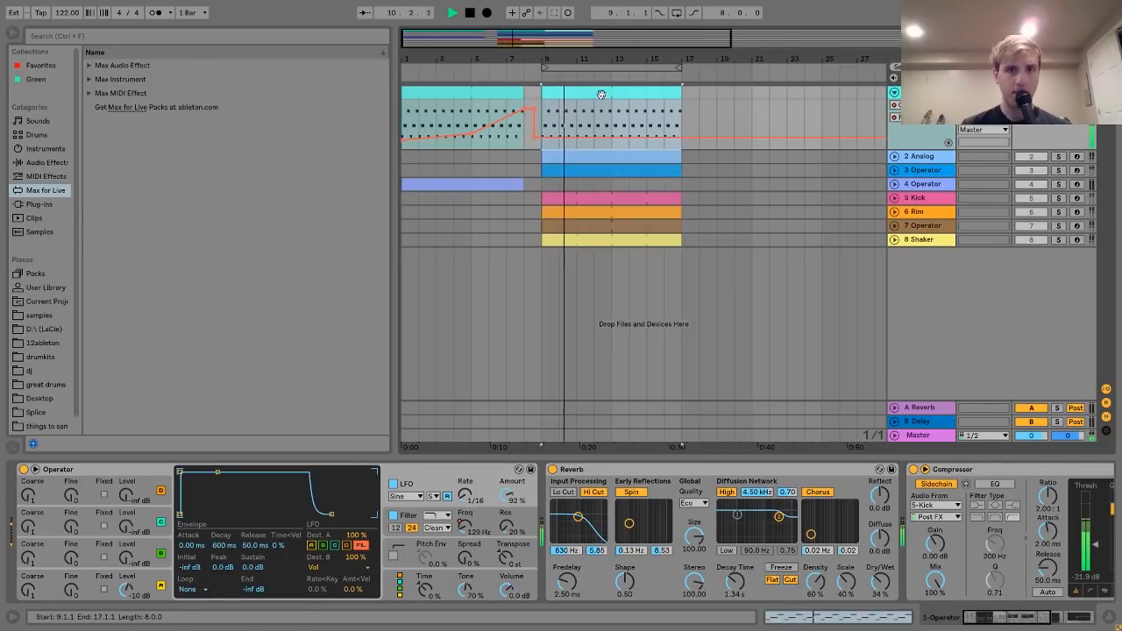
key(space)
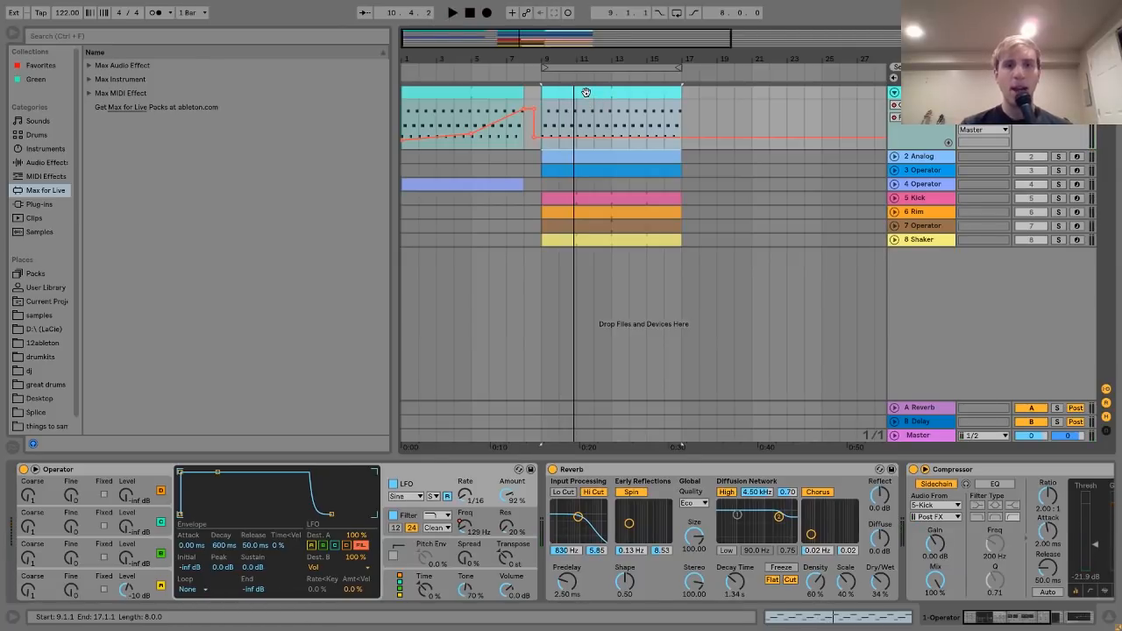
double_click(585, 95)
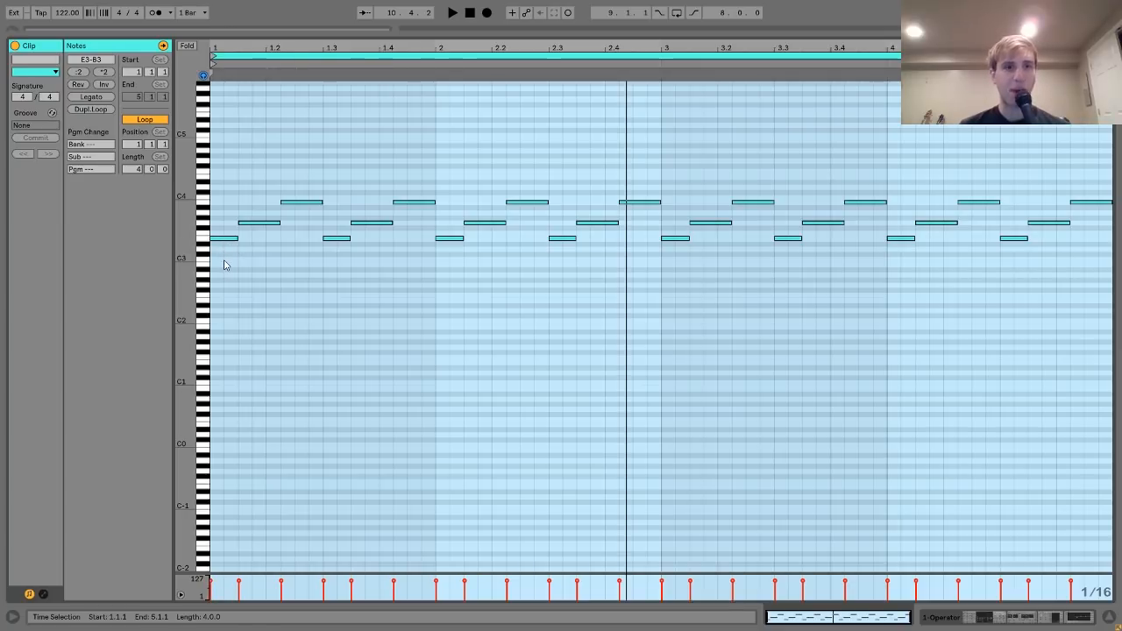
drag(223, 265, 291, 139)
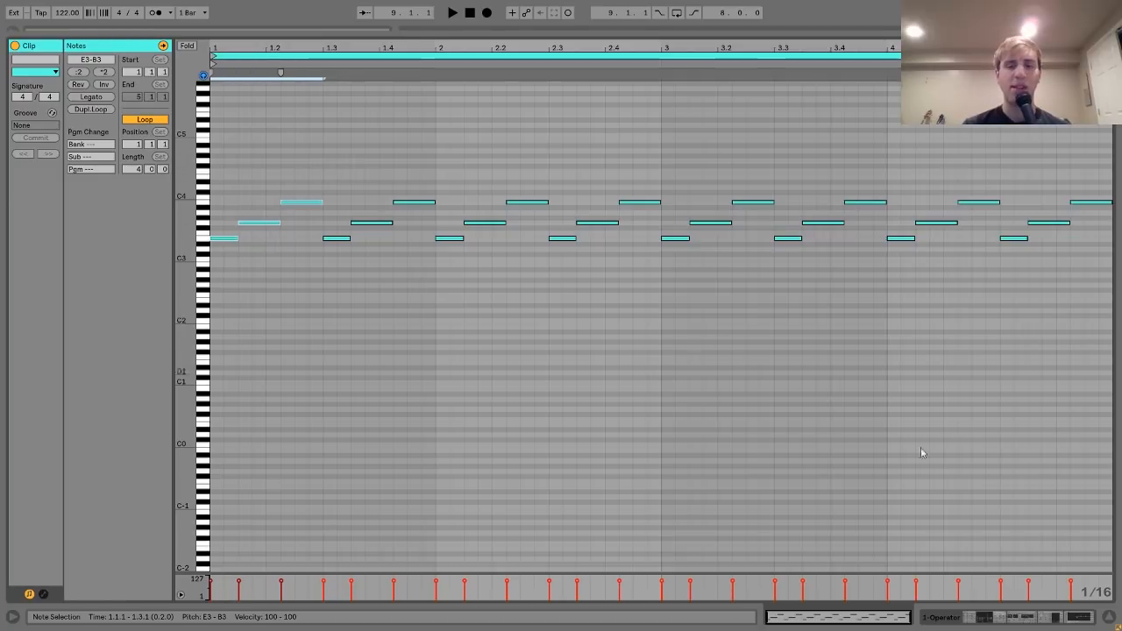
click(1011, 615)
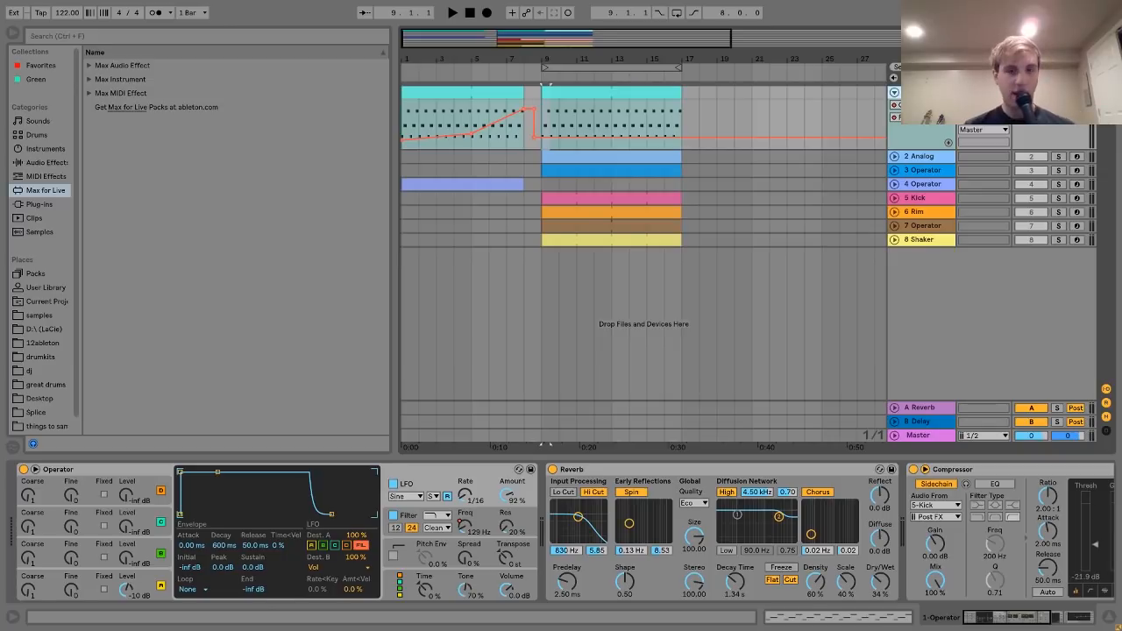
- Audition the arrangement from near bar 4, then stop
click(591, 97)
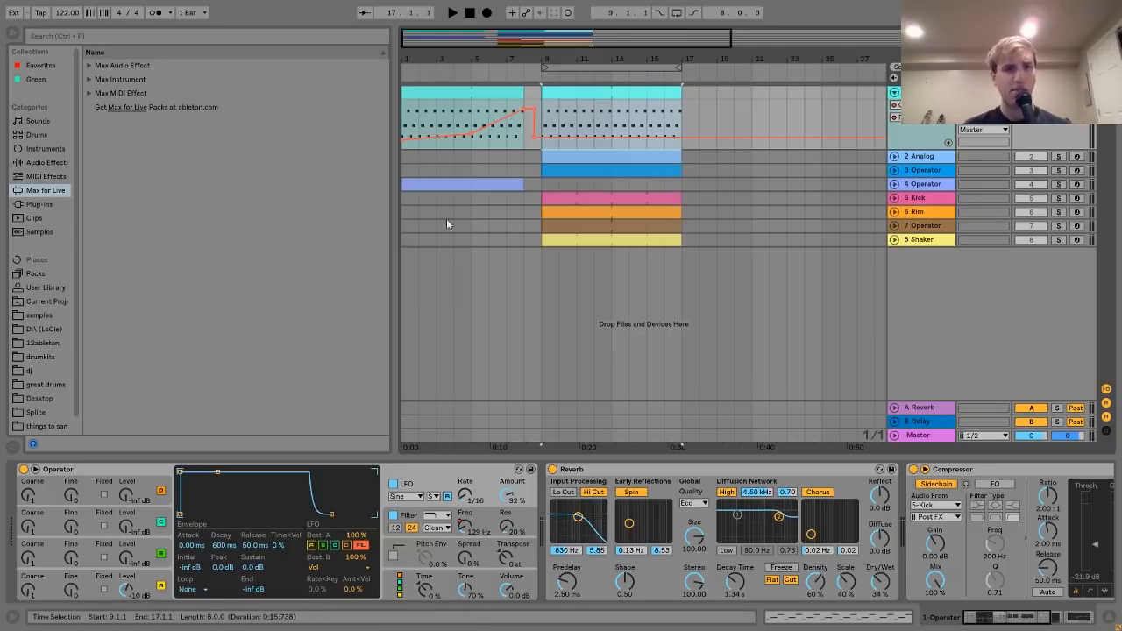
click(459, 107)
key(space)
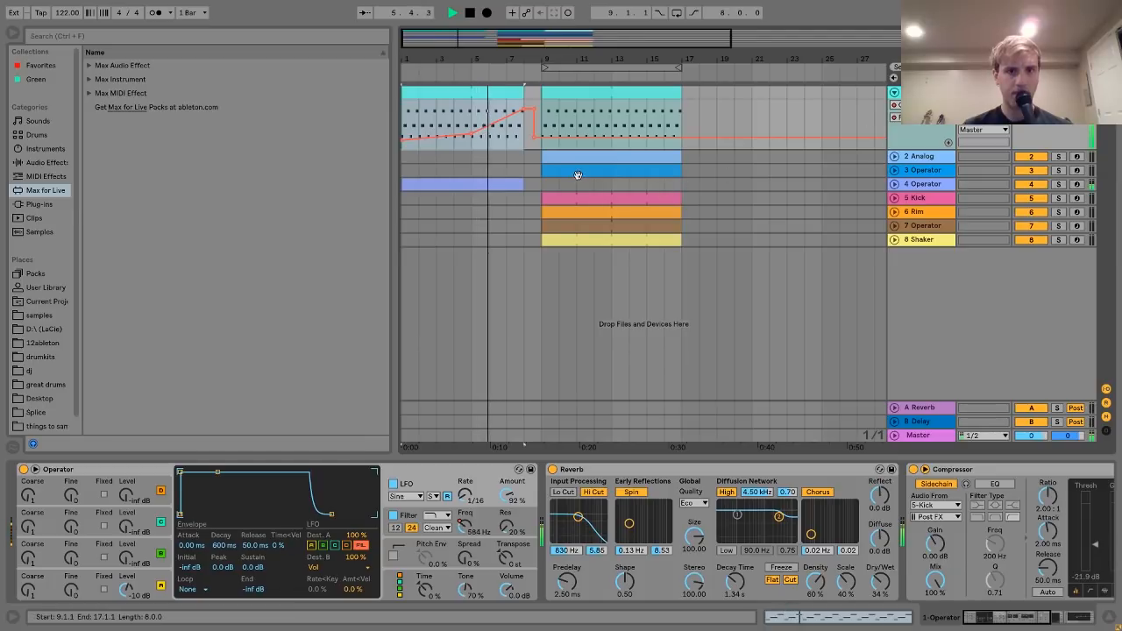
key(space)
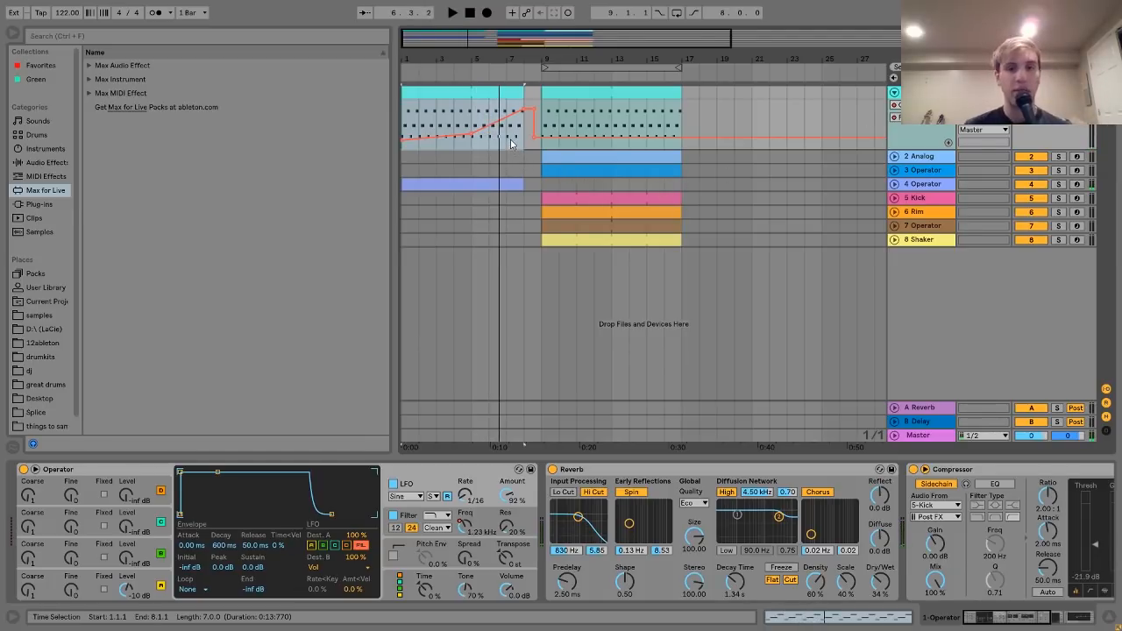
- Play from bar 9 and select 2 Analog to show its two Reverbs and Compressor
click(586, 113)
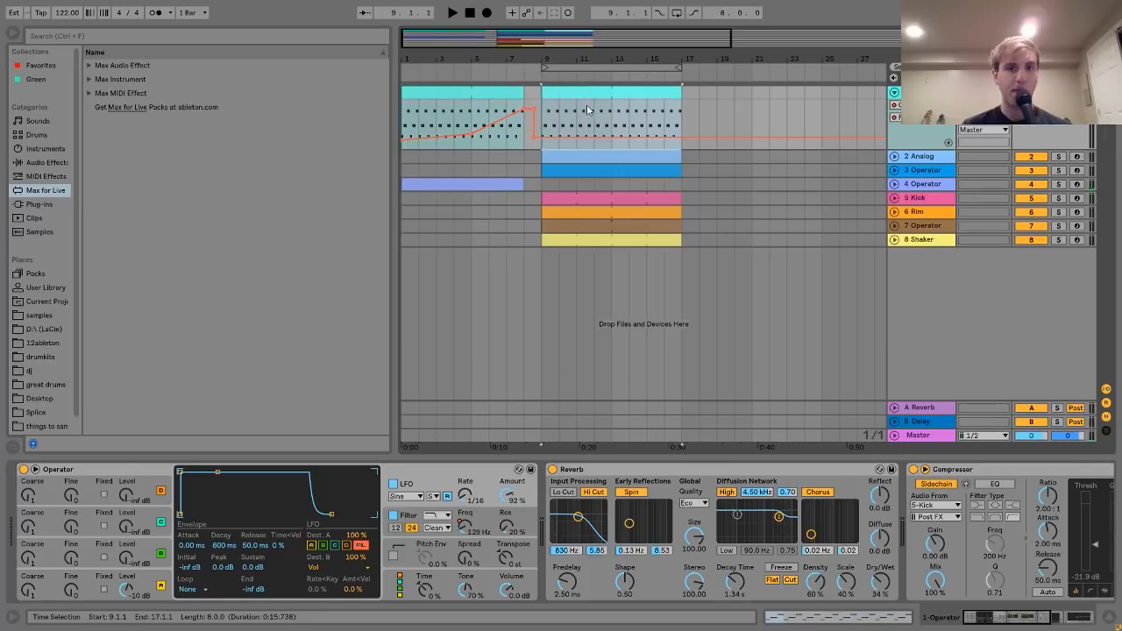
key(space)
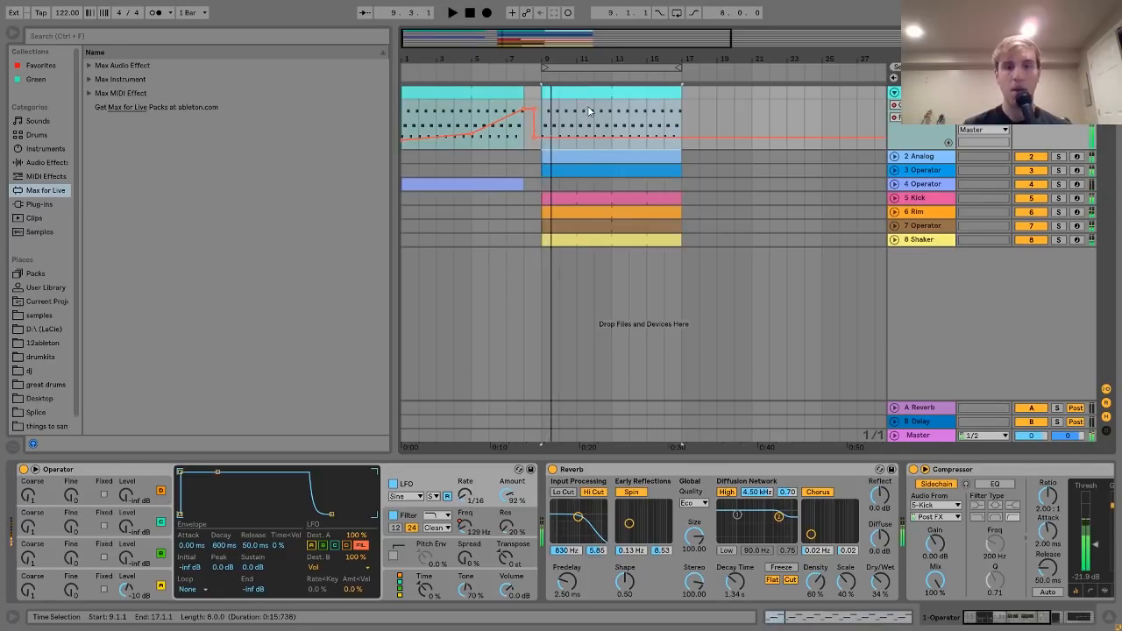
click(923, 158)
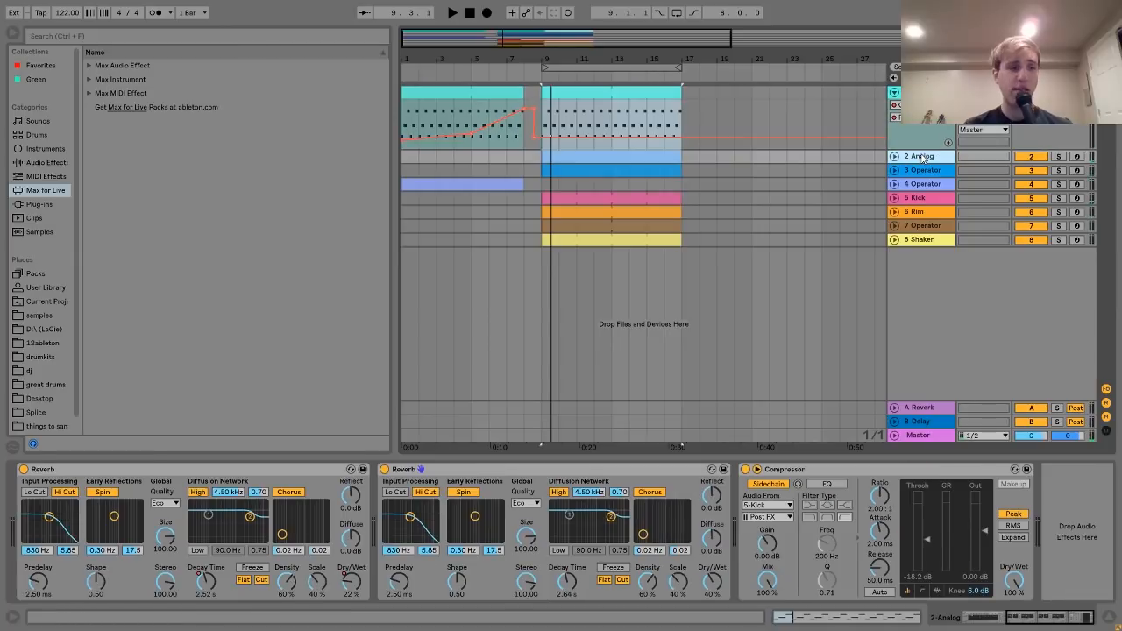
- Solo 2 Analog, unfold its Reverb Device On lane, and play briefly from bar 9
click(1058, 156)
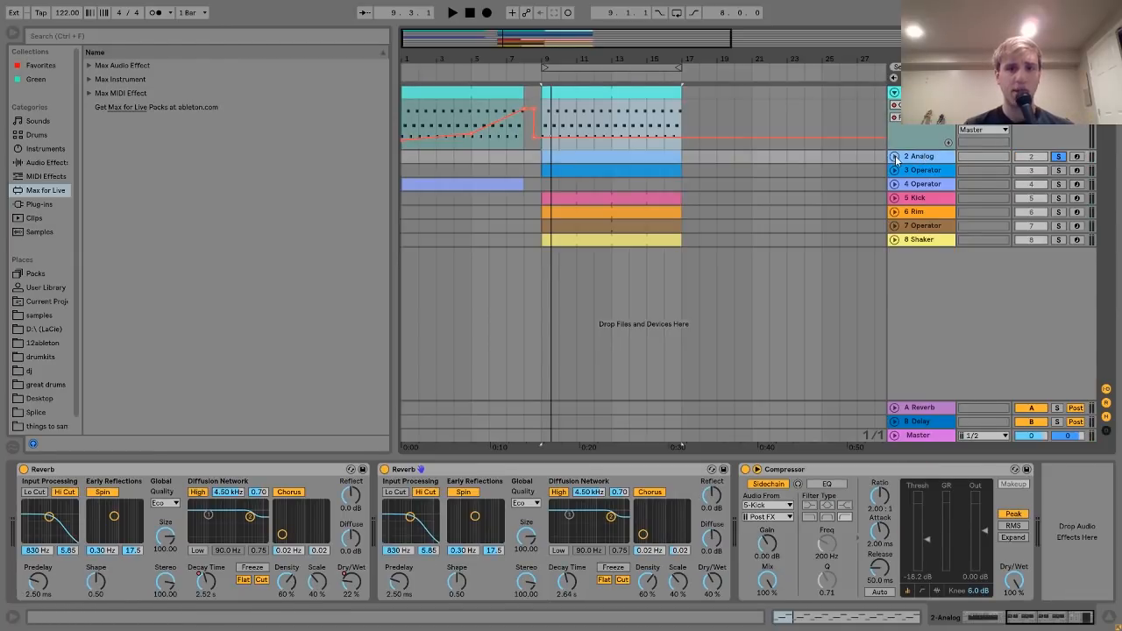
click(895, 157)
key(space)
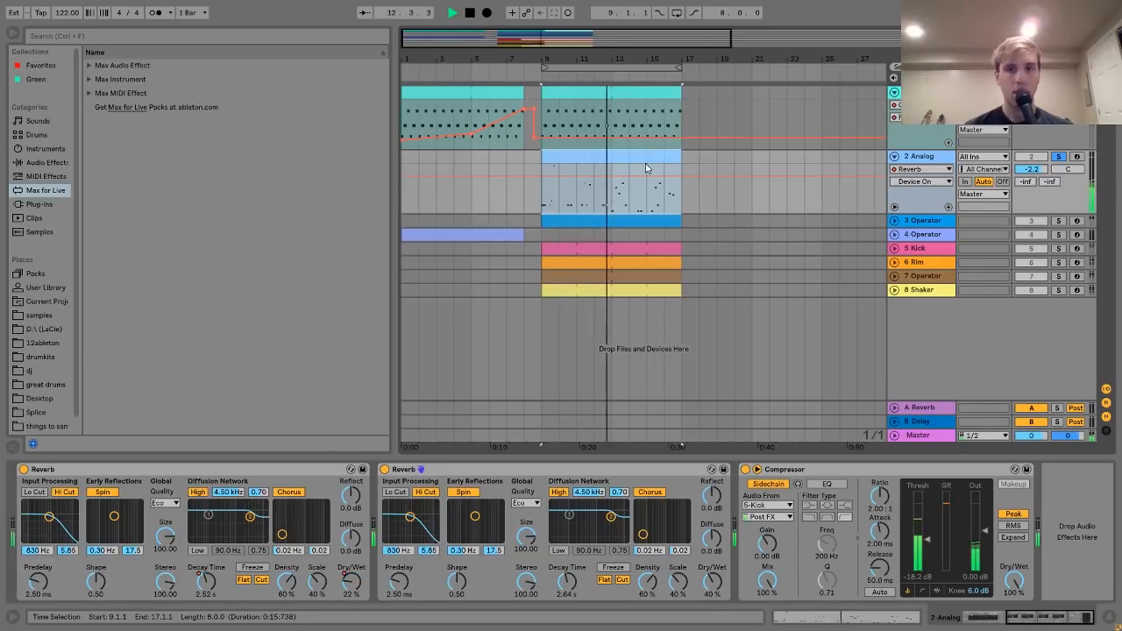
key(space)
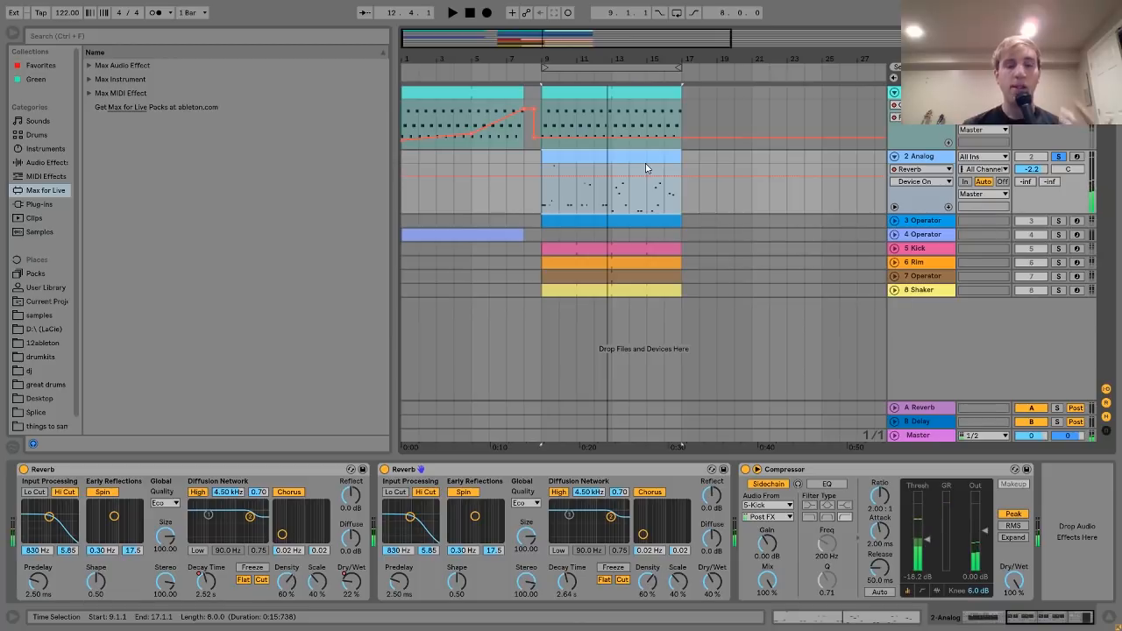
- Open the 2 Analog clip and check pitches of its notes: G2, G0, G1, F#1, B0 and C1
double_click(568, 156)
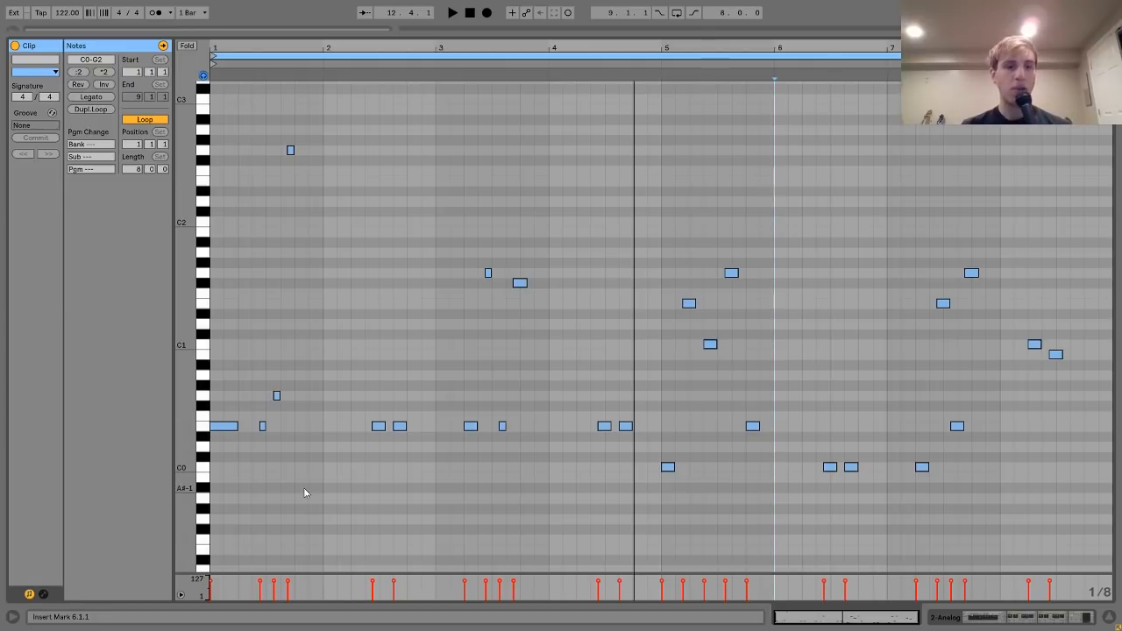
drag(235, 465, 312, 301)
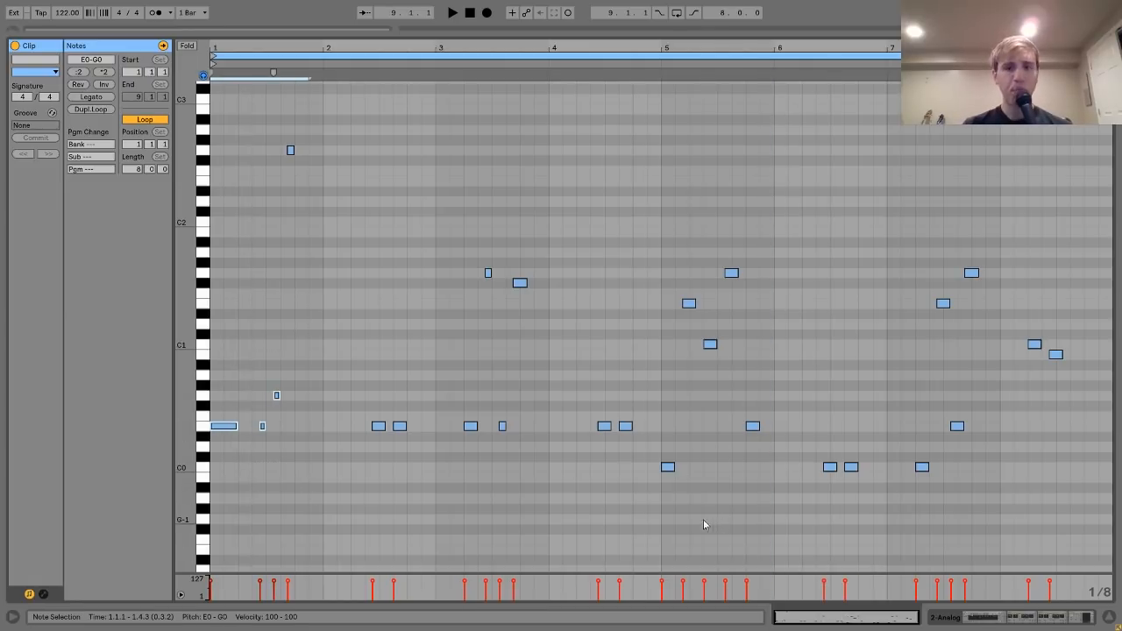
drag(663, 501, 775, 393)
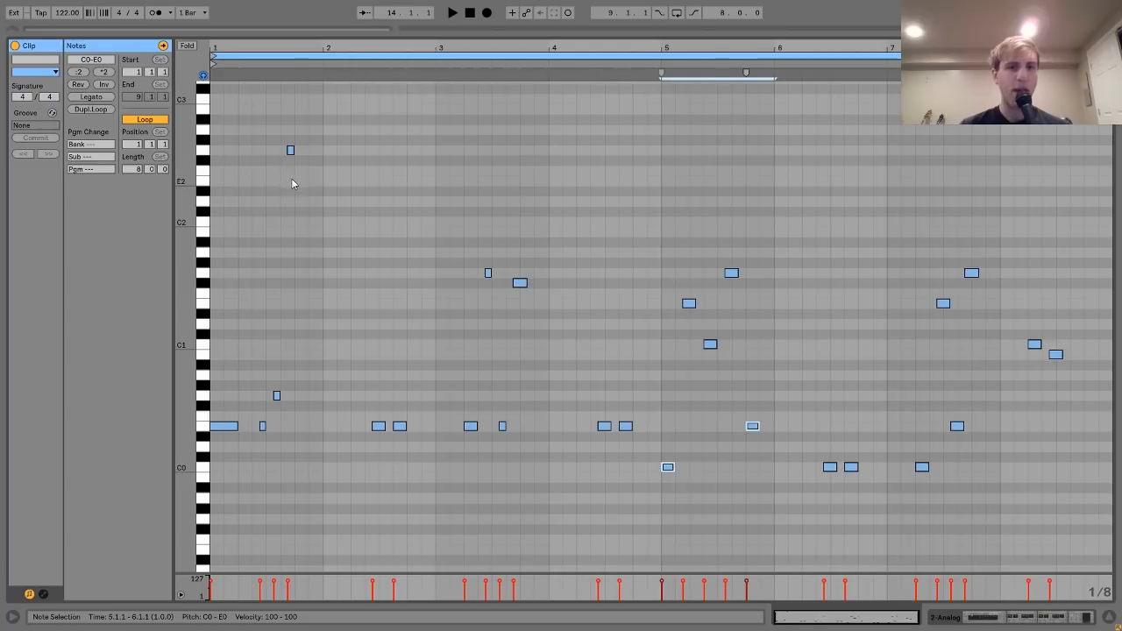
drag(295, 184, 273, 122)
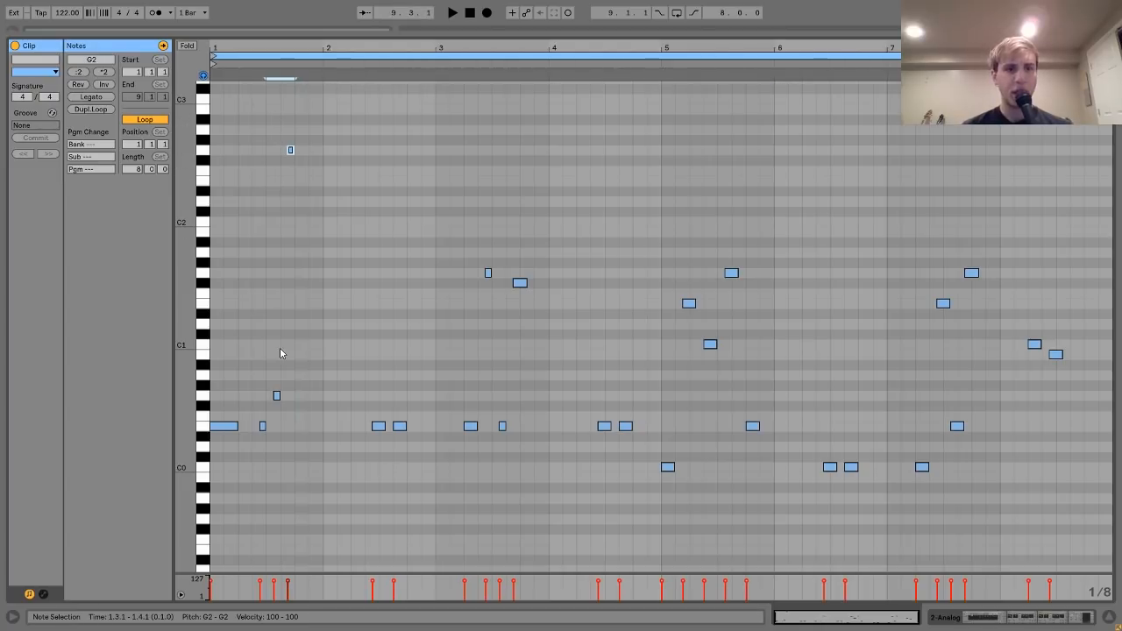
drag(279, 355, 293, 434)
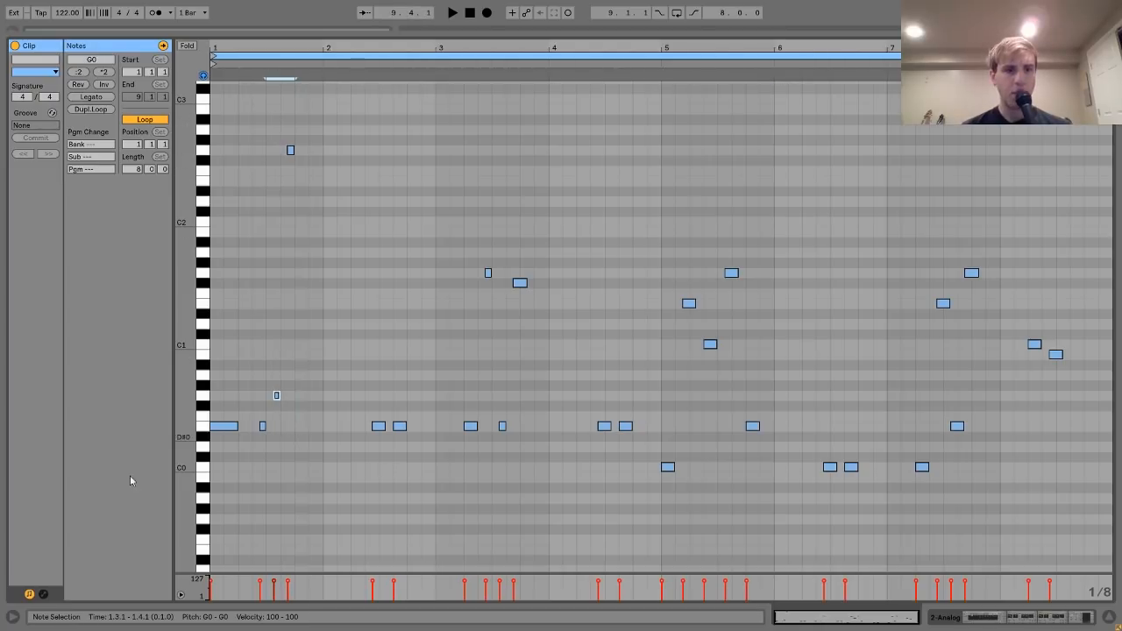
click(489, 272)
click(520, 282)
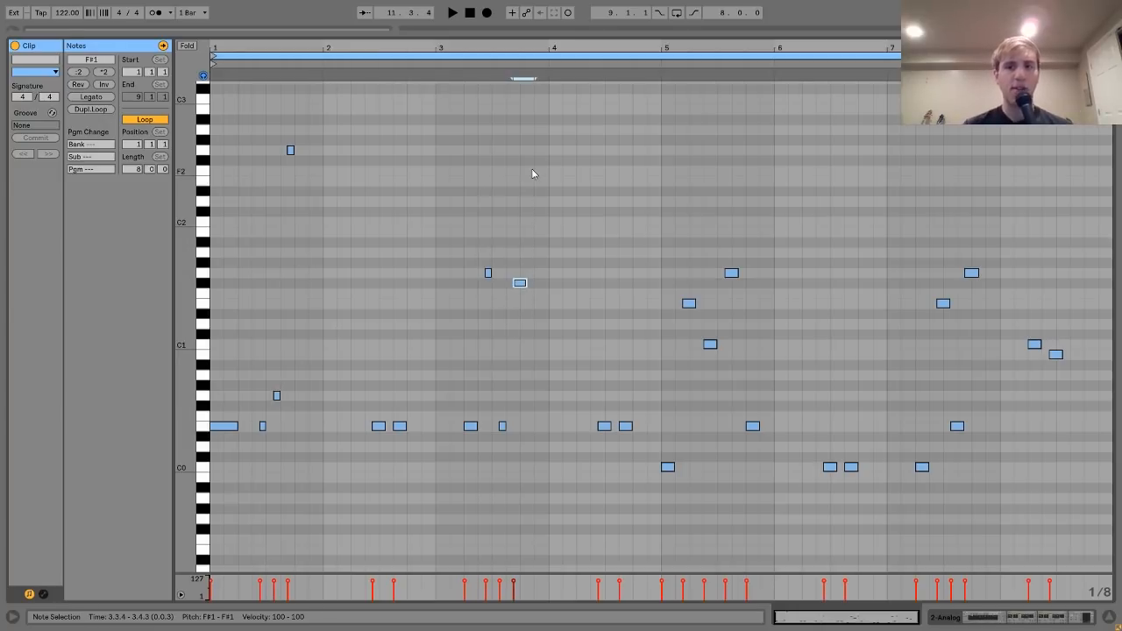
drag(521, 253, 543, 440)
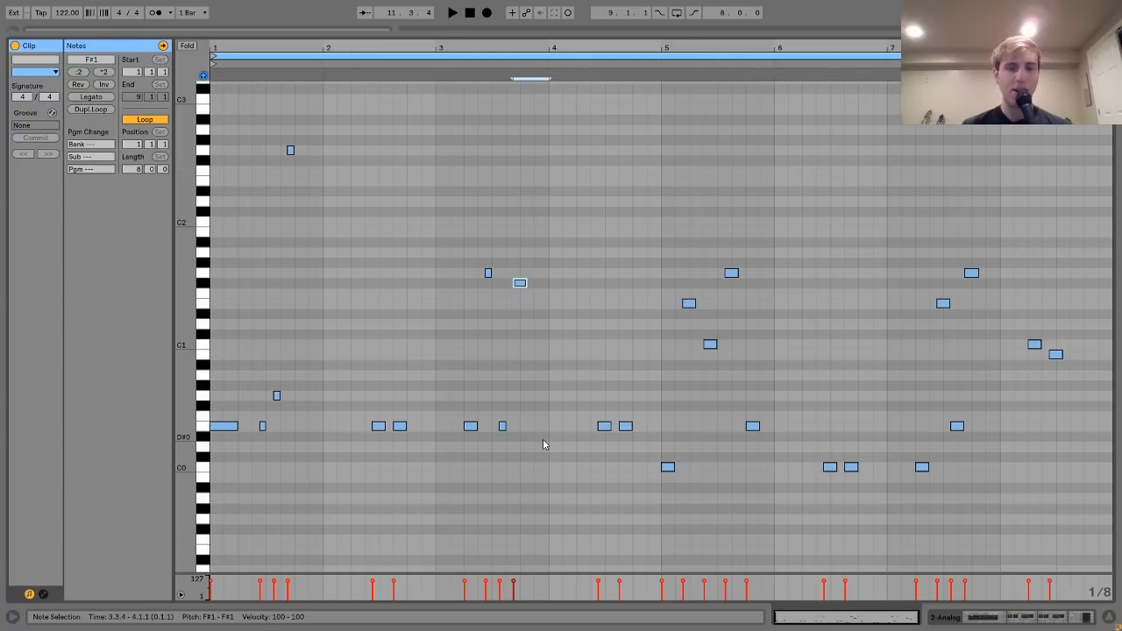
drag(672, 491, 710, 226)
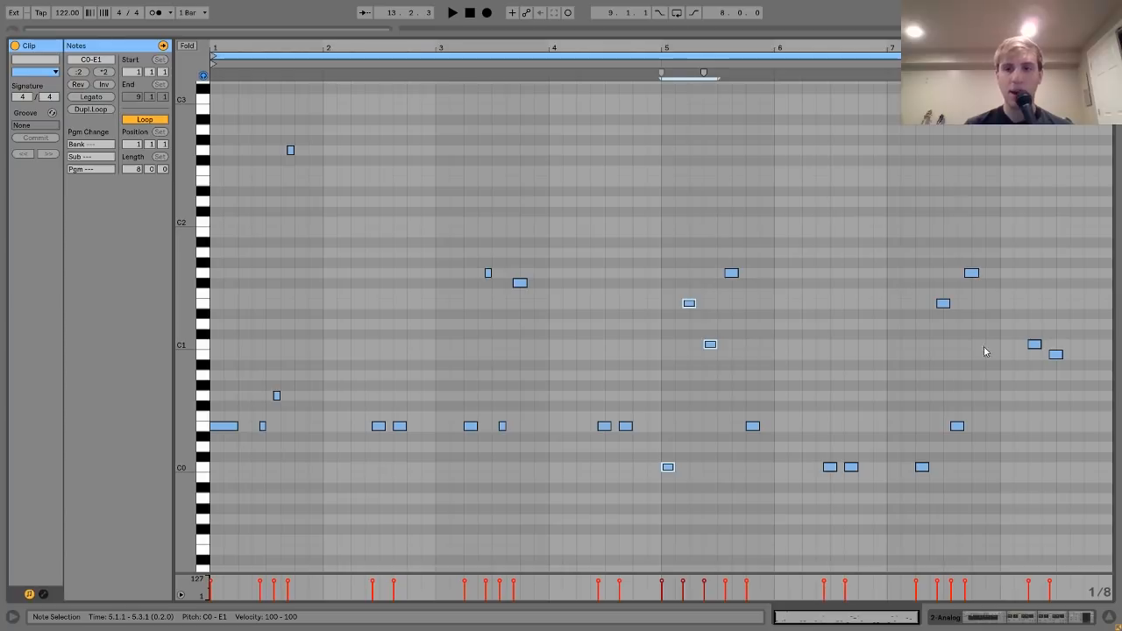
drag(1033, 333, 1066, 433)
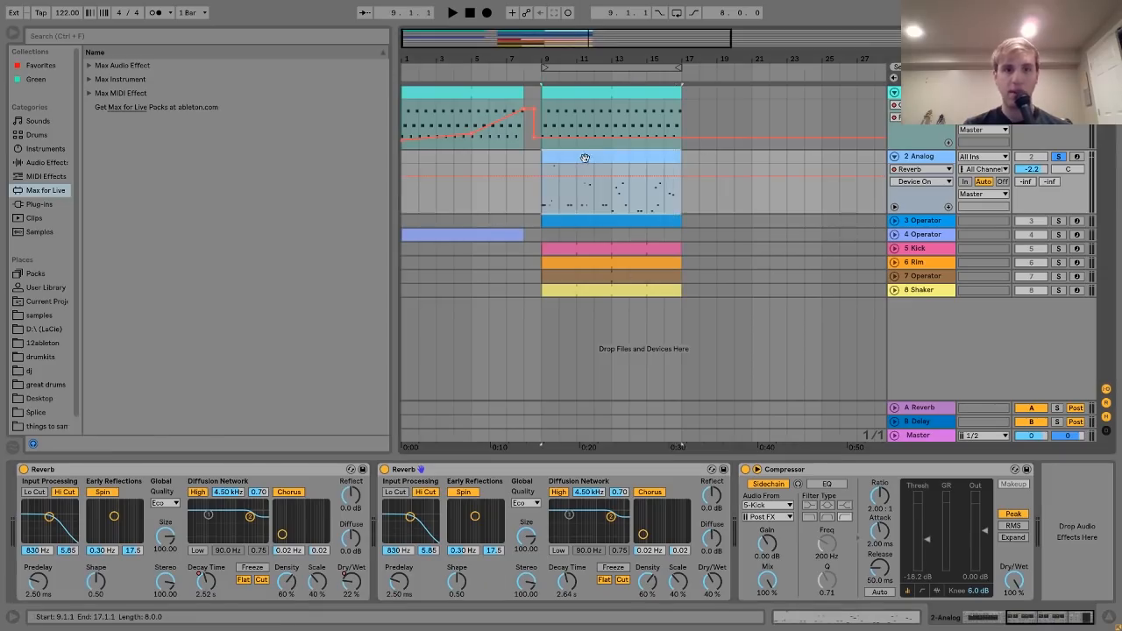
- View Analog's Osc1 and Fil1 settings, display F1 Freq automation, and audition from bar 9
scroll(445, 558, up, 5)
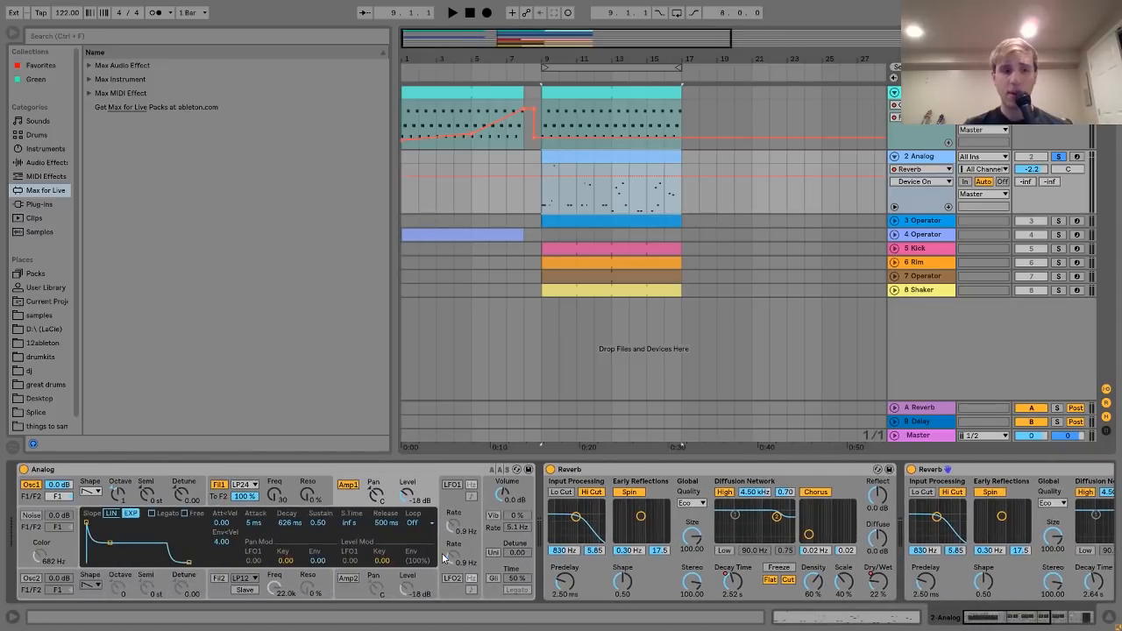
click(89, 502)
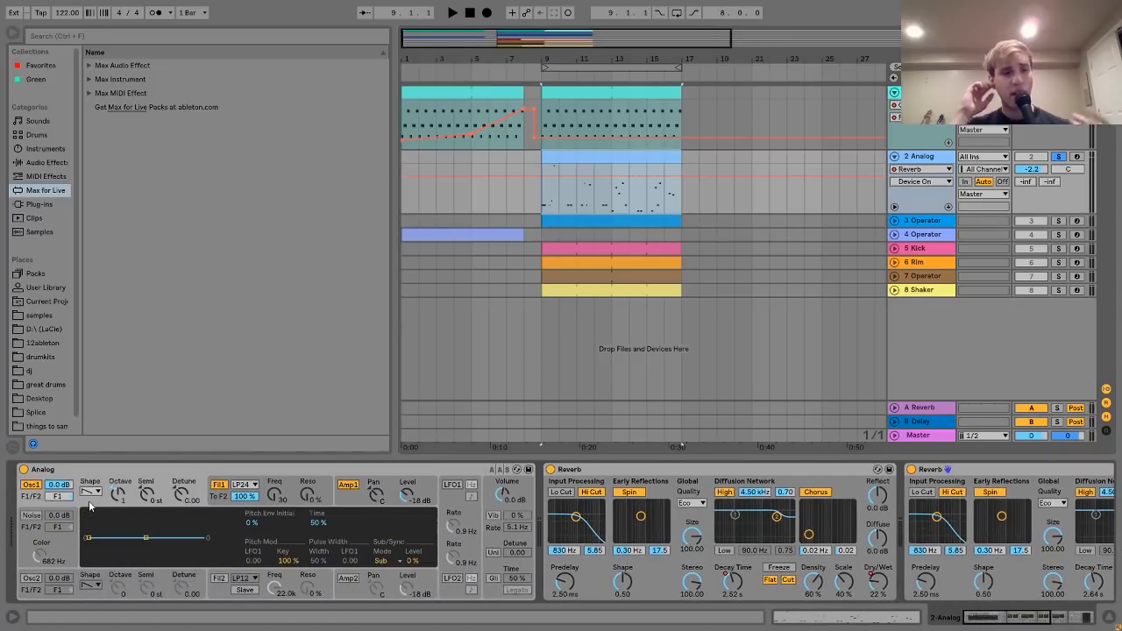
click(219, 499)
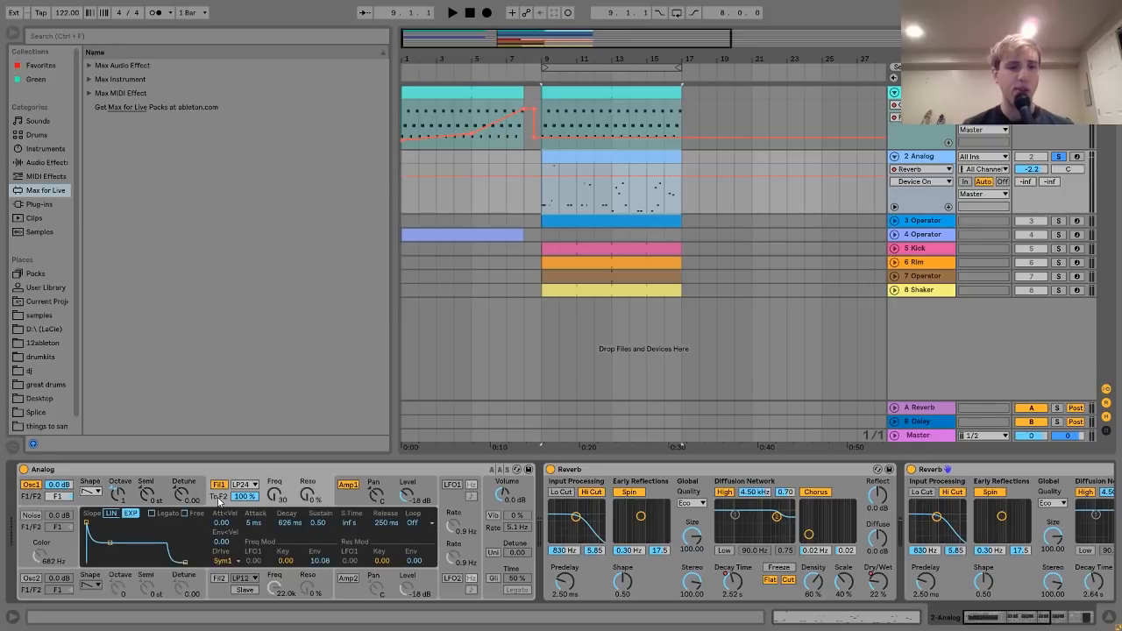
click(276, 503)
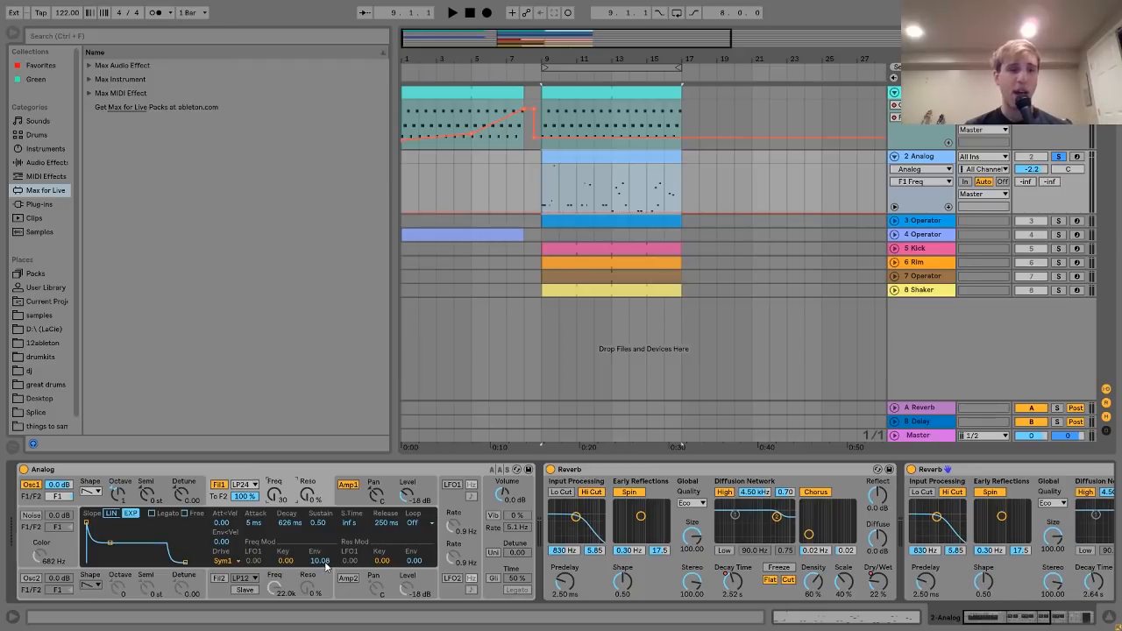
key(space)
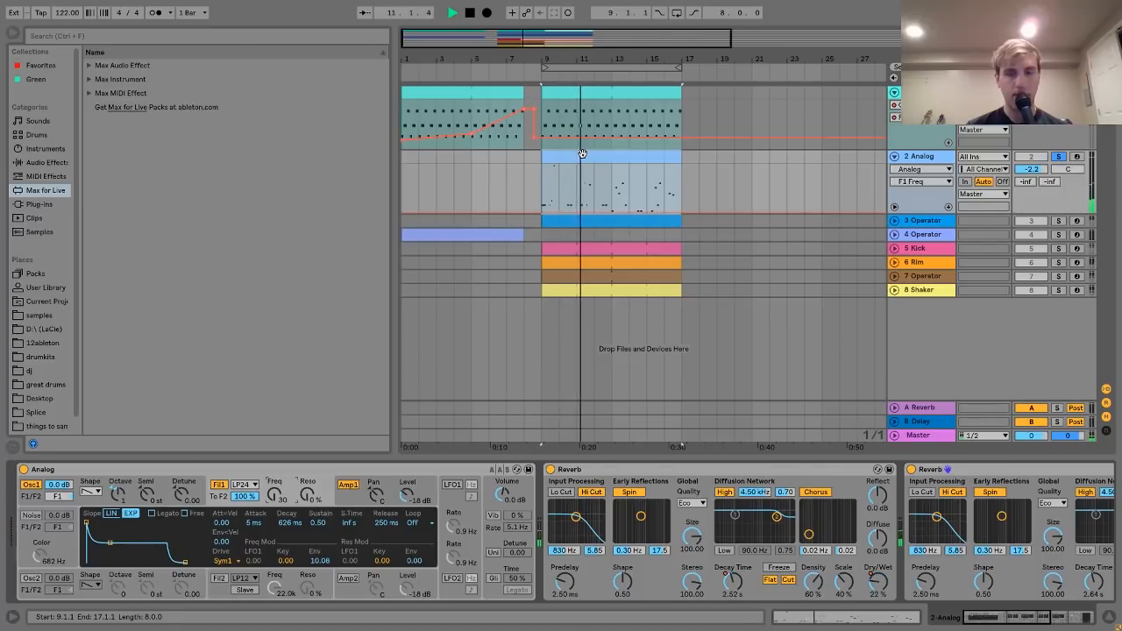
key(space)
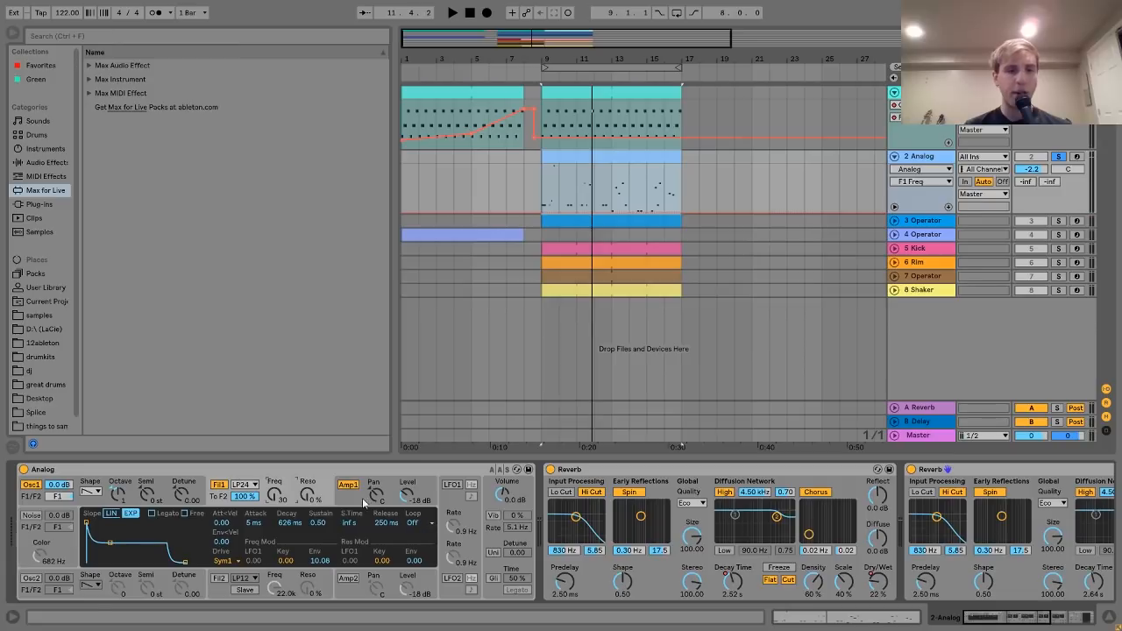
- Switch off the second Reverb and the Compressor, then audition from bar 9
scroll(456, 513, down, 5)
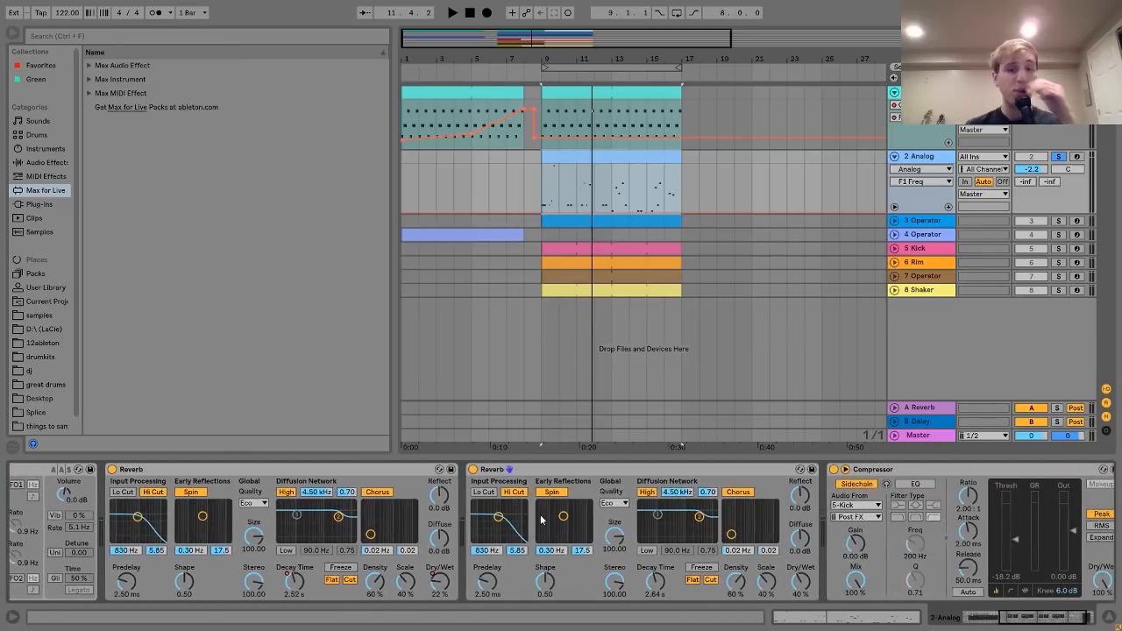
click(473, 469)
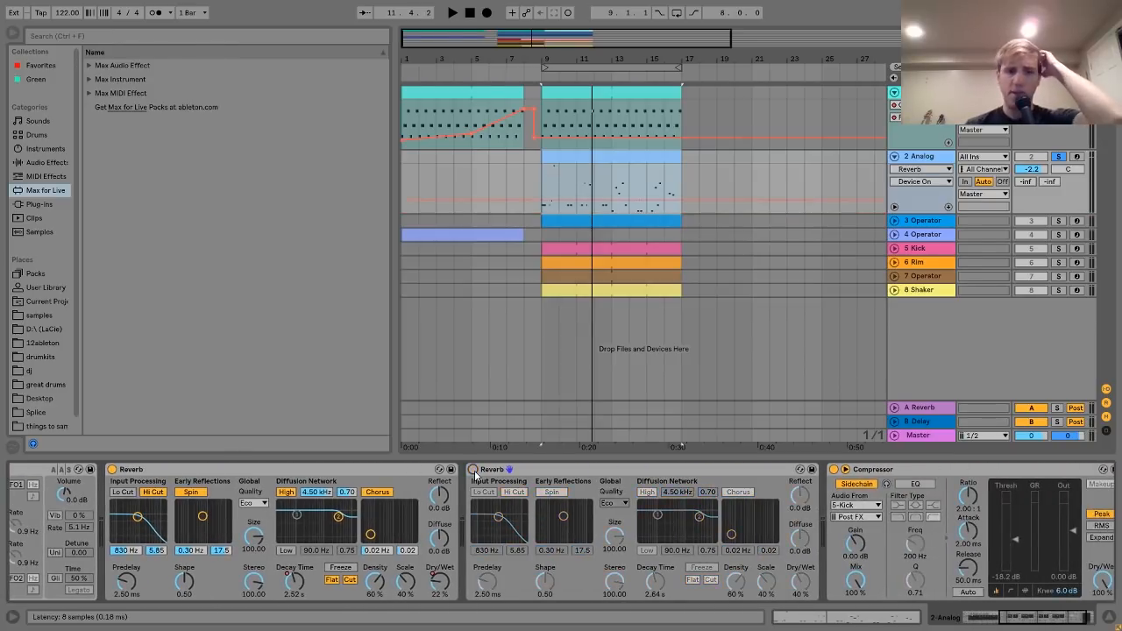
scroll(475, 470, down, 3)
click(746, 470)
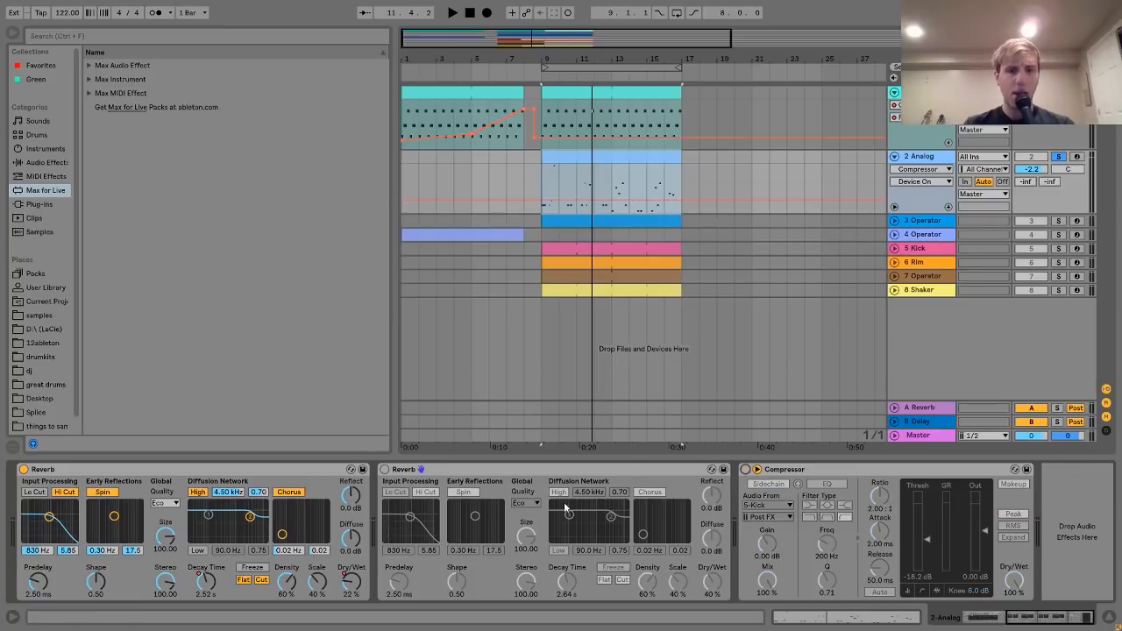
key(space)
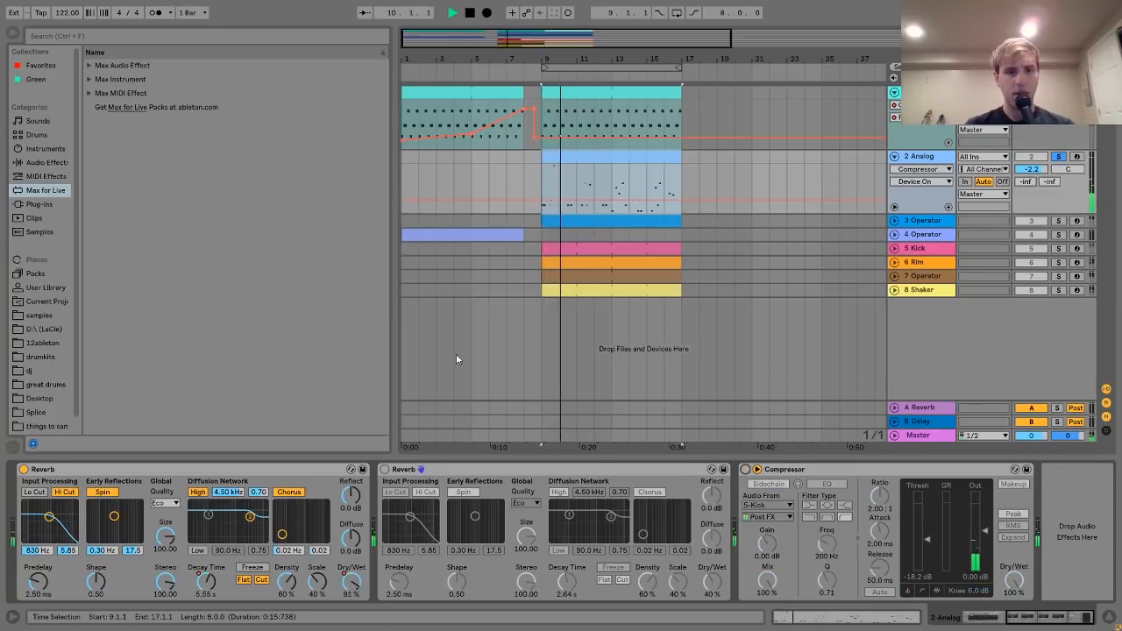
key(space)
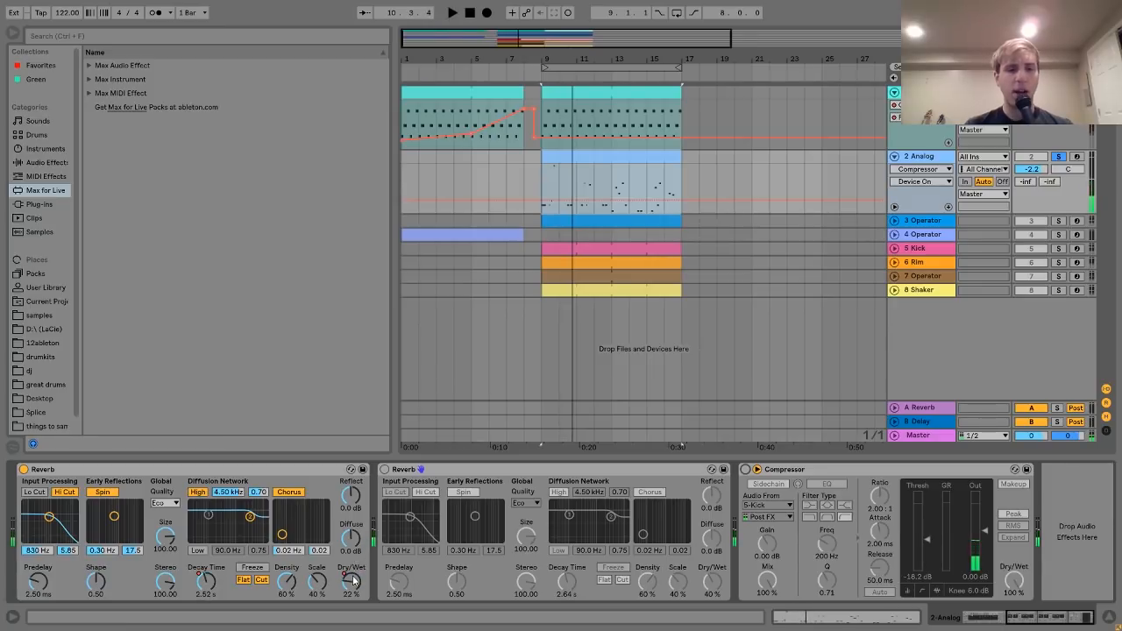
- Show the Reverb Dry/Wet and Decay Time automation in separate lanes
right_click(357, 580)
click(391, 493)
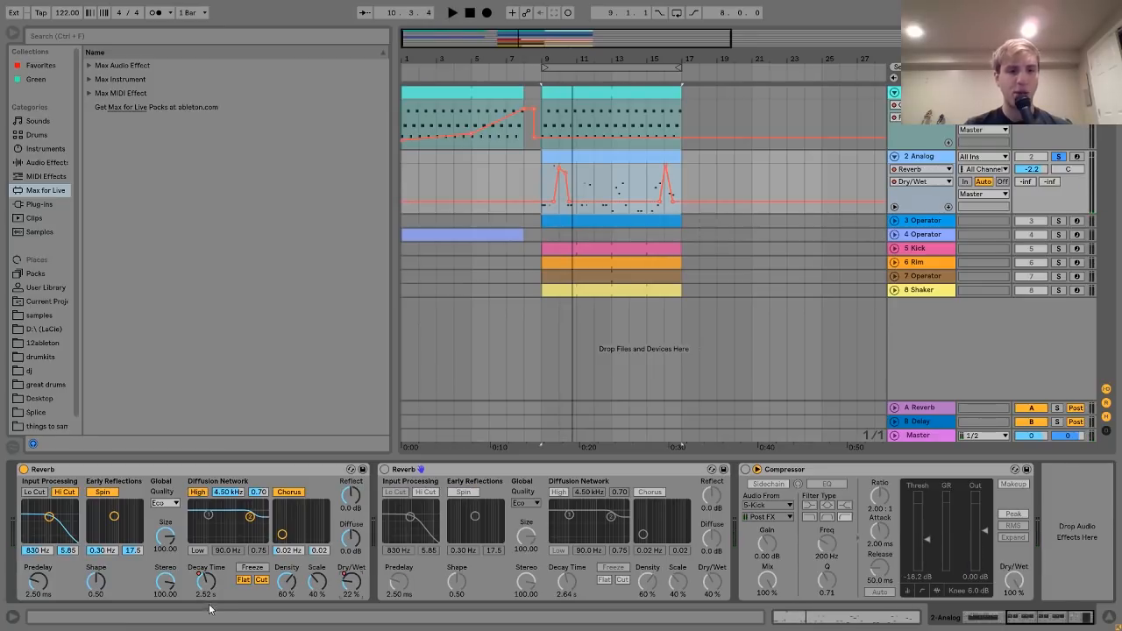
right_click(207, 595)
click(254, 509)
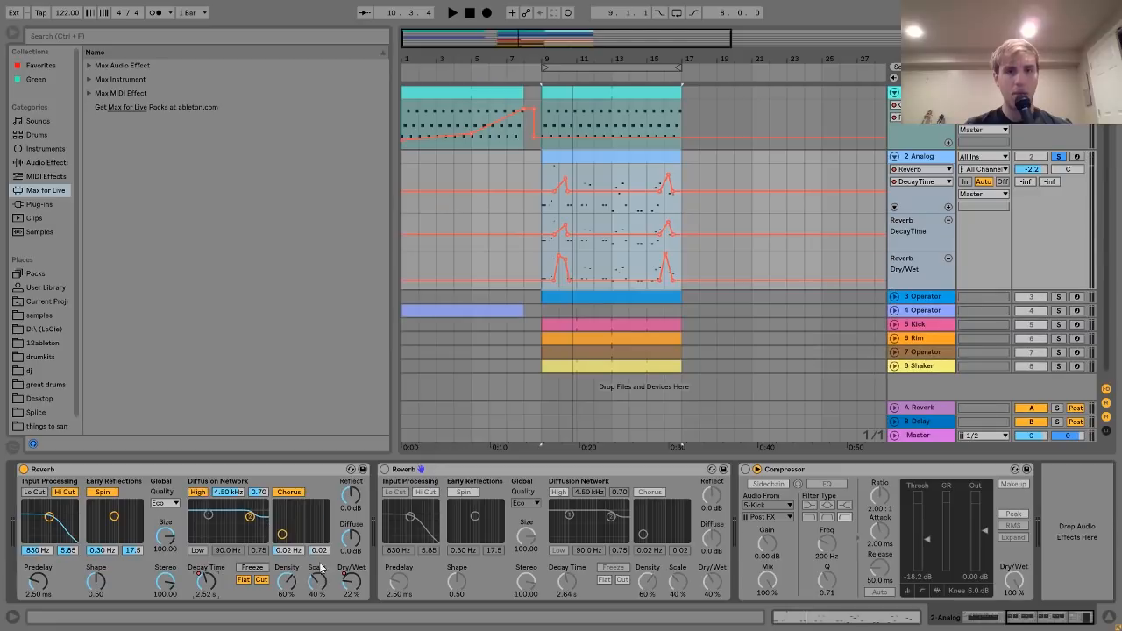
- Zoom to bars 9–18 and switch the second Reverb back on while listening
click(896, 209)
click(896, 209)
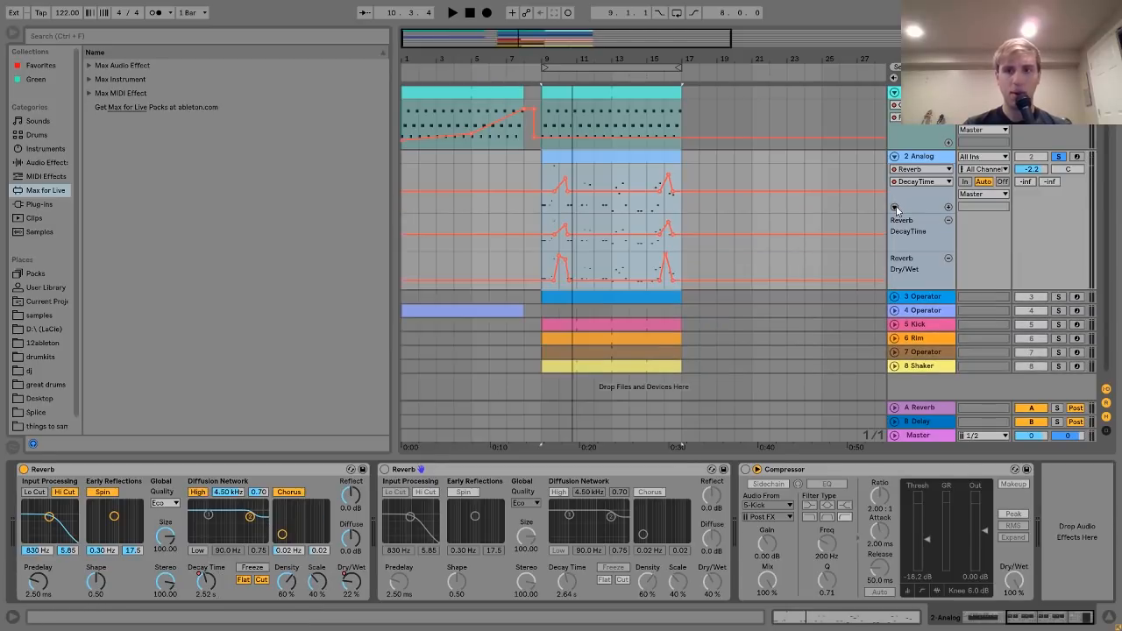
scroll(564, 262, up, 5)
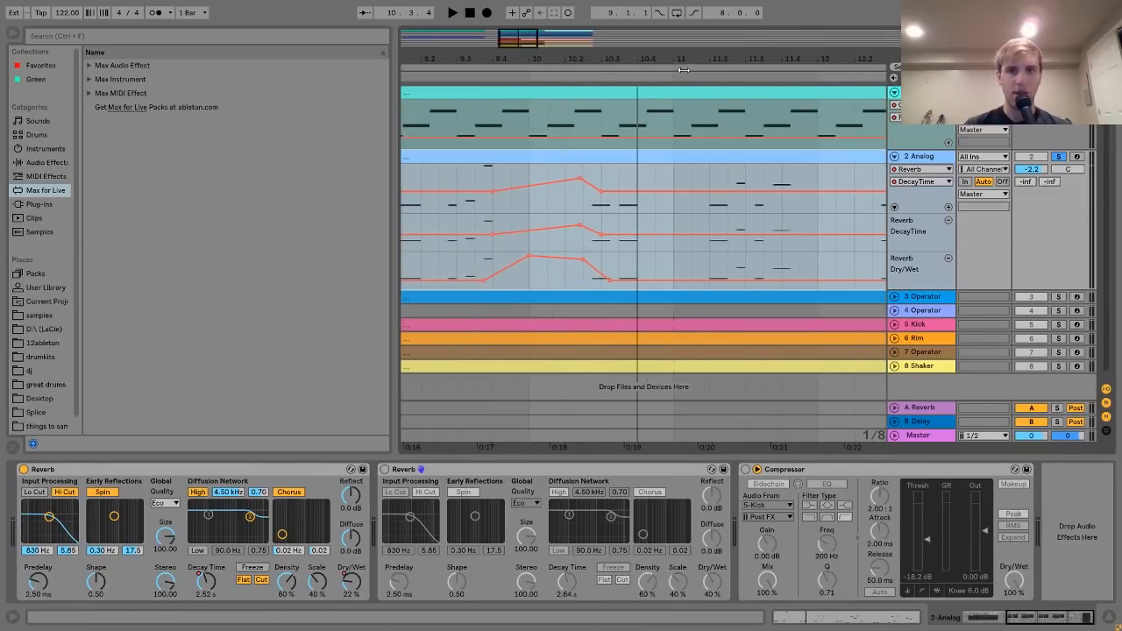
drag(565, 59, 552, 22)
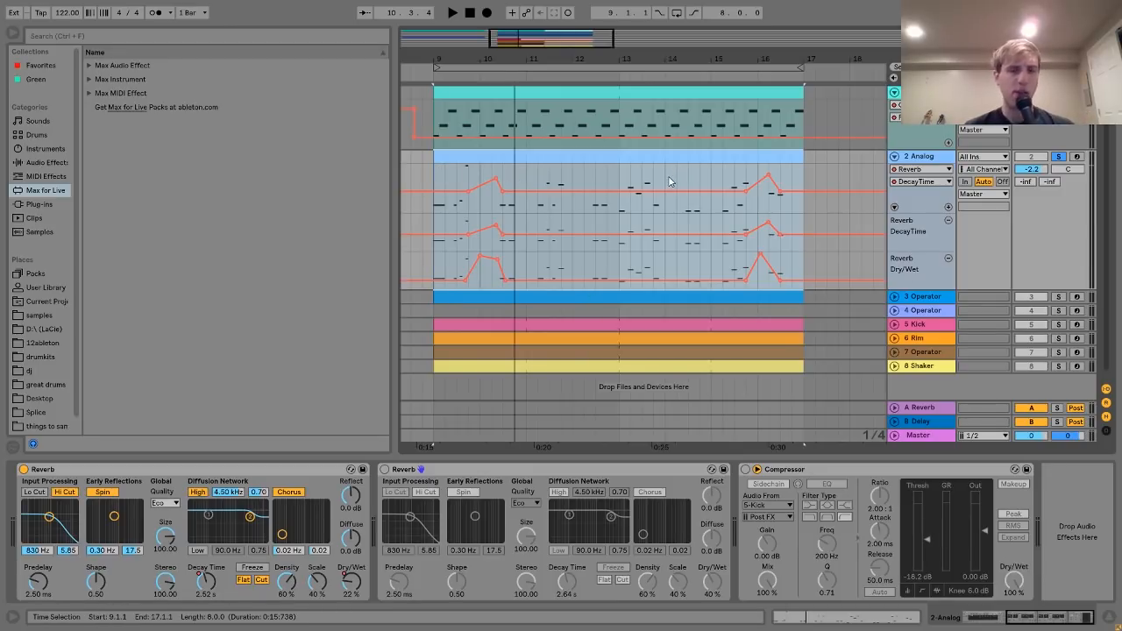
key(space)
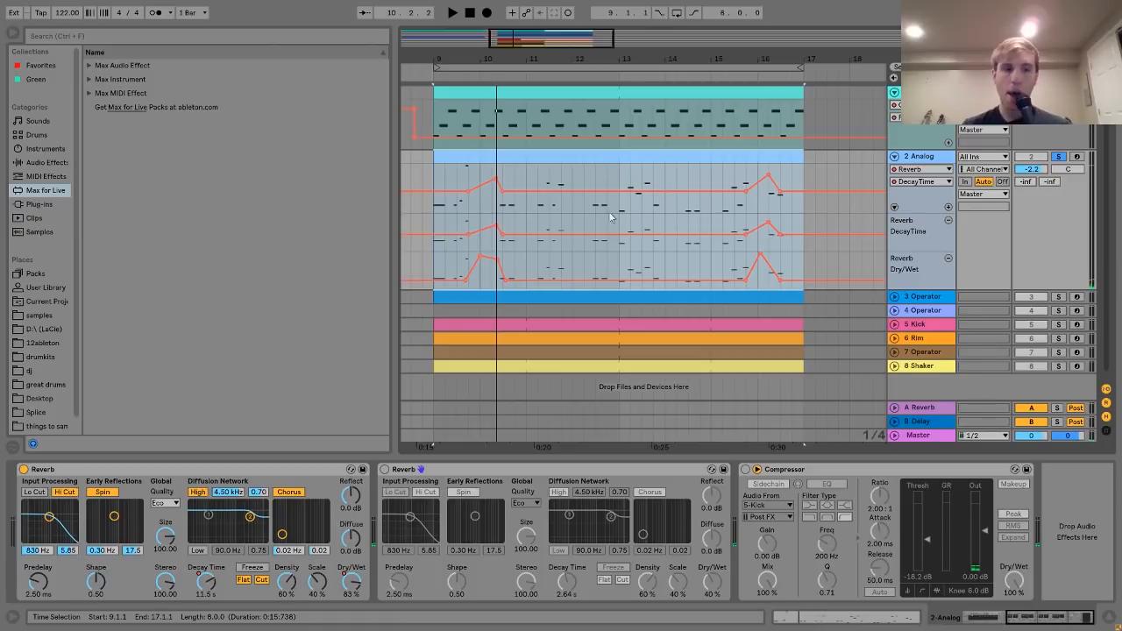
click(385, 470)
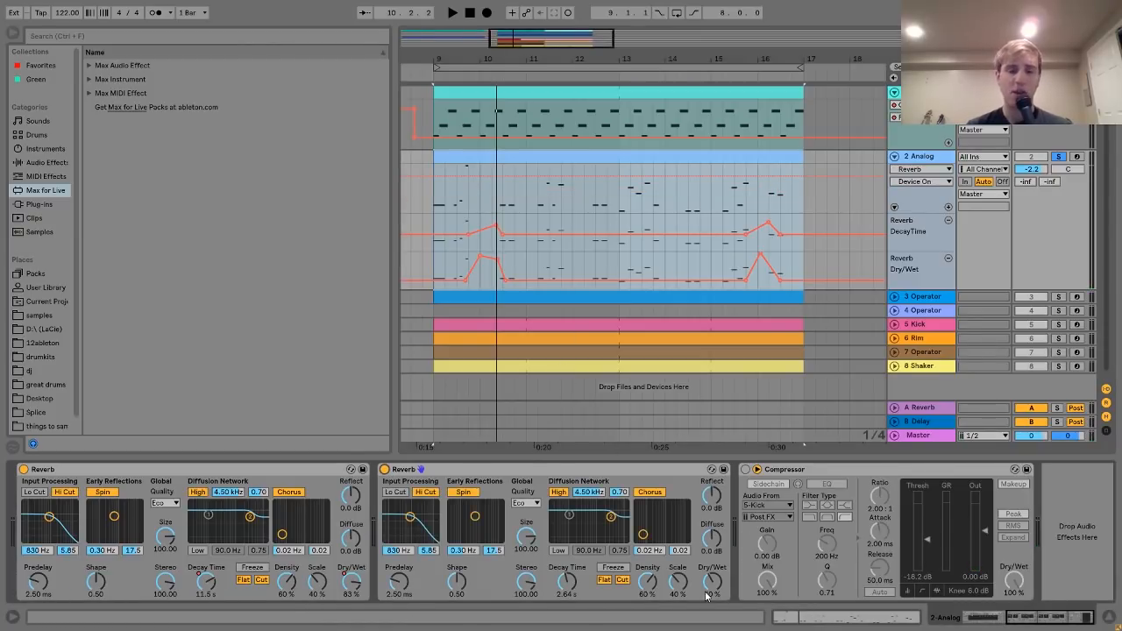
key(space)
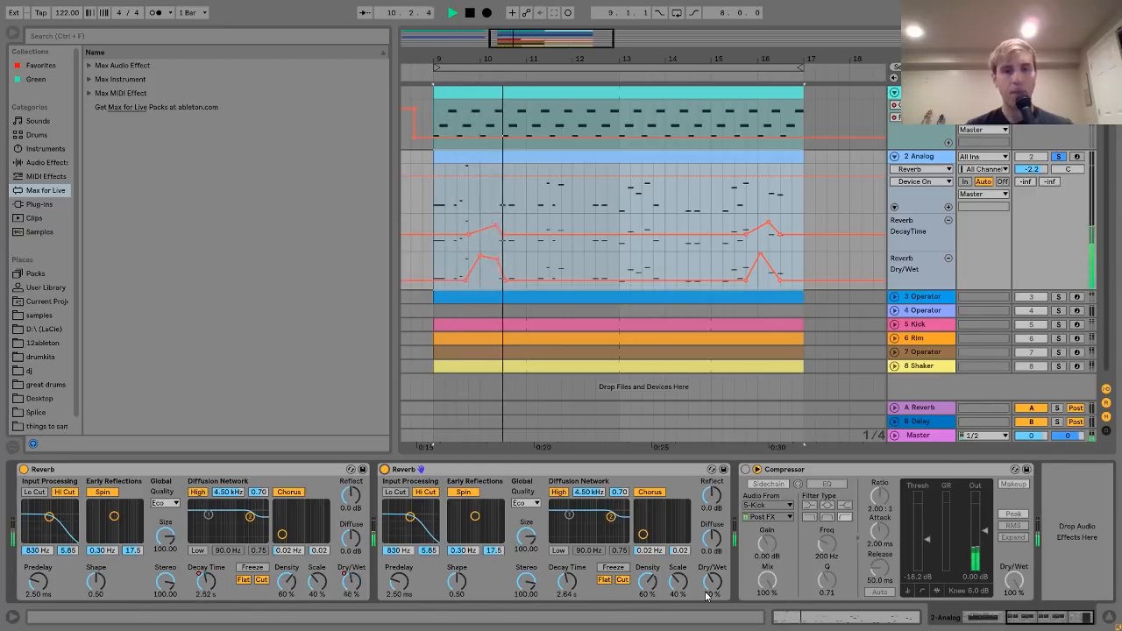
key(space)
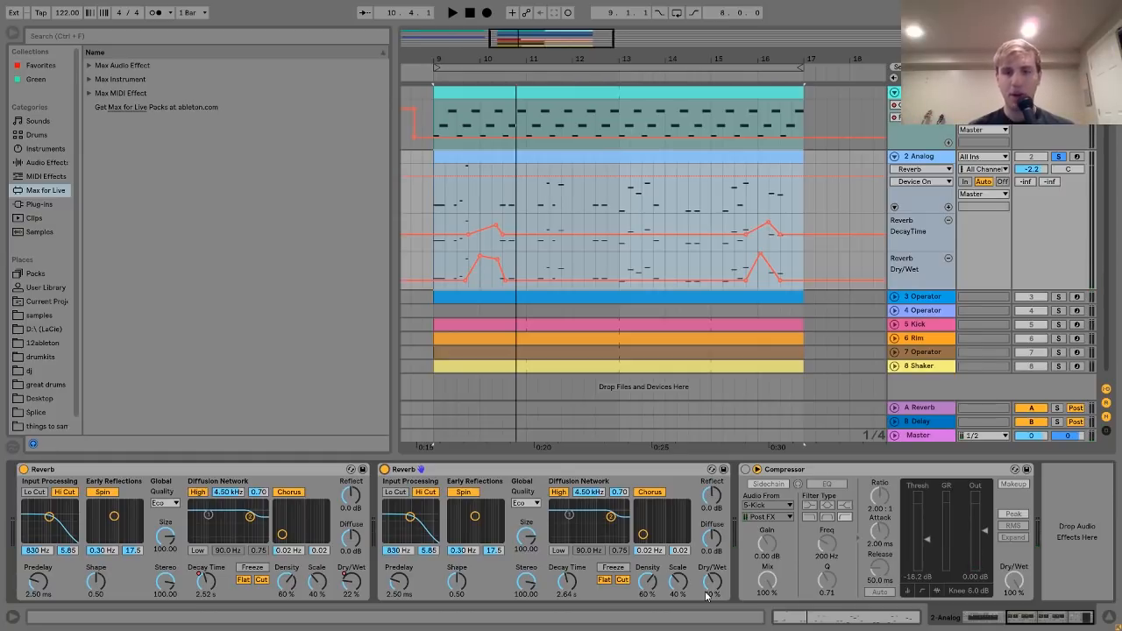
- Re-enable the Compressor, audition from bar 9, and select the 3 Operator track
click(746, 470)
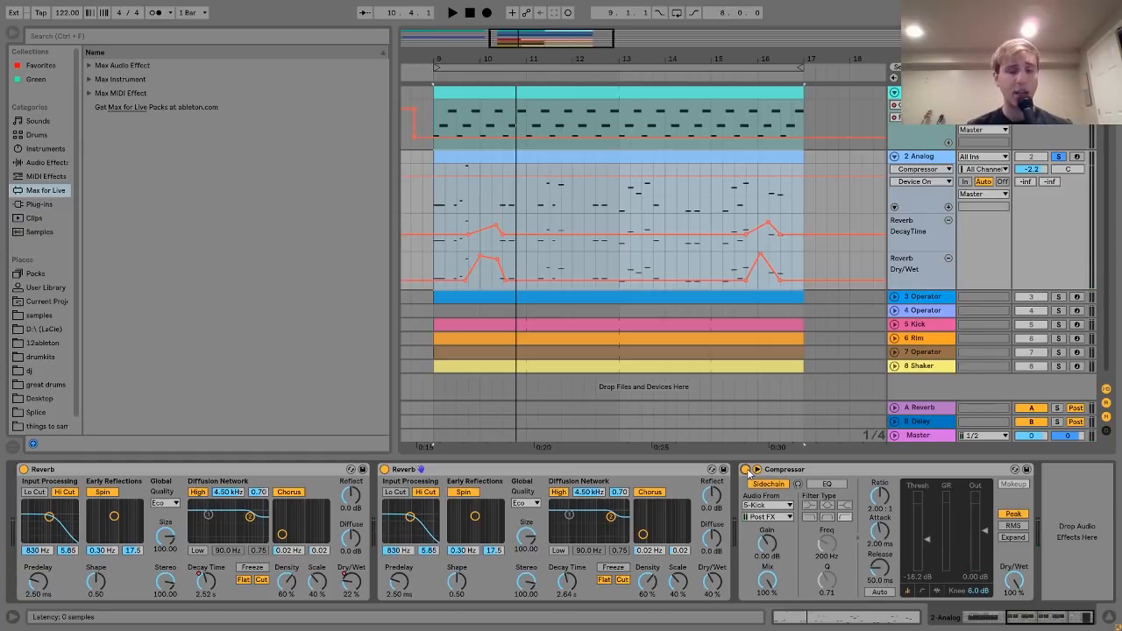
key(space)
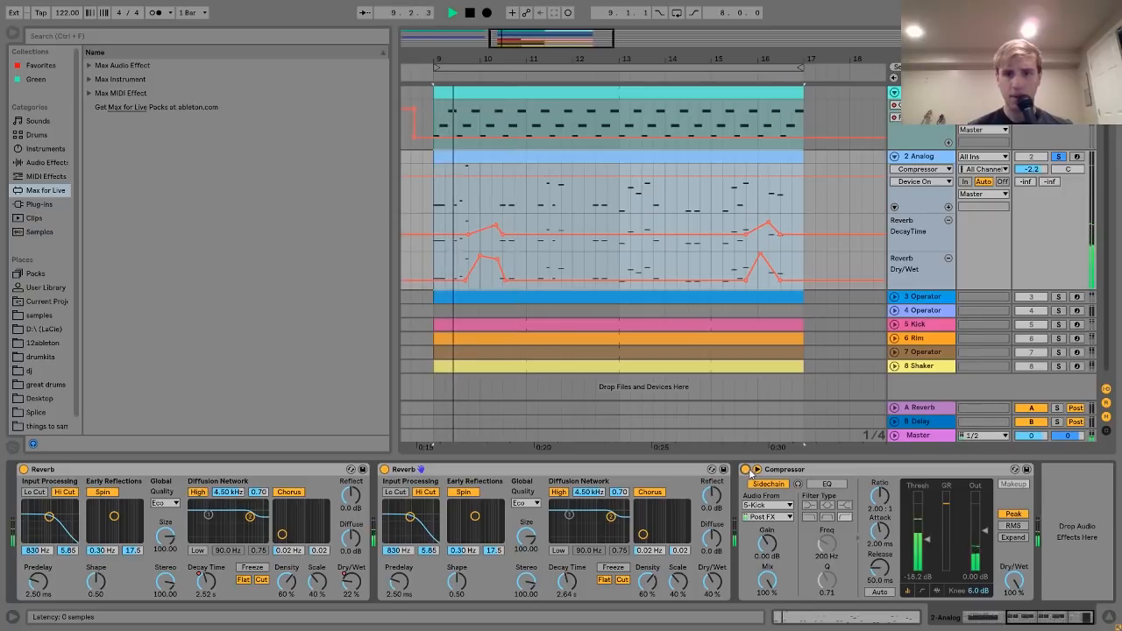
scroll(593, 248, left, 5)
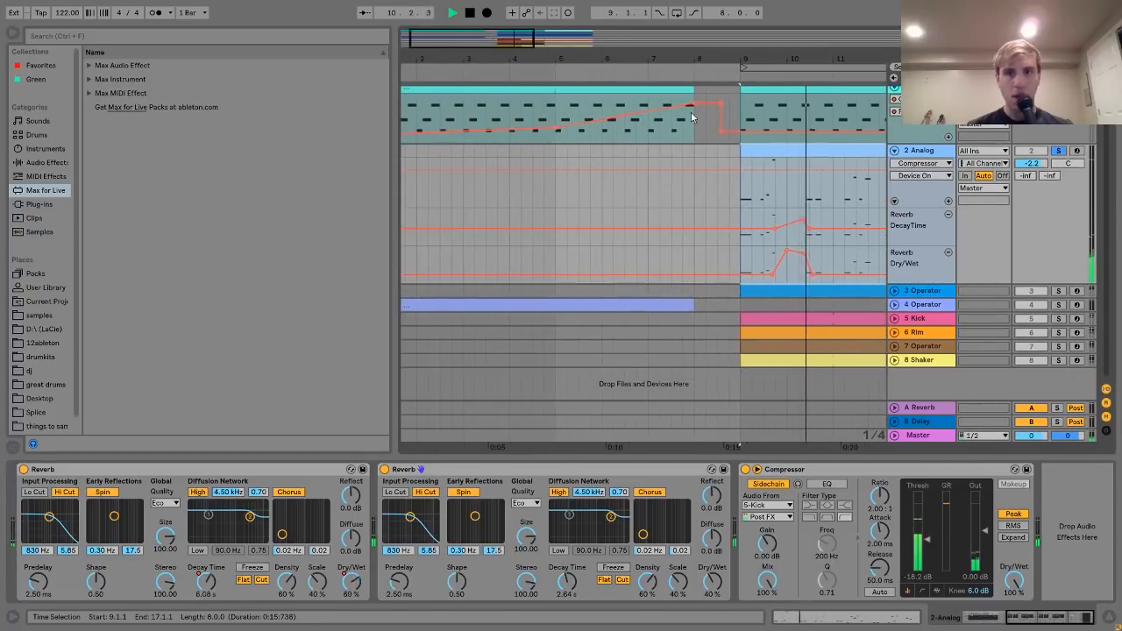
drag(725, 55, 521, 26)
key(space)
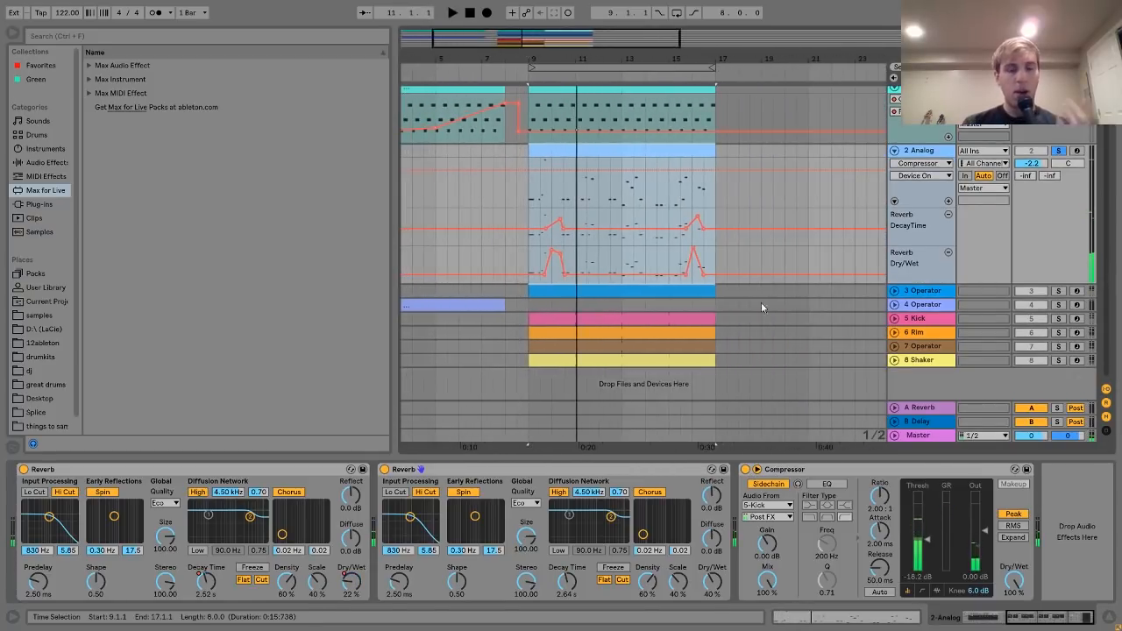
click(686, 298)
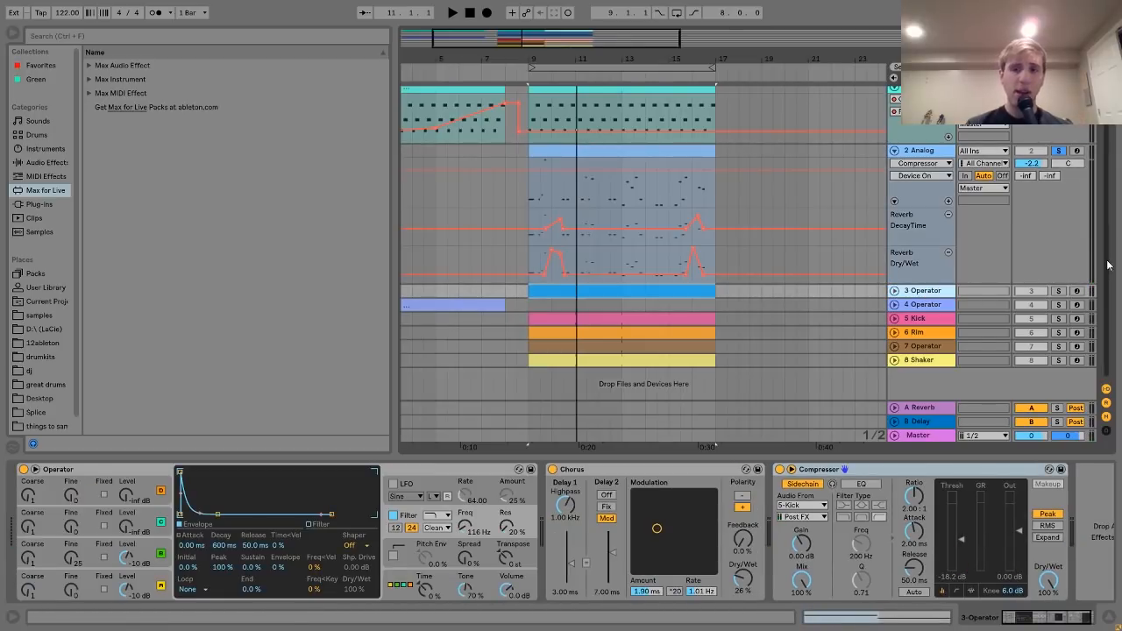
- Solo and unfold the 3 Operator track, then play the loop
click(1058, 292)
click(896, 292)
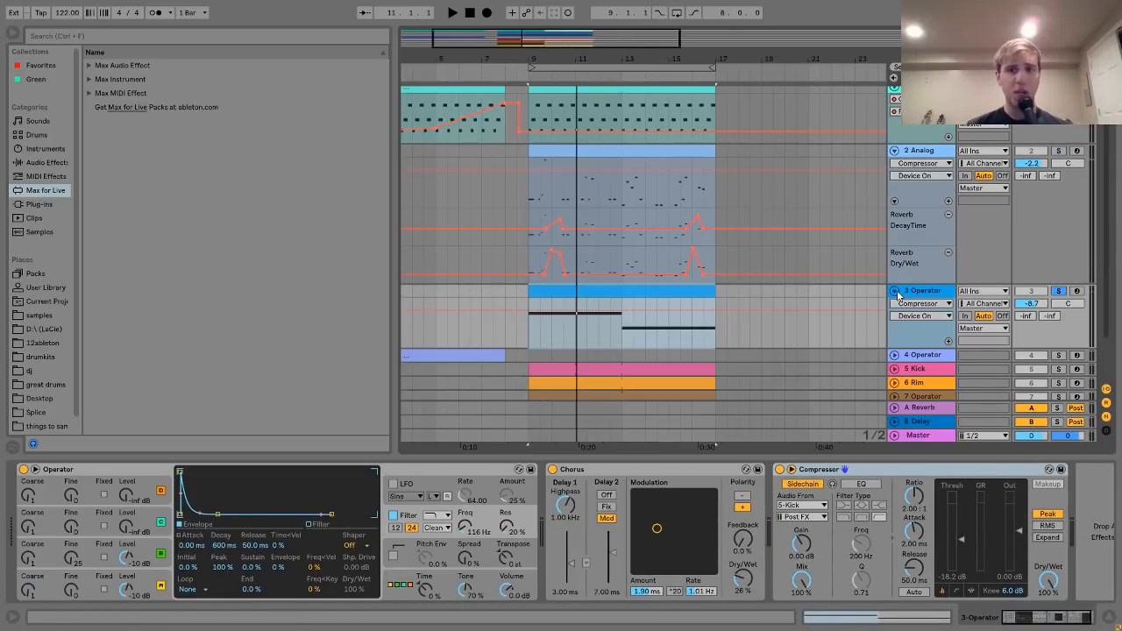
key(space)
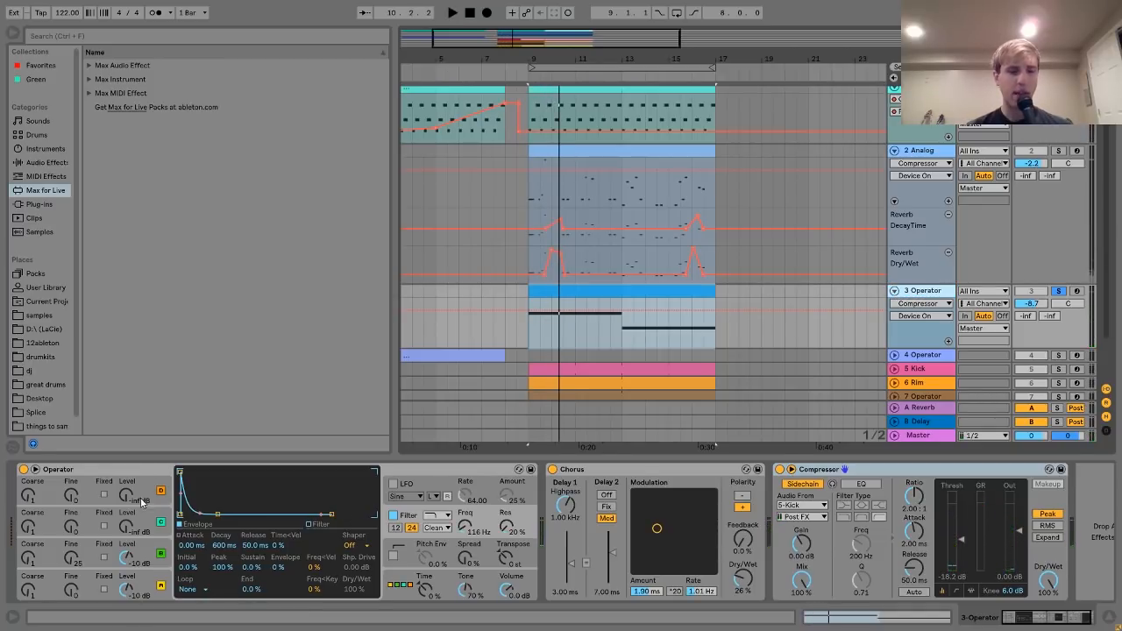
- Inspect Operator's oscillator B and its fine-tune automation, then switch the Chorus off
click(159, 585)
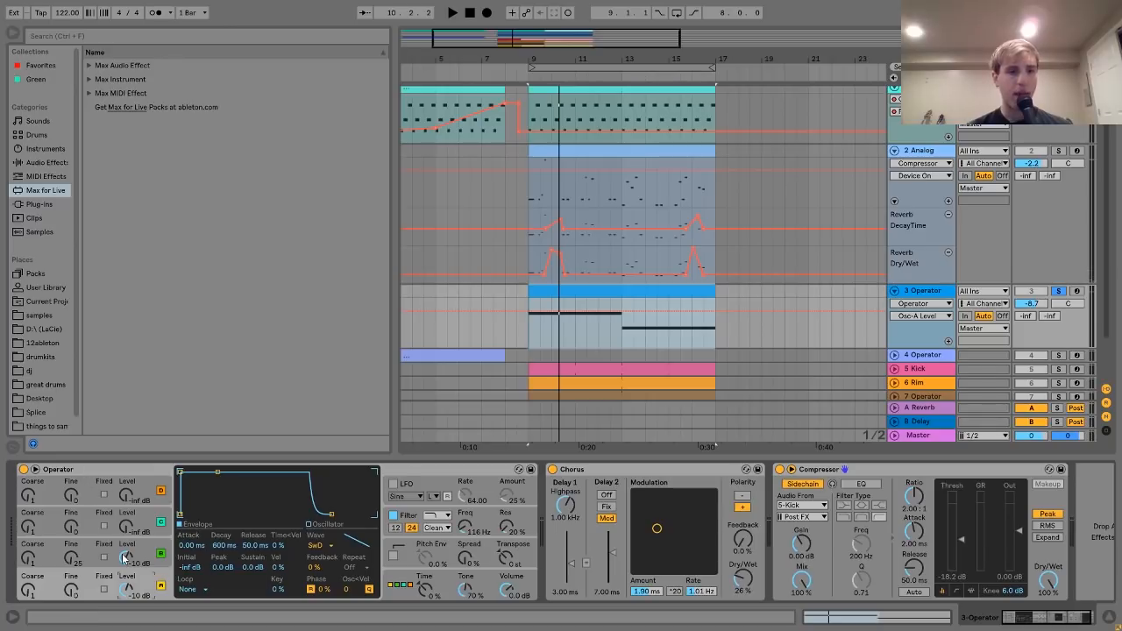
click(160, 550)
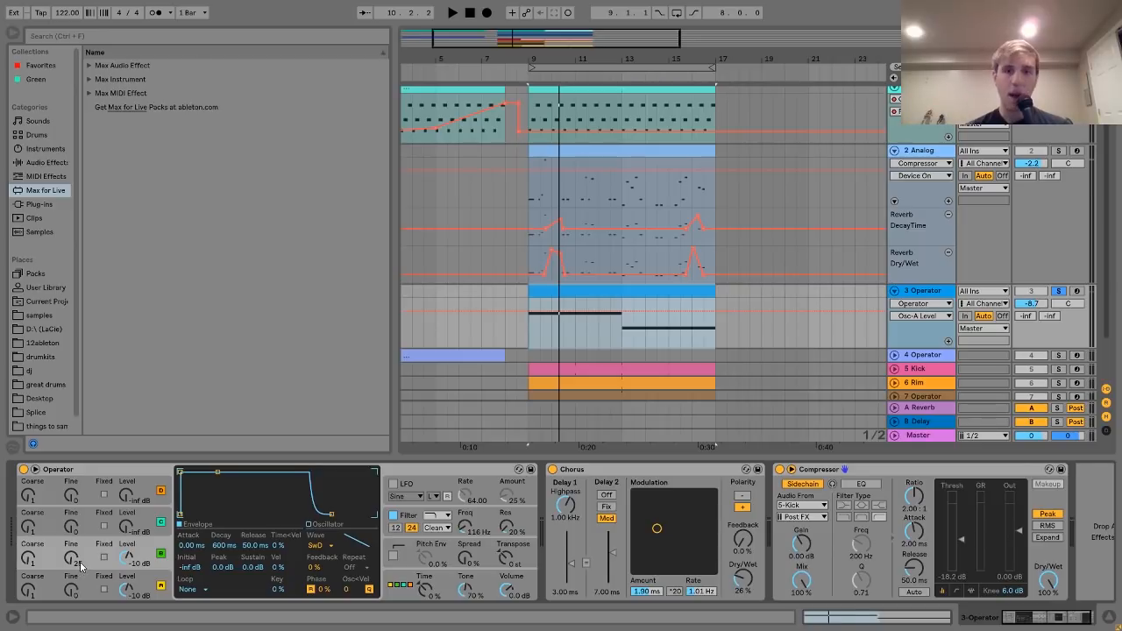
key(space)
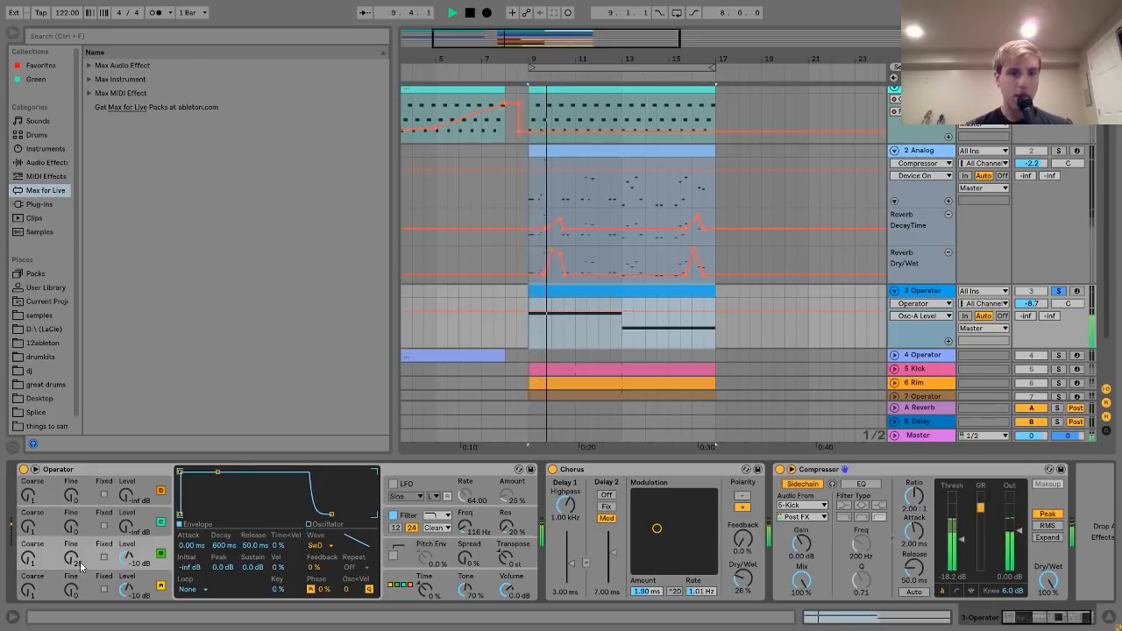
click(78, 561)
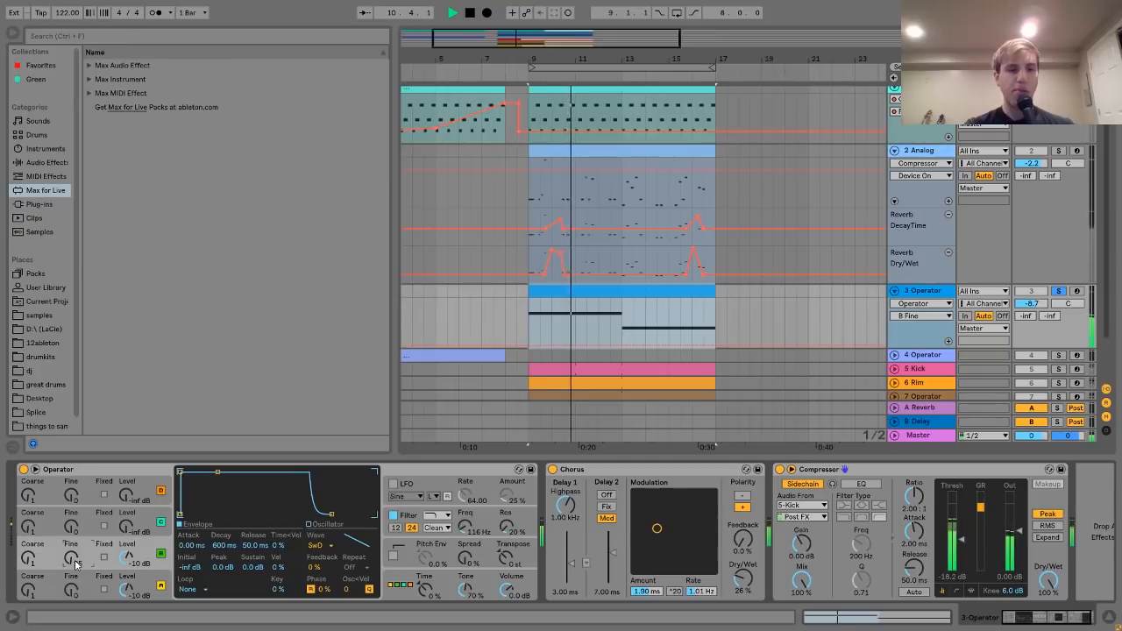
key(space)
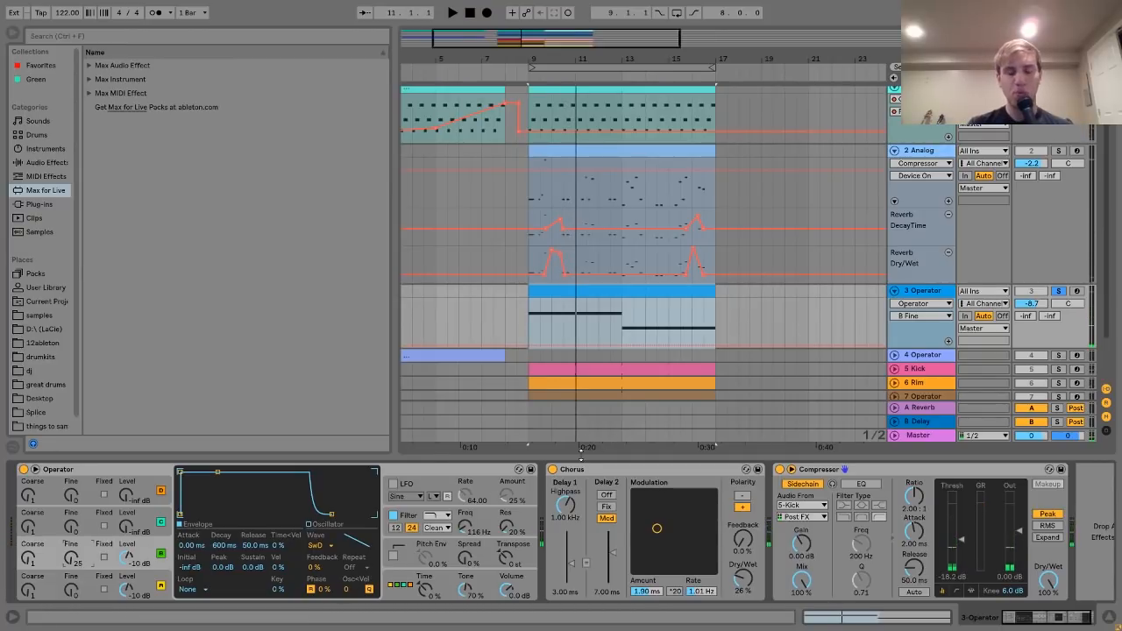
click(553, 470)
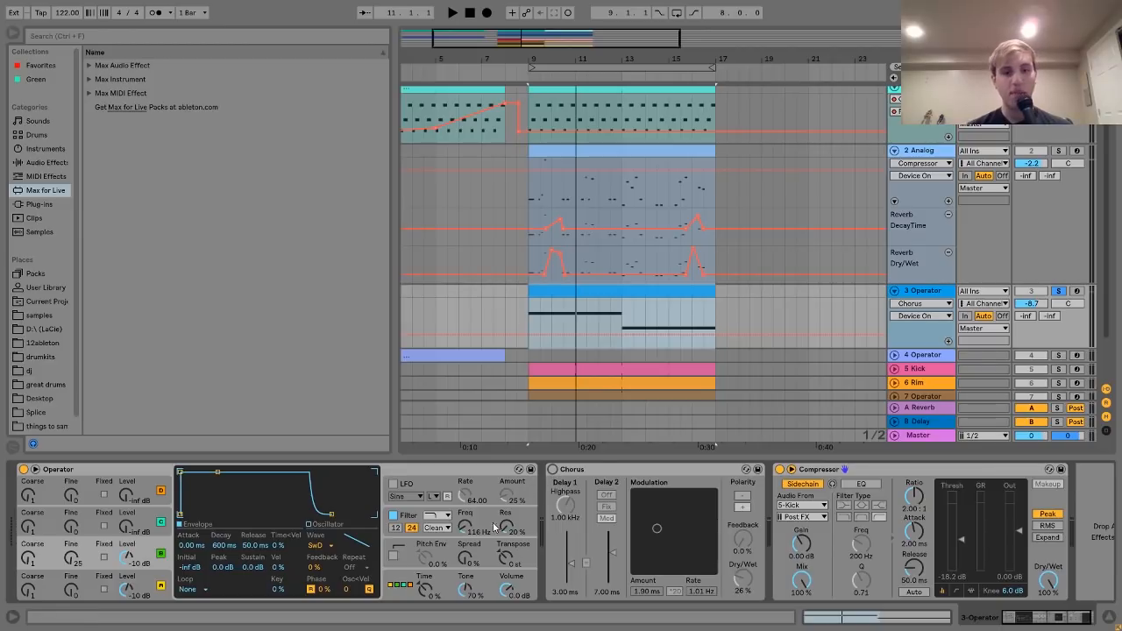
- Show Operator's filter envelope, play the loop, and switch the Chorus back on
click(466, 527)
key(space)
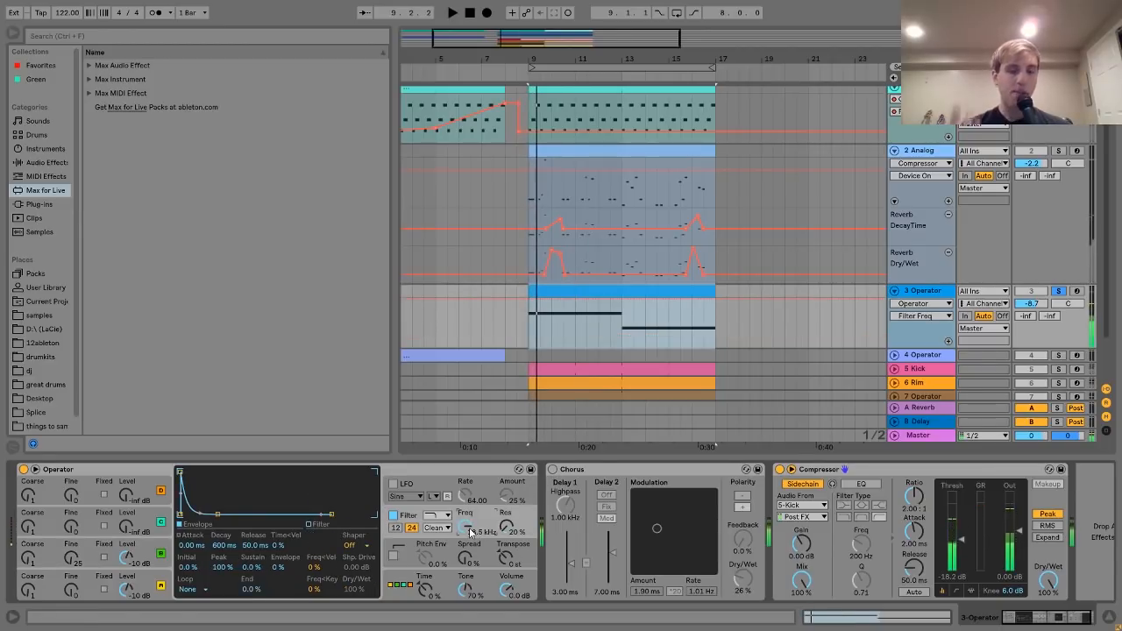
key(space)
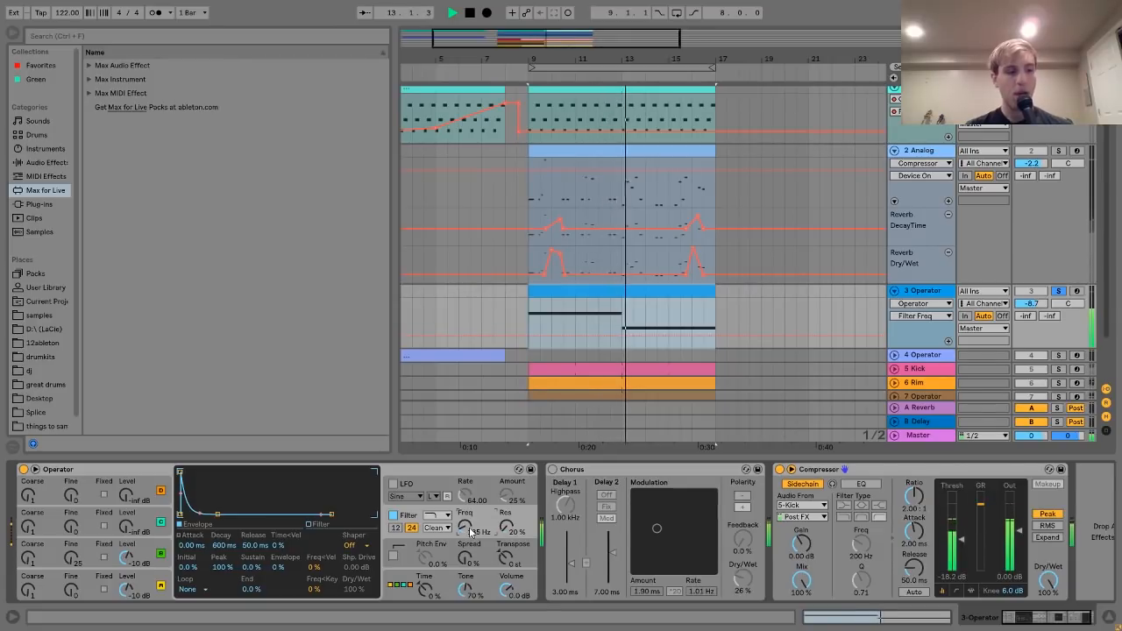
key(space)
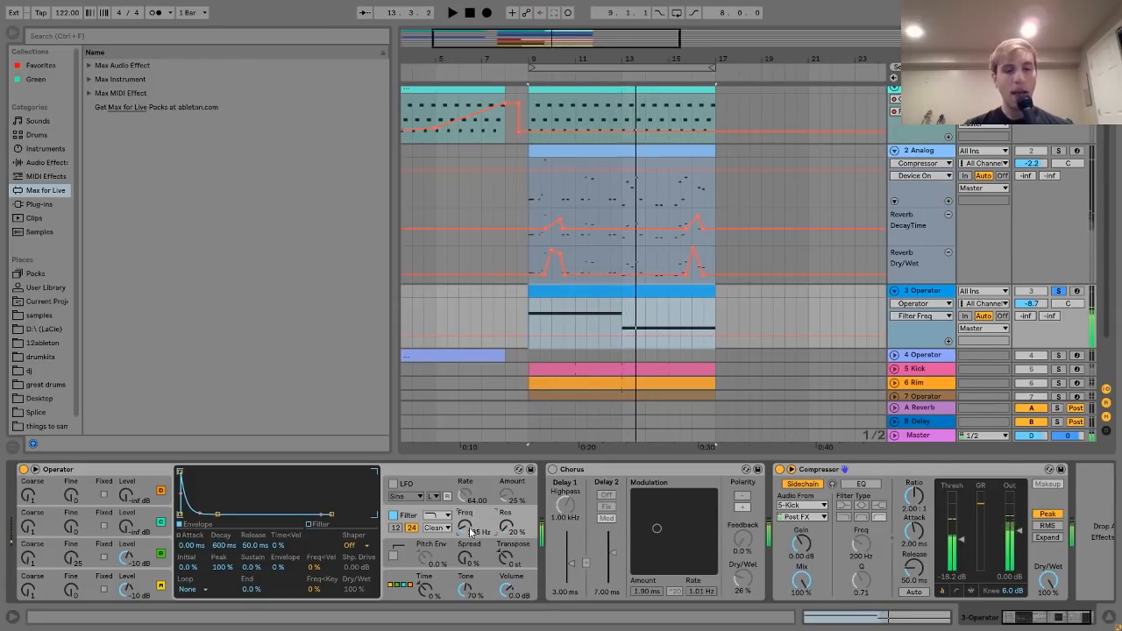
click(553, 471)
key(space)
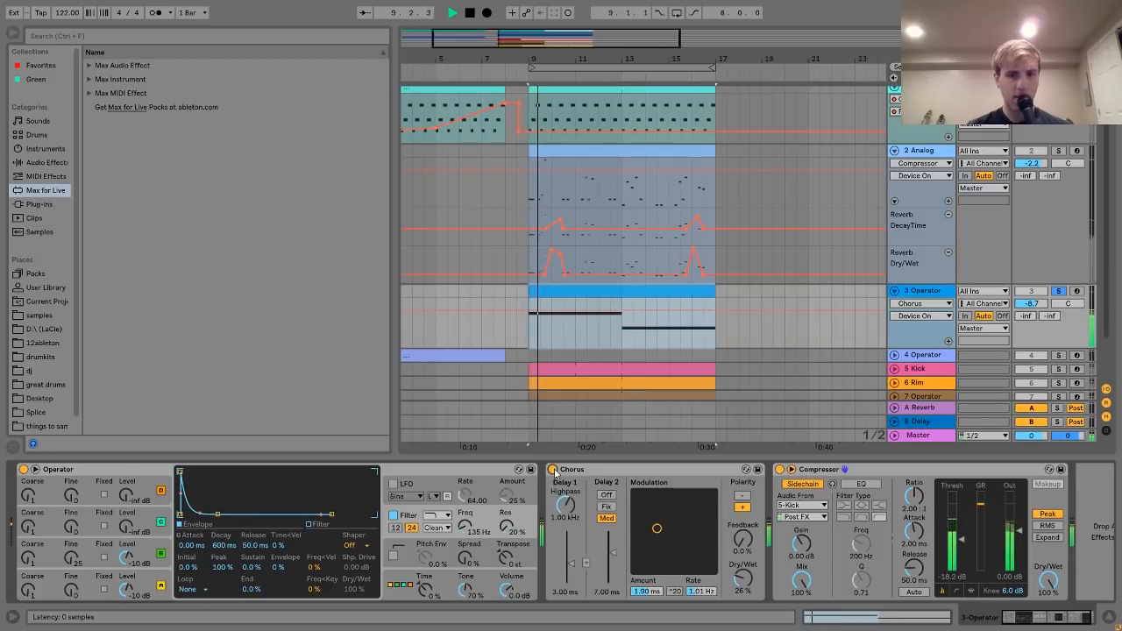
key(space)
- Raise filter frequency from 135 Hz to 142 Hz, compare Chorus off and on, then stop
drag(471, 522, 471, 520)
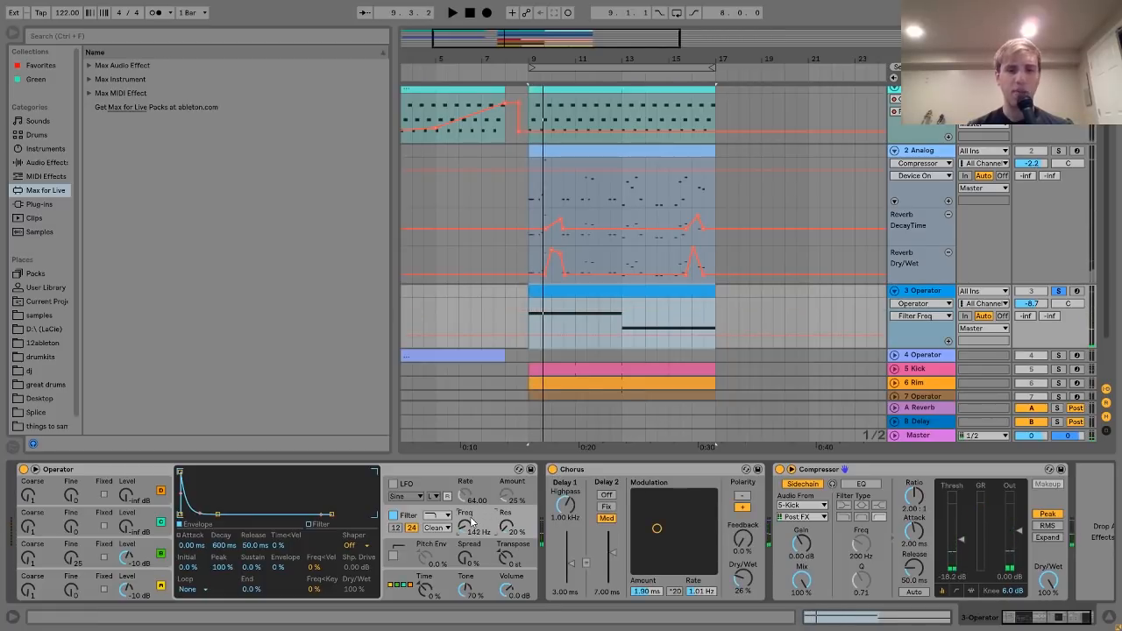
key(space)
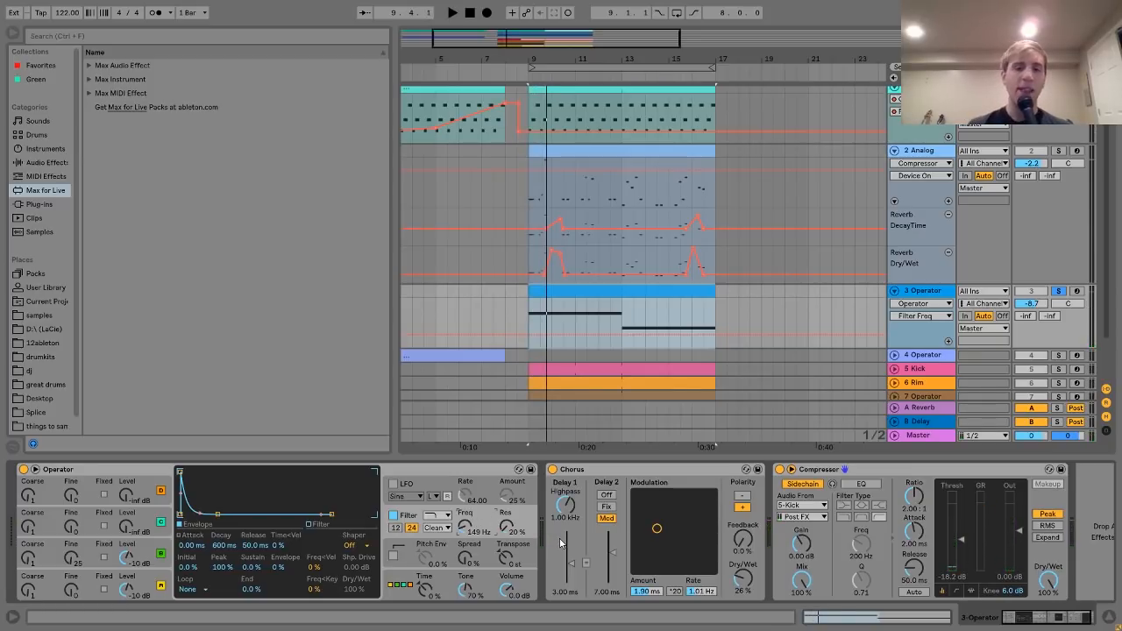
key(space)
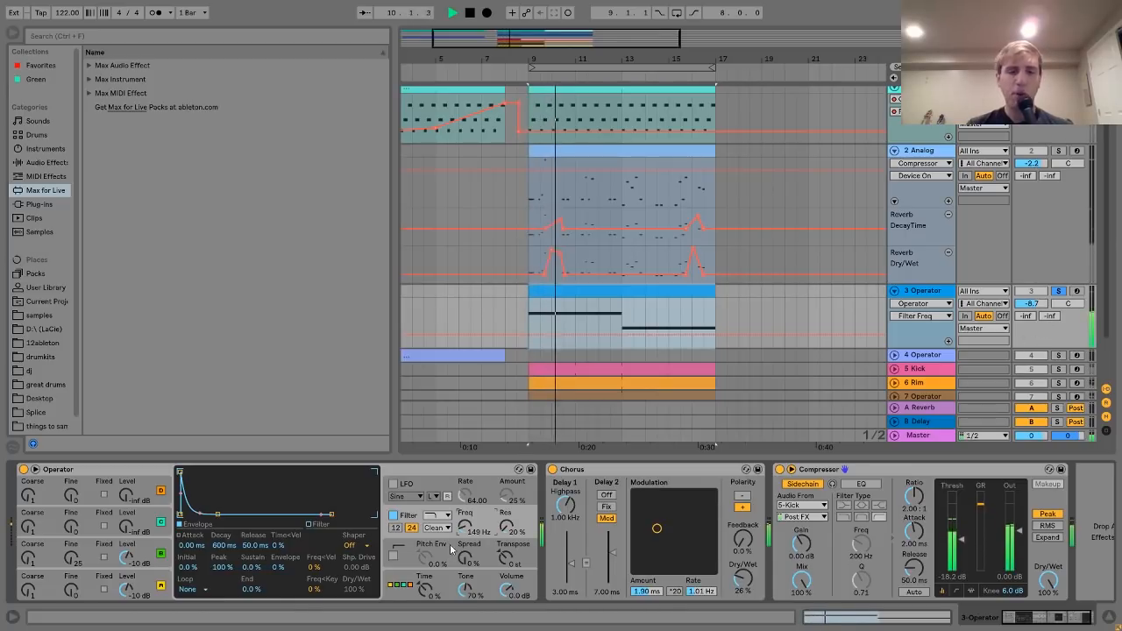
click(554, 469)
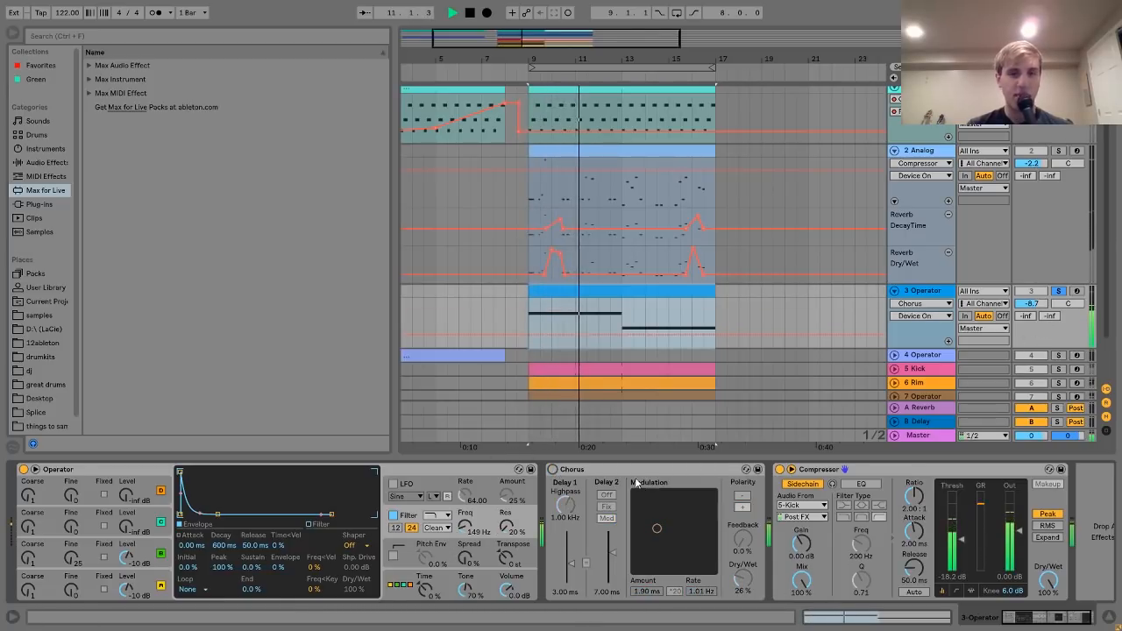
click(553, 470)
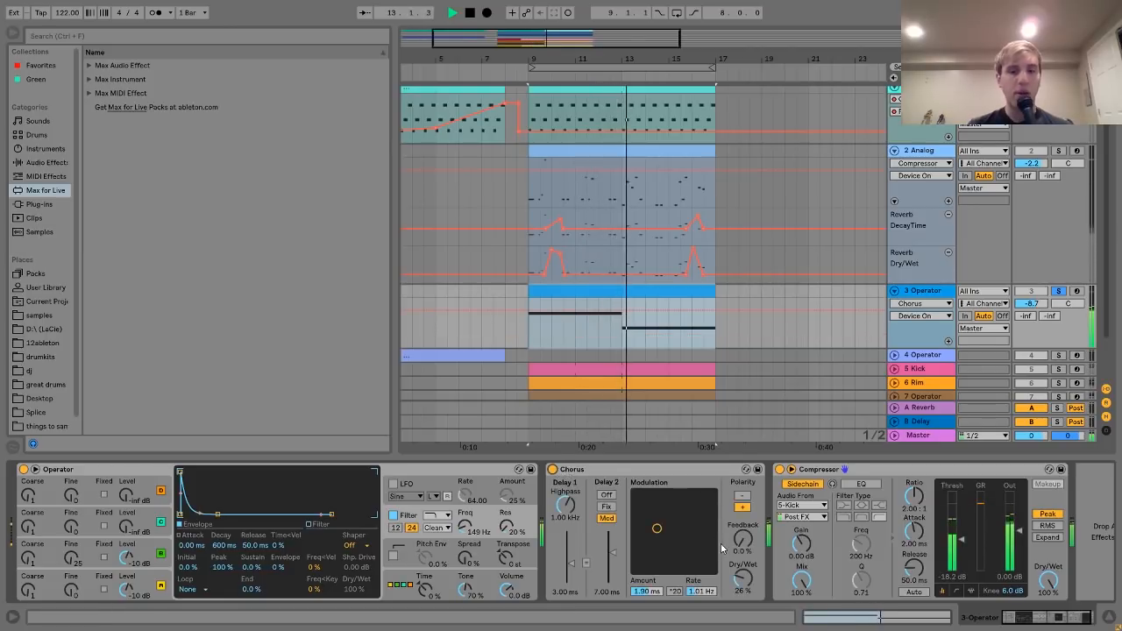
key(space)
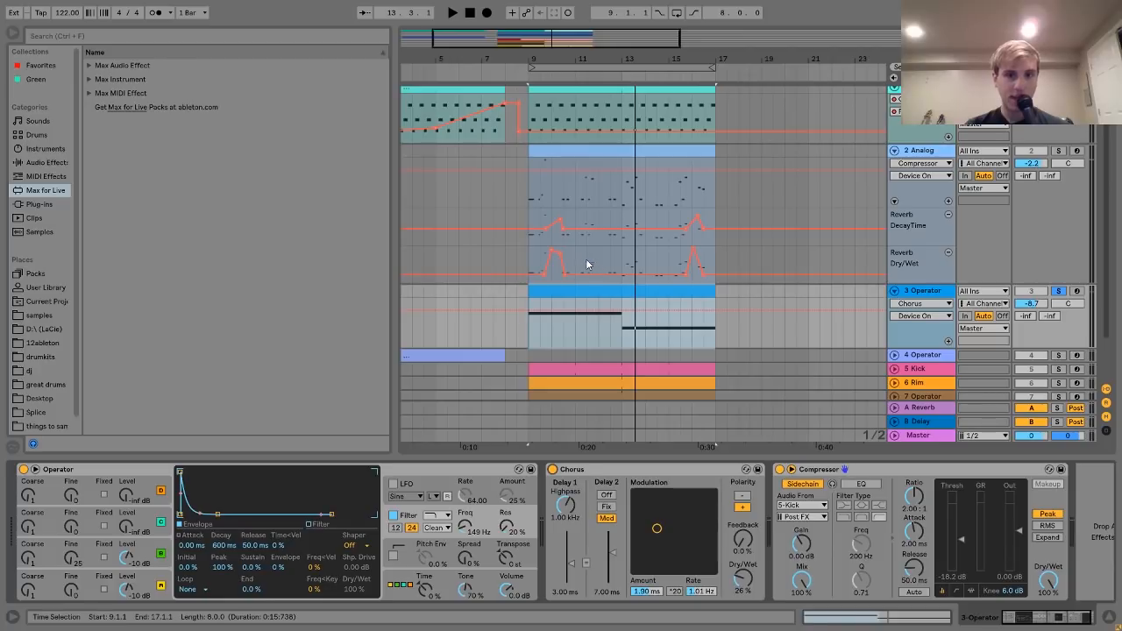
scroll(587, 261, left, 2)
scroll(587, 266, down, 1)
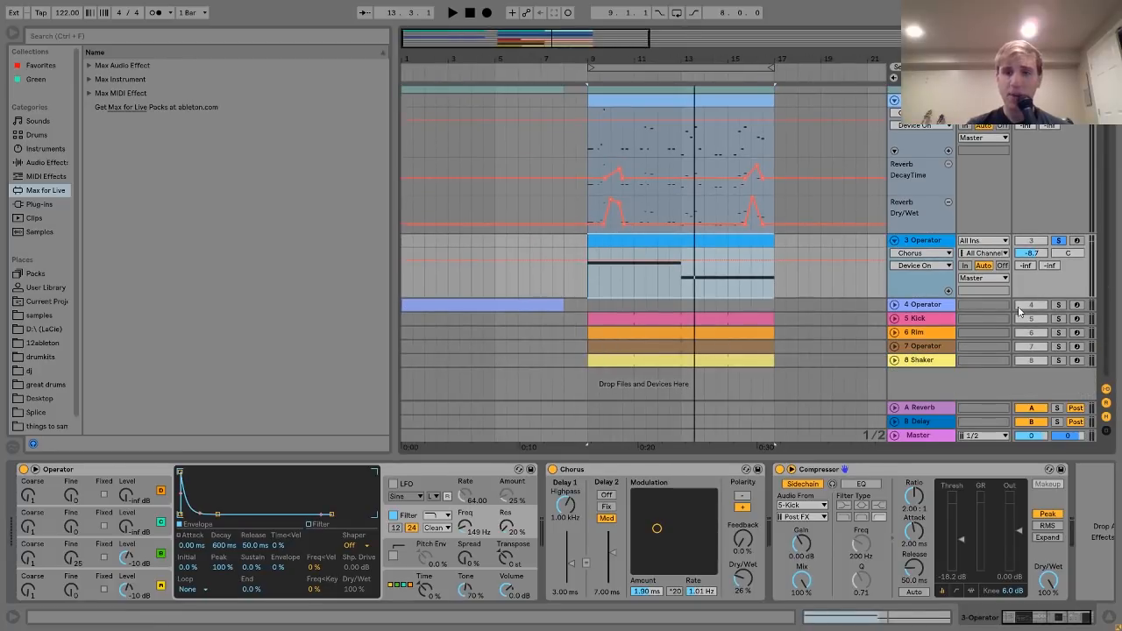
- Solo and unfold the 4 Operator track, select its clip, and start playback
click(1059, 305)
click(895, 305)
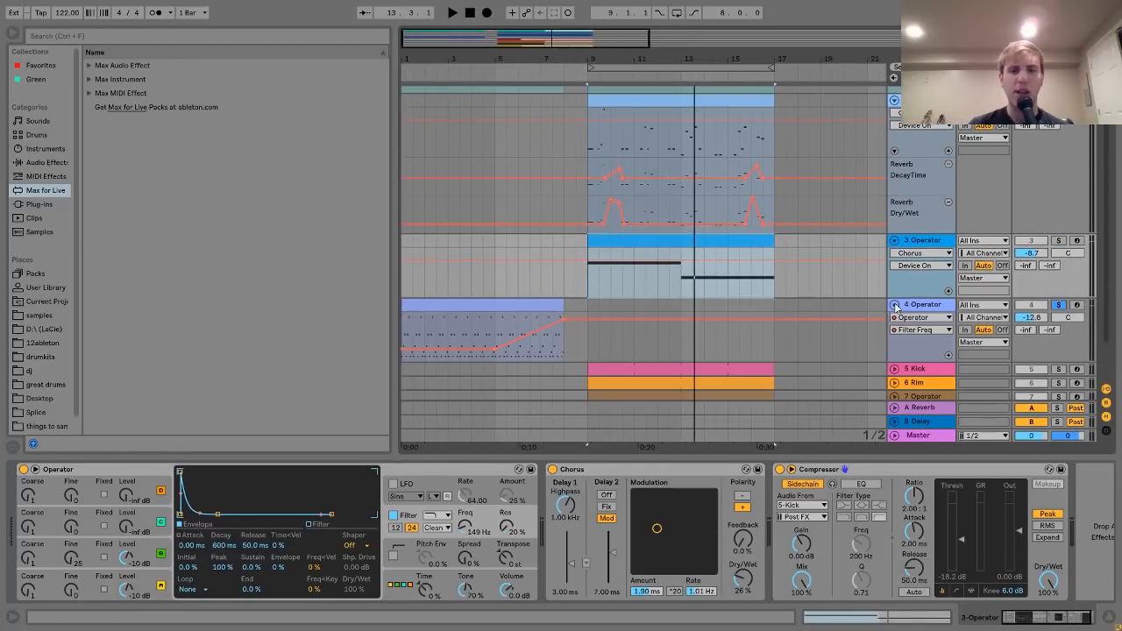
click(541, 307)
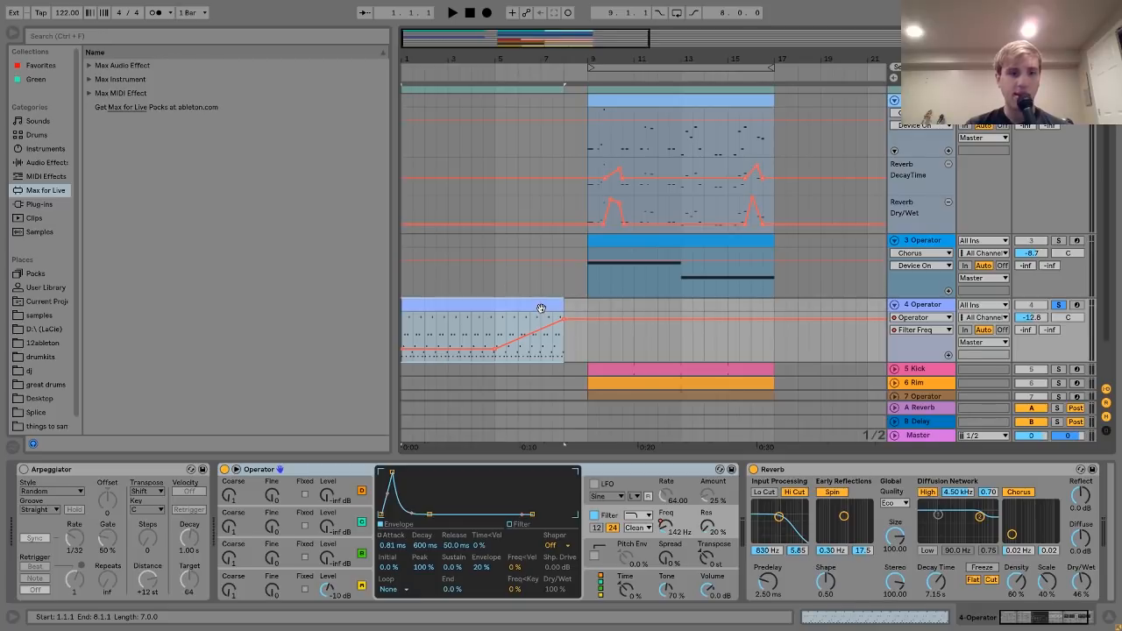
key(space)
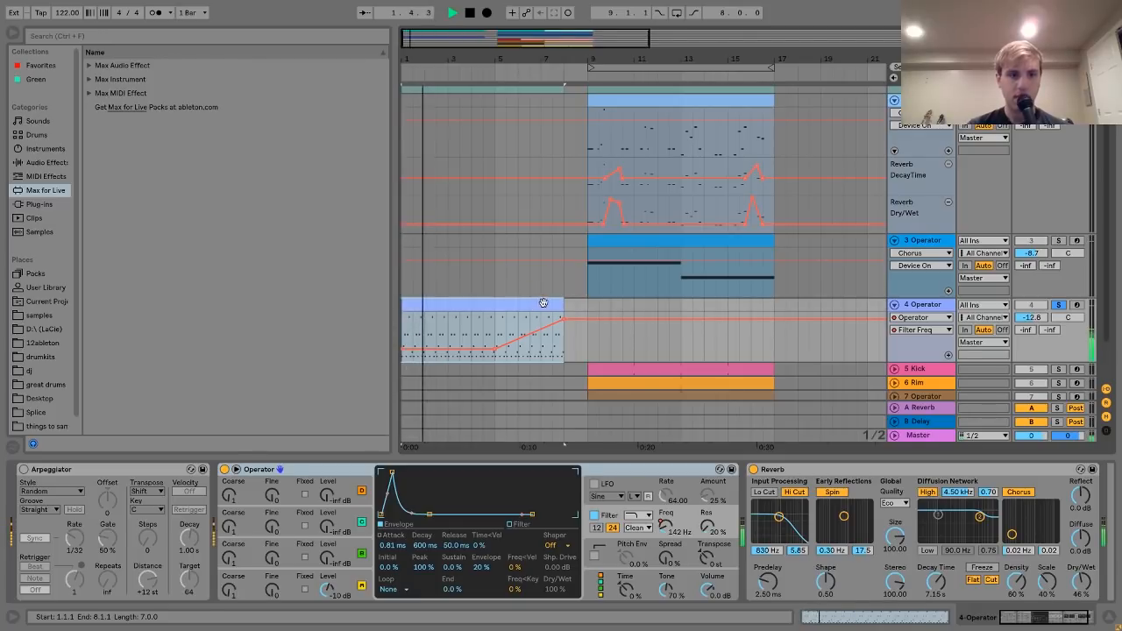
- Delete track 4's Arpeggiator, stop playback, and open its clip's notes in the MIDI editor
click(100, 478)
key(Delete)
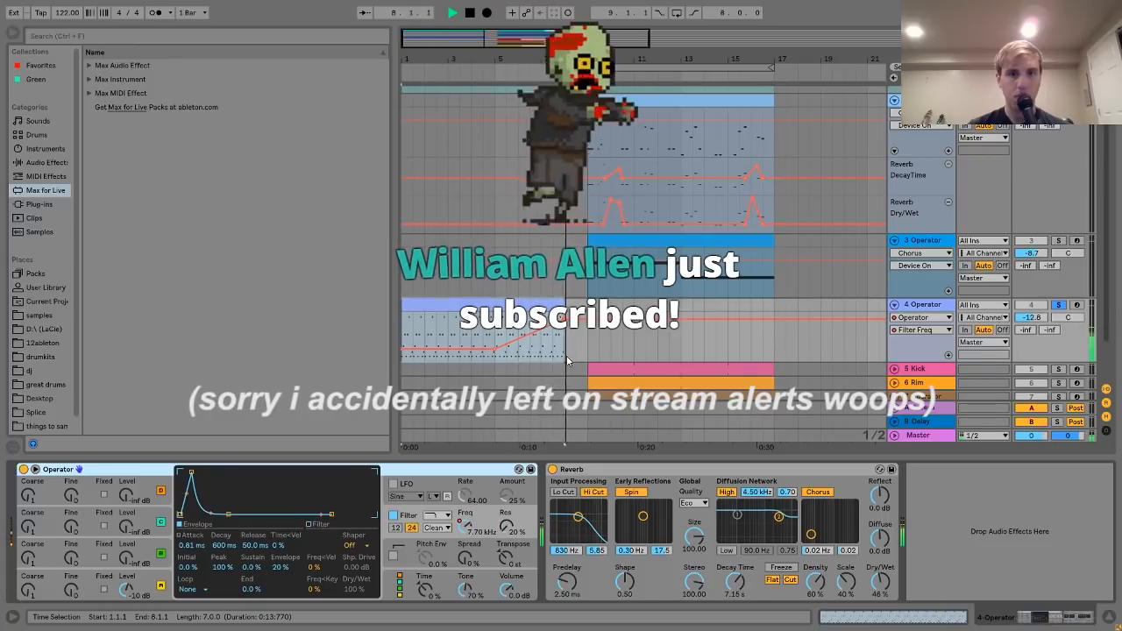
key(space)
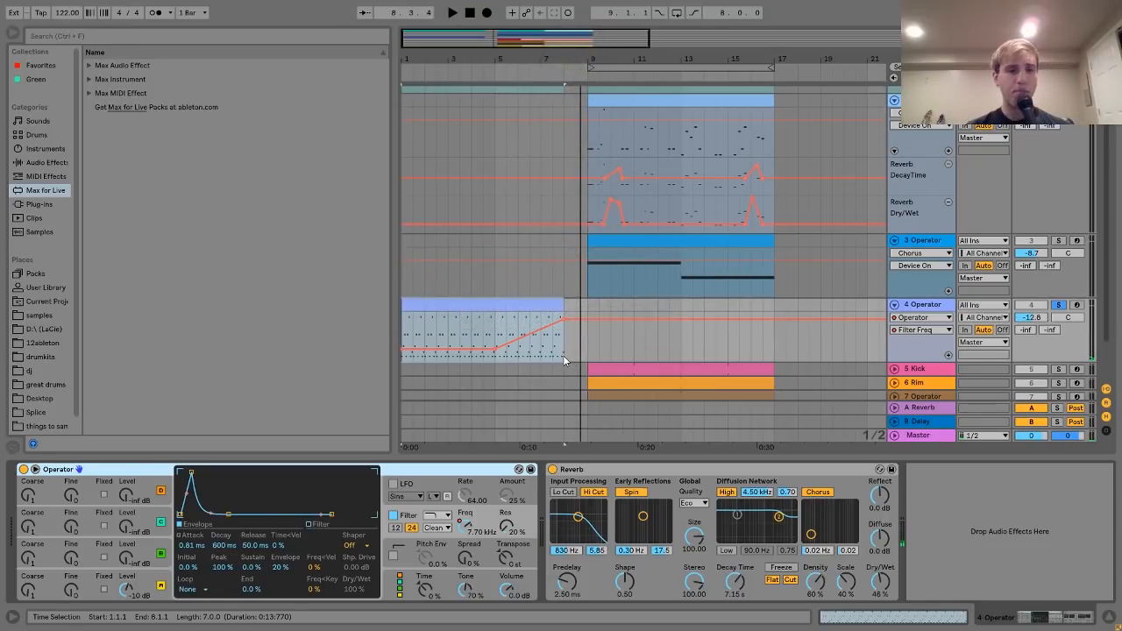
click(499, 304)
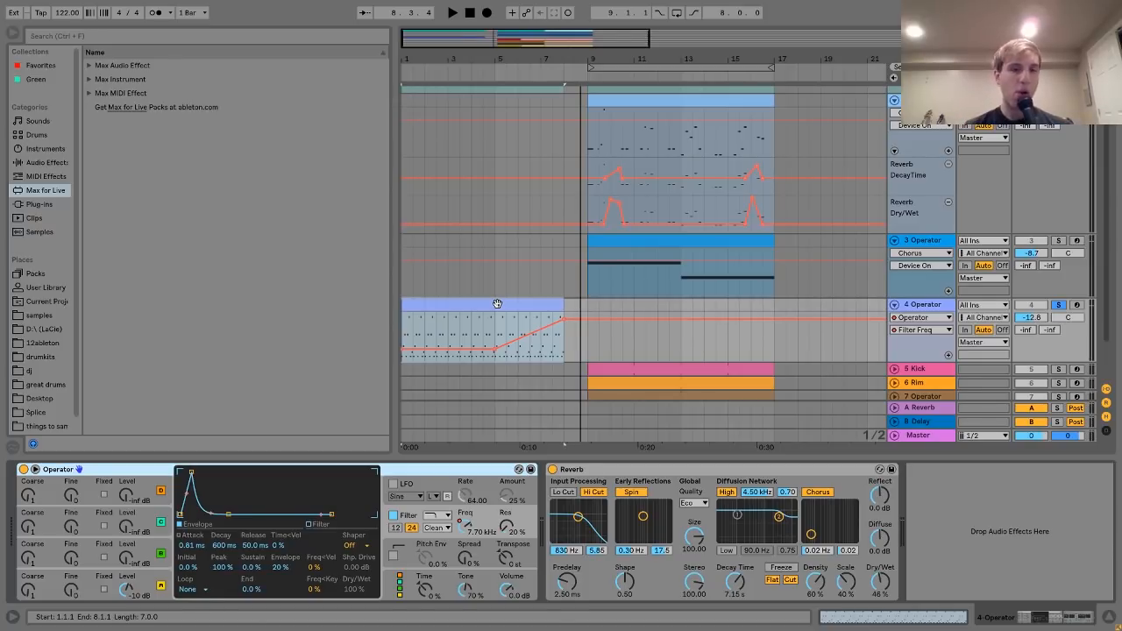
double_click(497, 303)
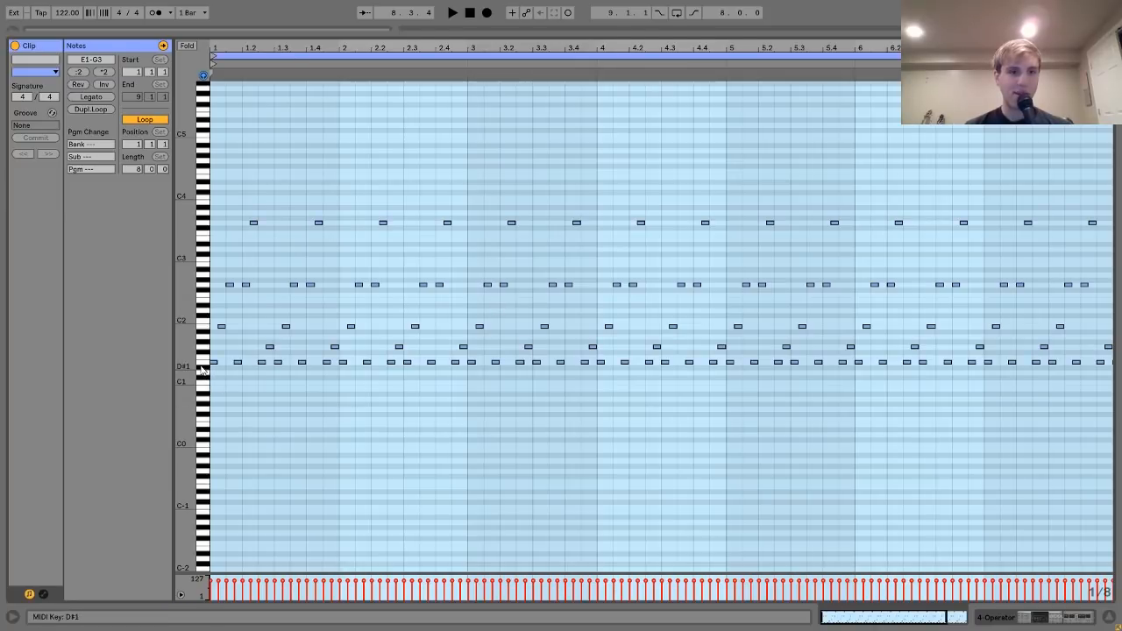
- Zoom into the note rows and move the opening G1 note up an octave to G2
drag(185, 369, 209, 366)
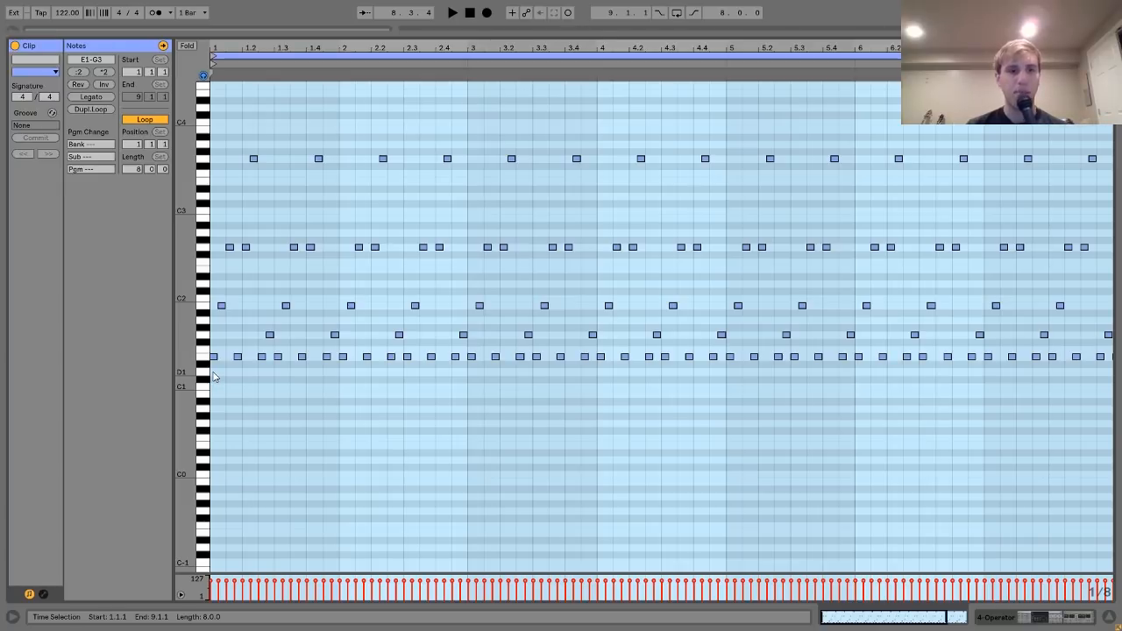
drag(215, 372, 231, 229)
click(229, 257)
click(230, 249)
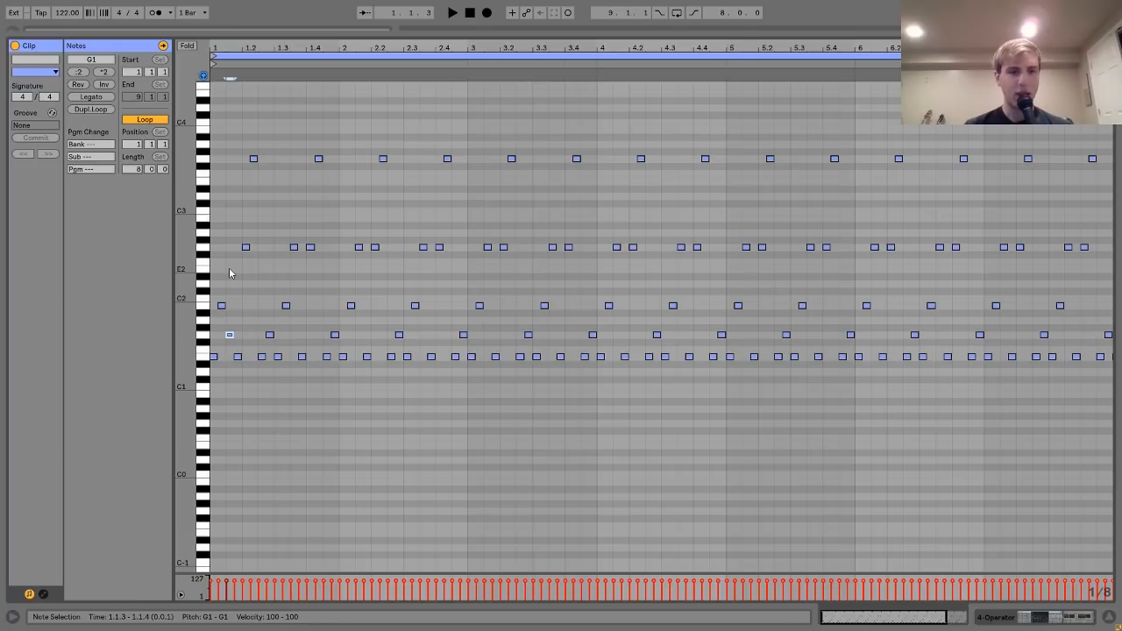
key(shift+Up)
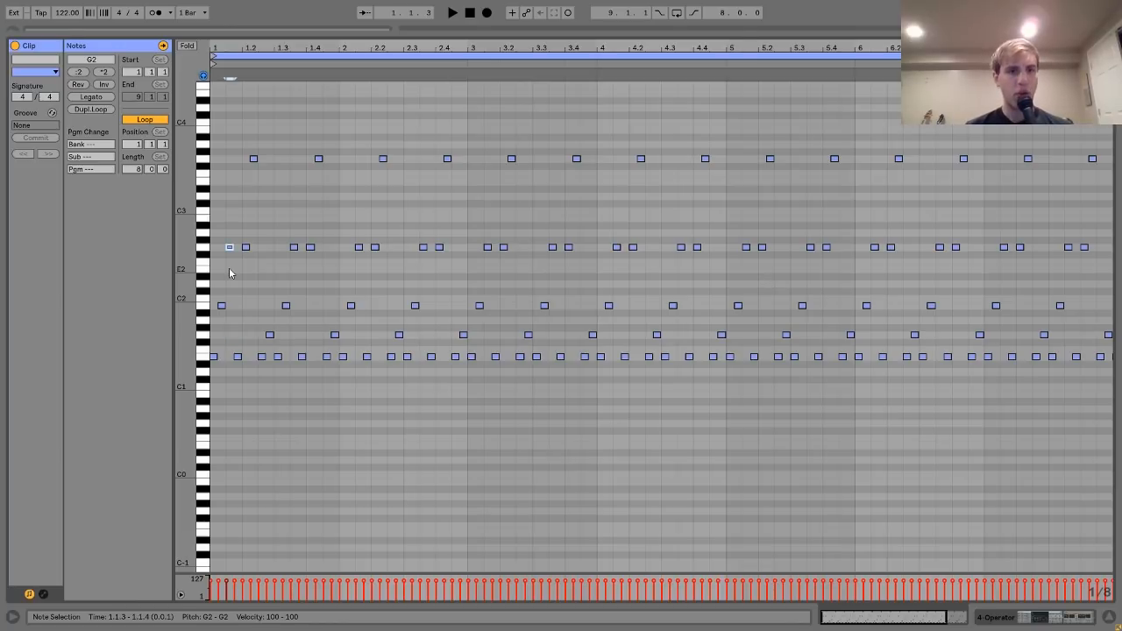
- Play the clip to hear the raised note, then return to the arrangement
key(space)
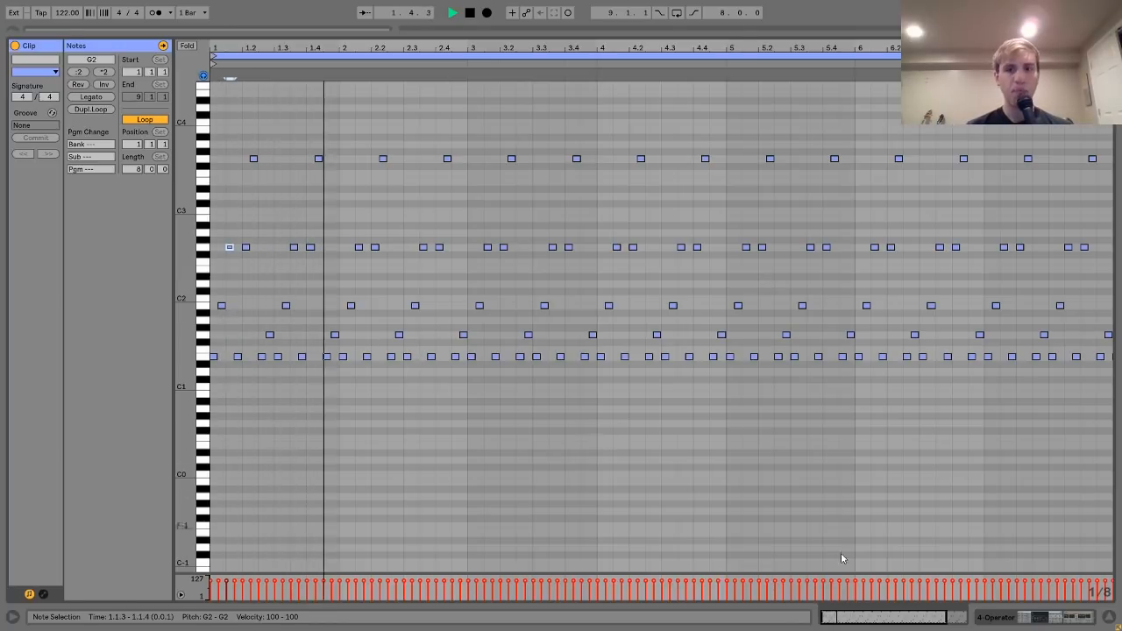
key(space)
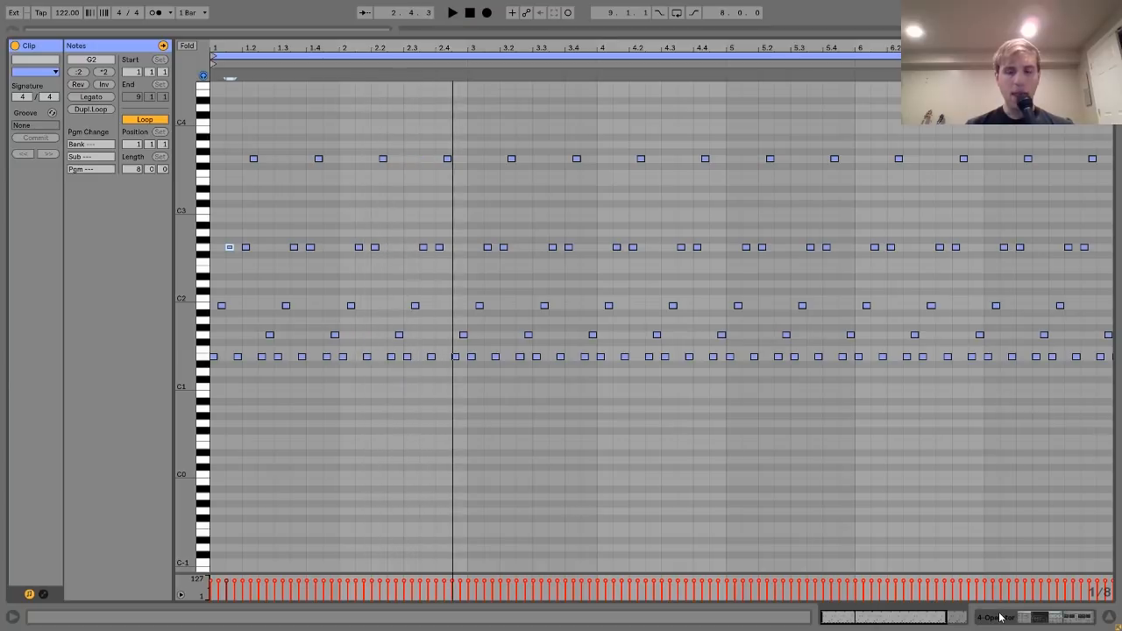
click(999, 618)
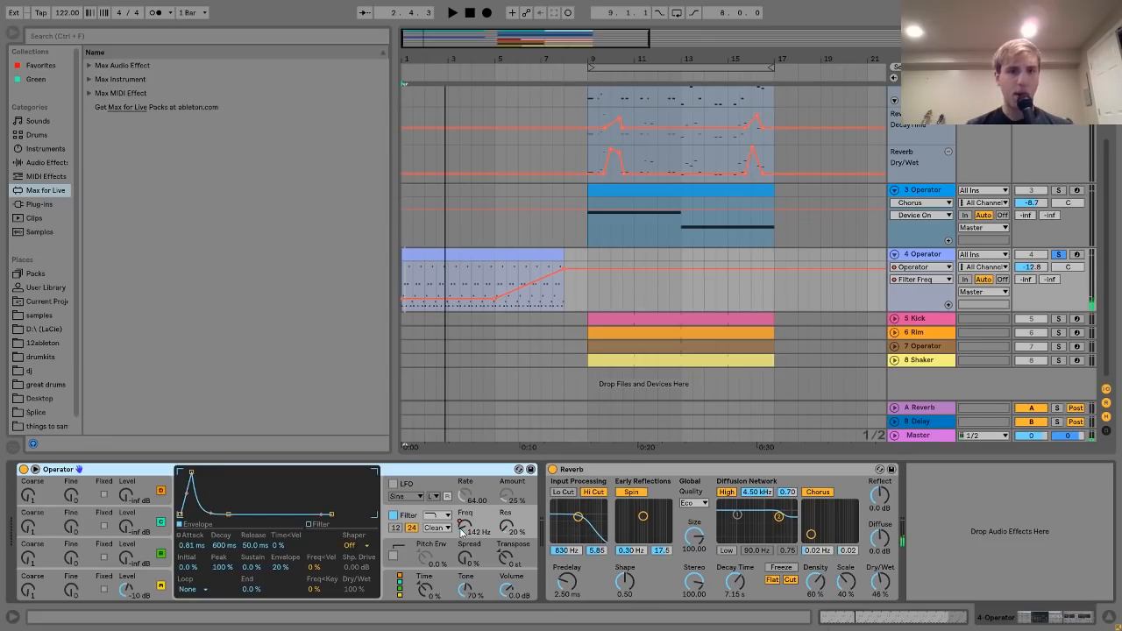
click(495, 284)
key(space)
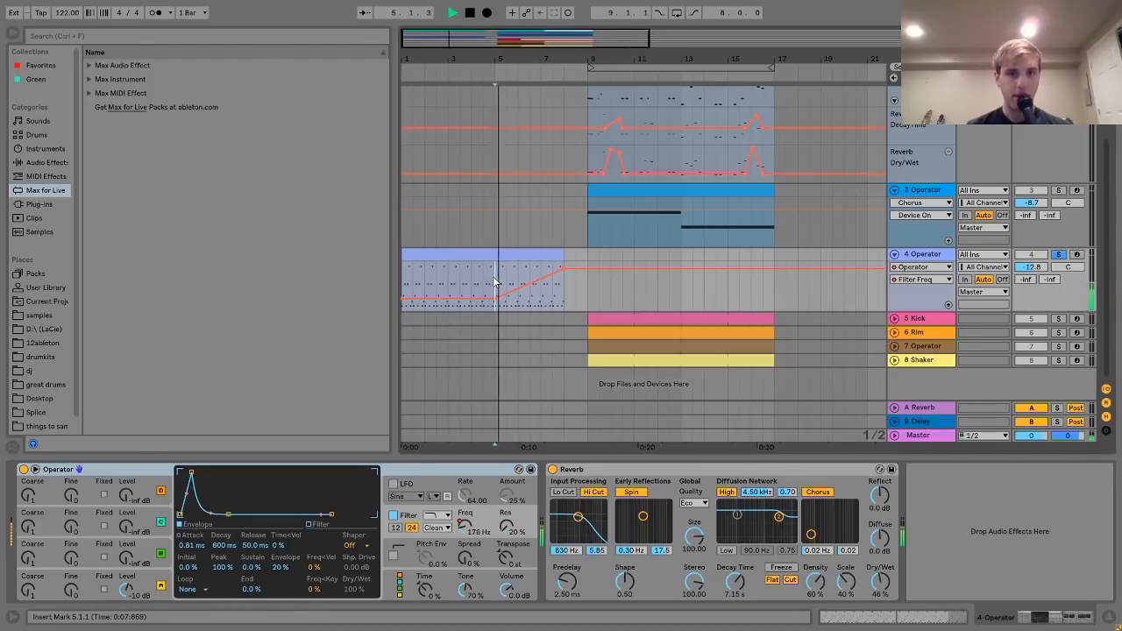
key(space)
click(450, 254)
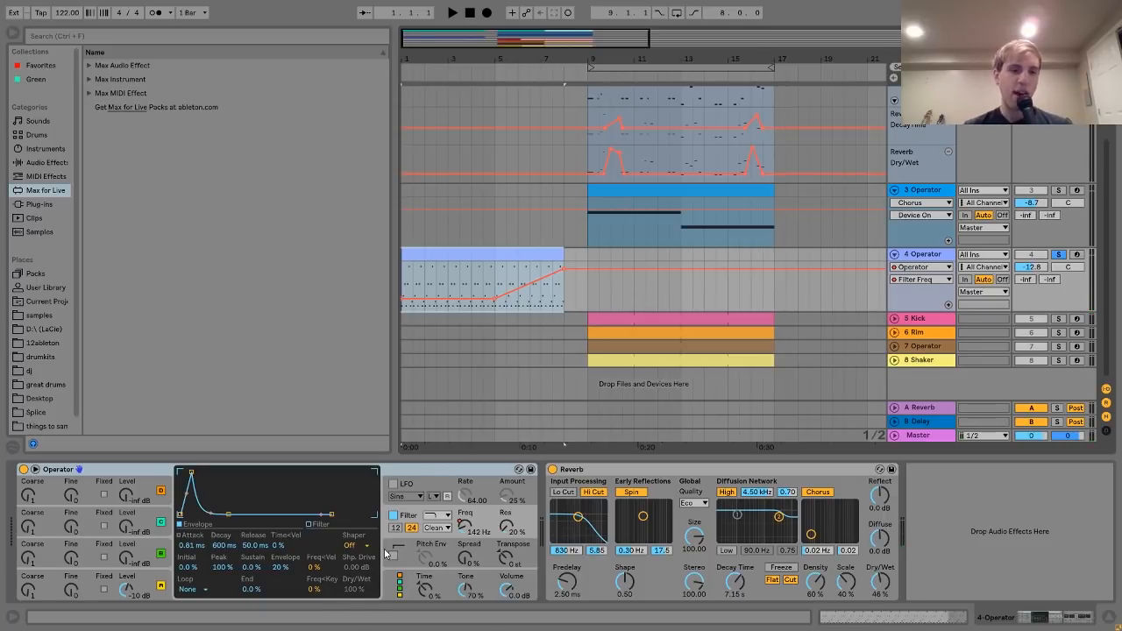
key(space)
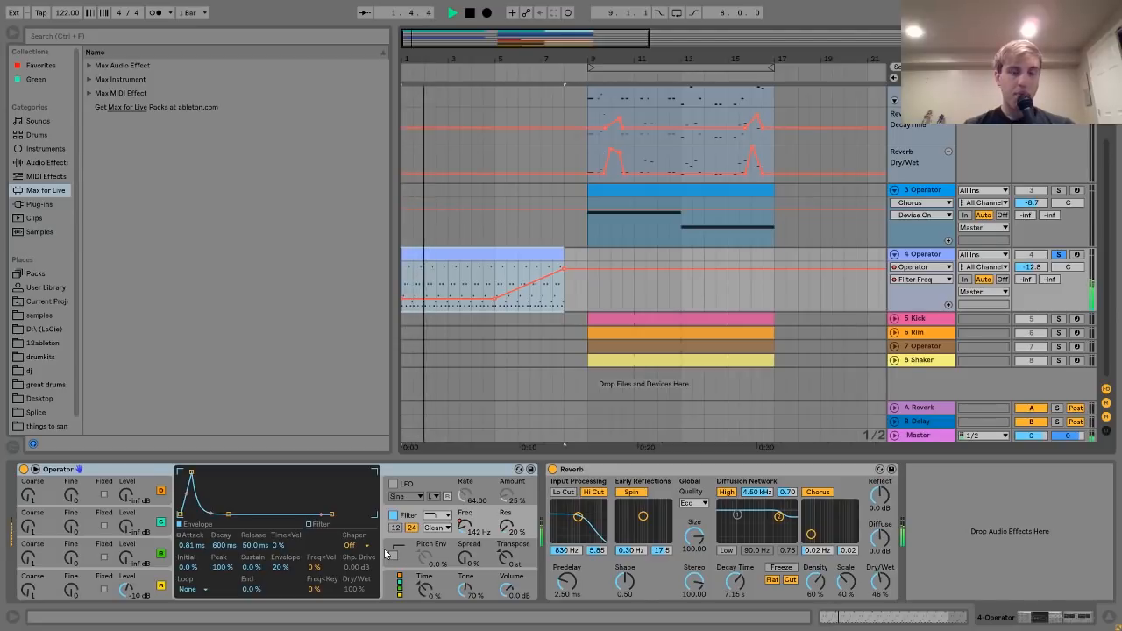
key(space)
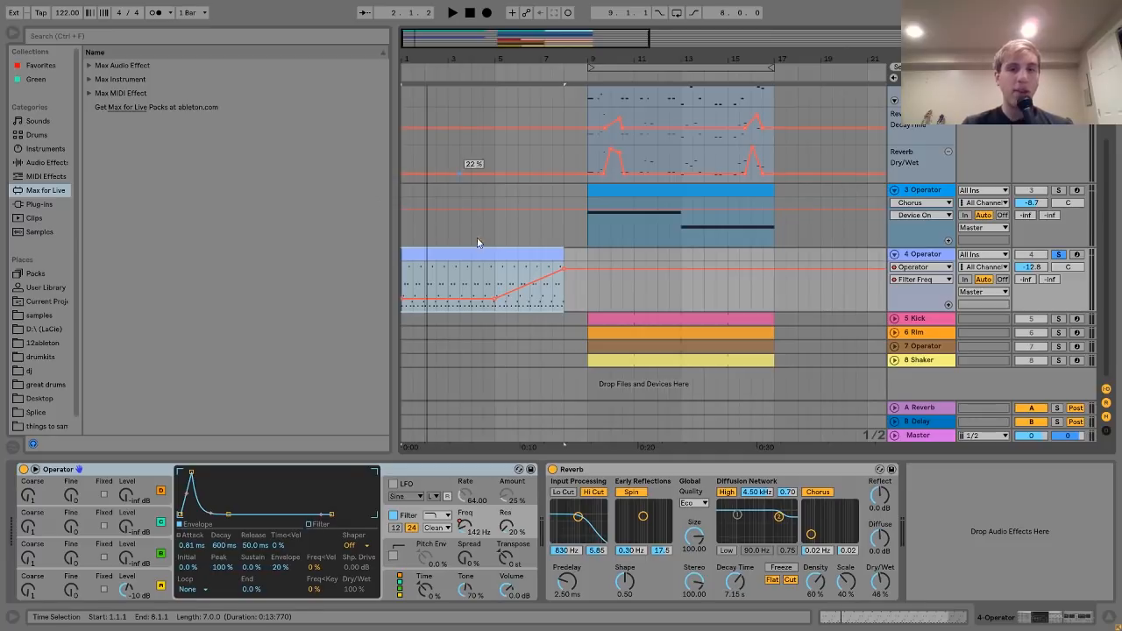
click(495, 288)
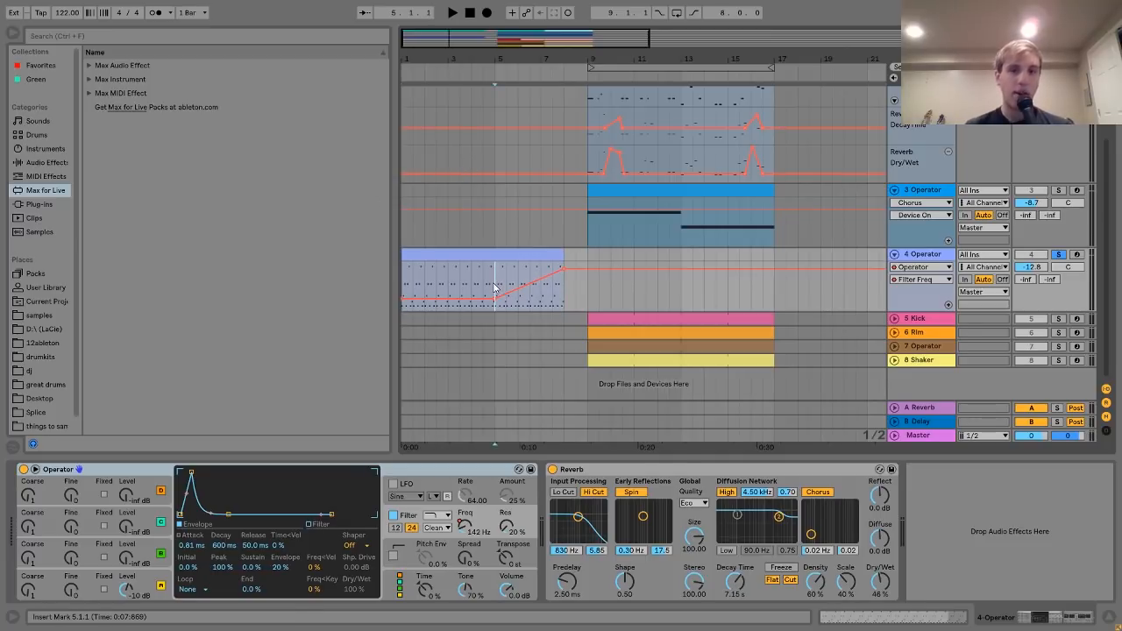
key(space)
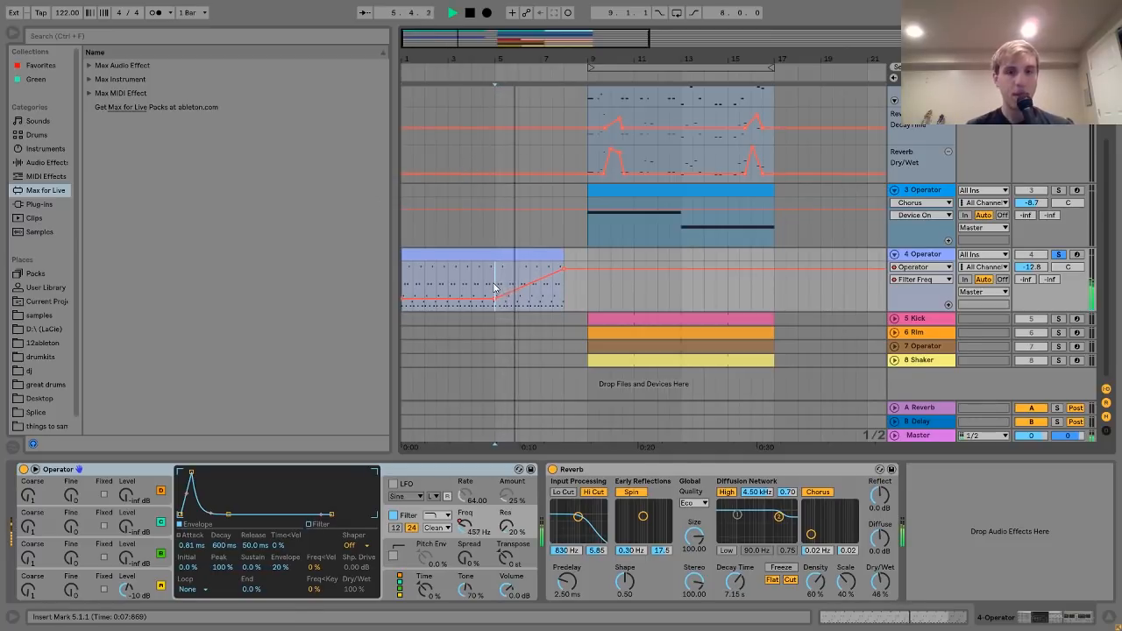
key(space)
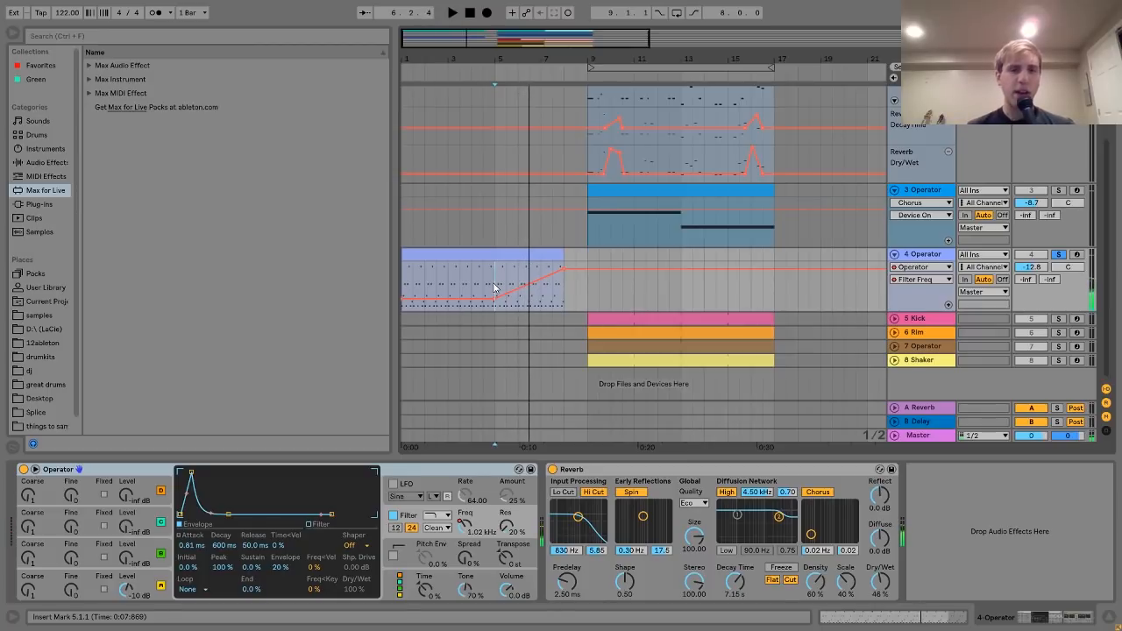
click(470, 254)
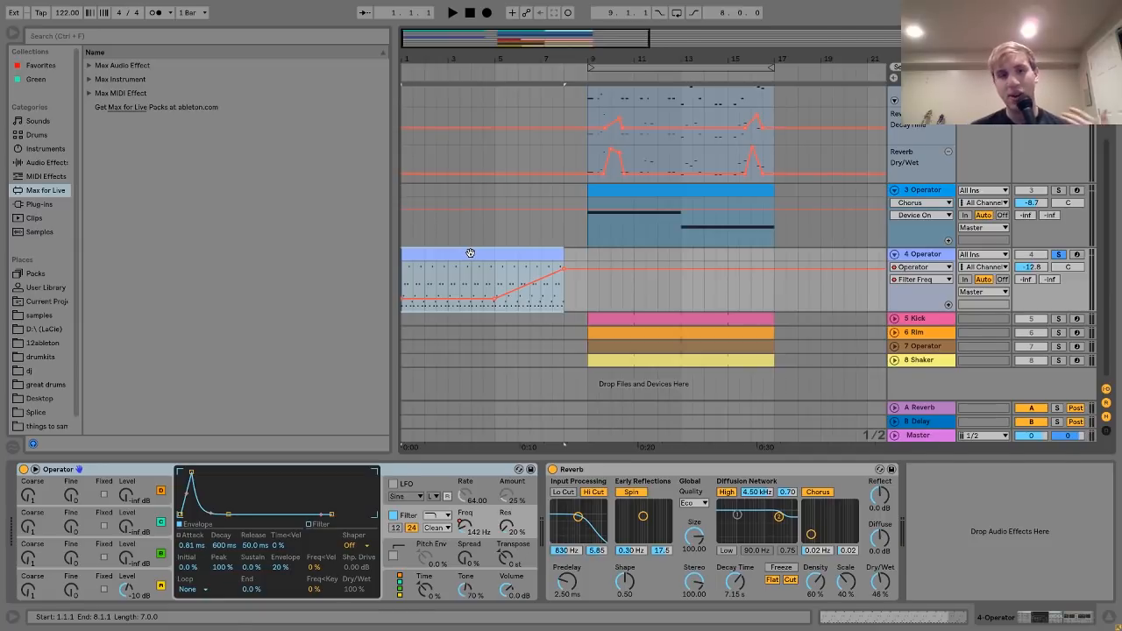
click(158, 583)
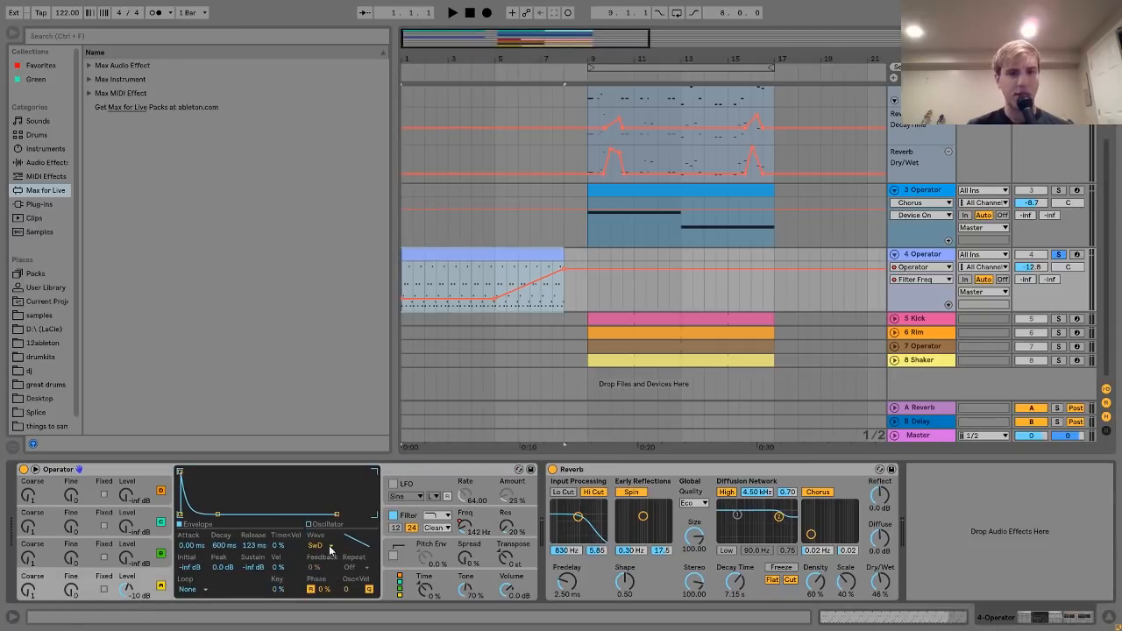
click(408, 524)
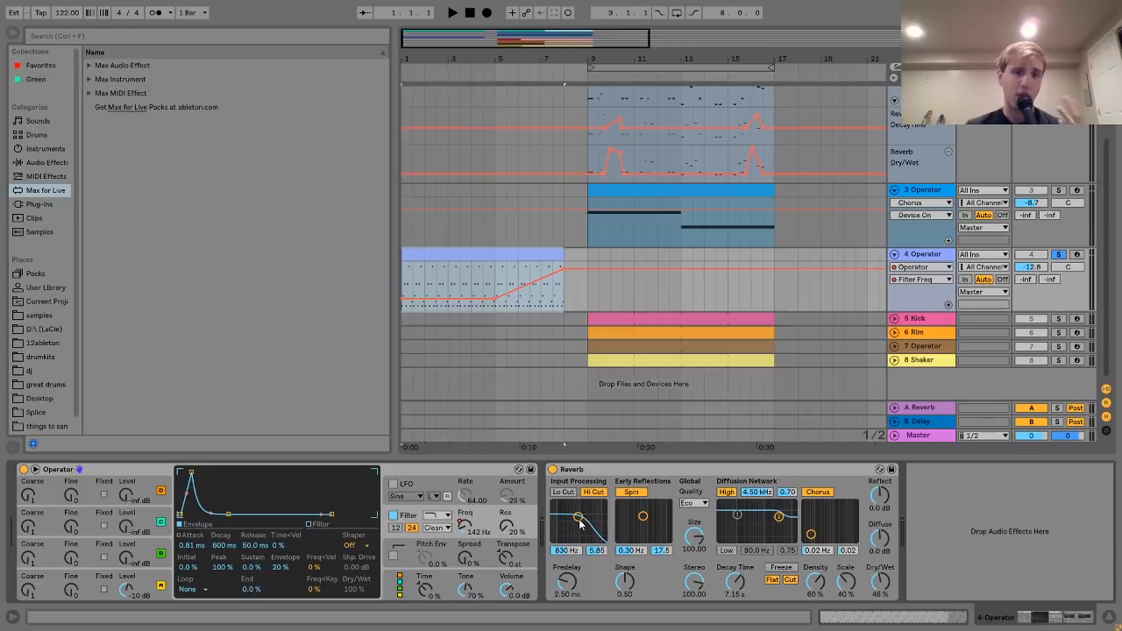
key(space)
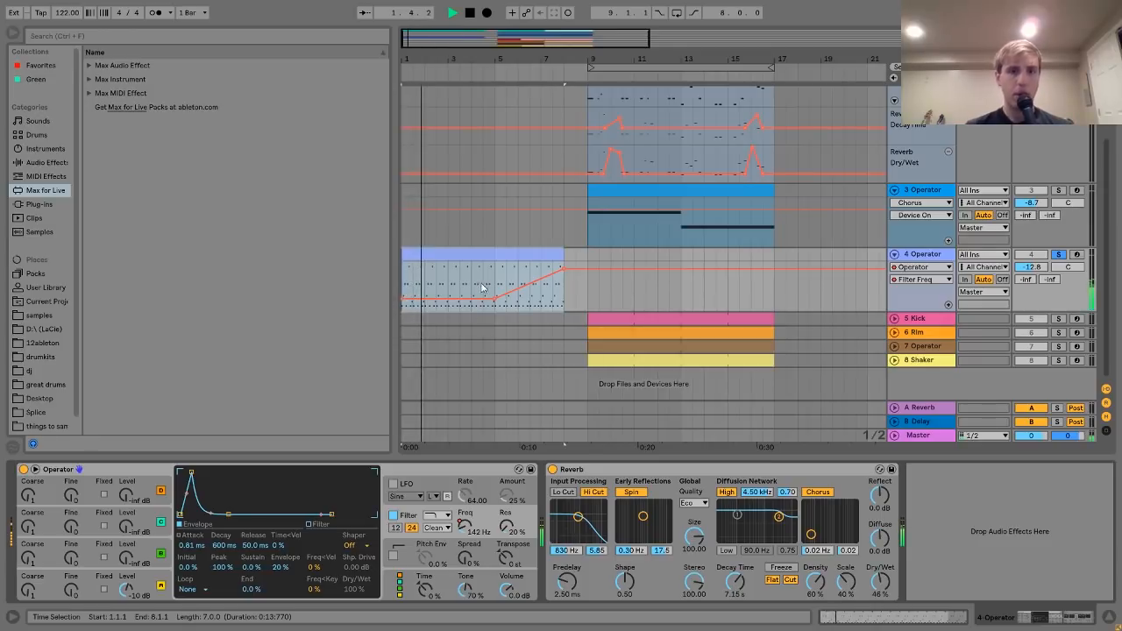
key(space)
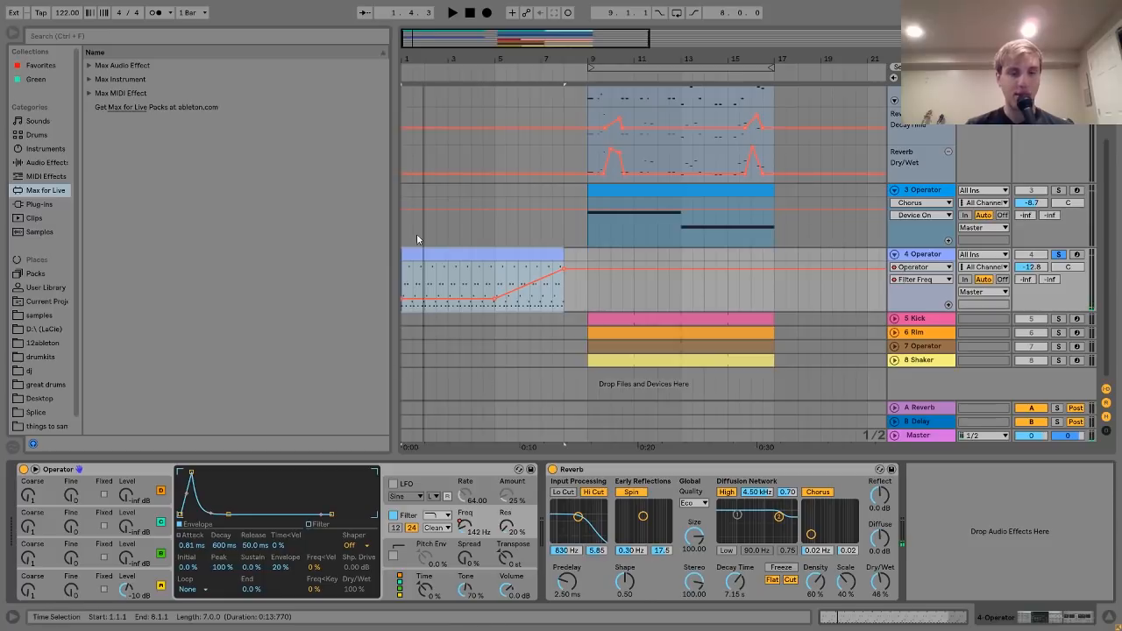
key(space)
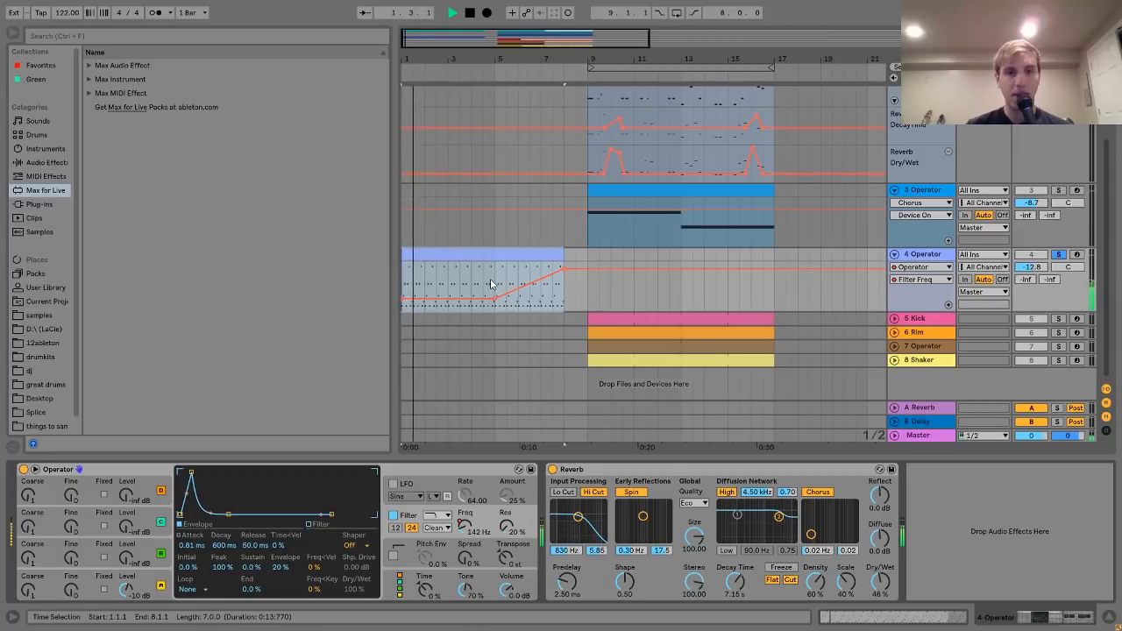
key(space)
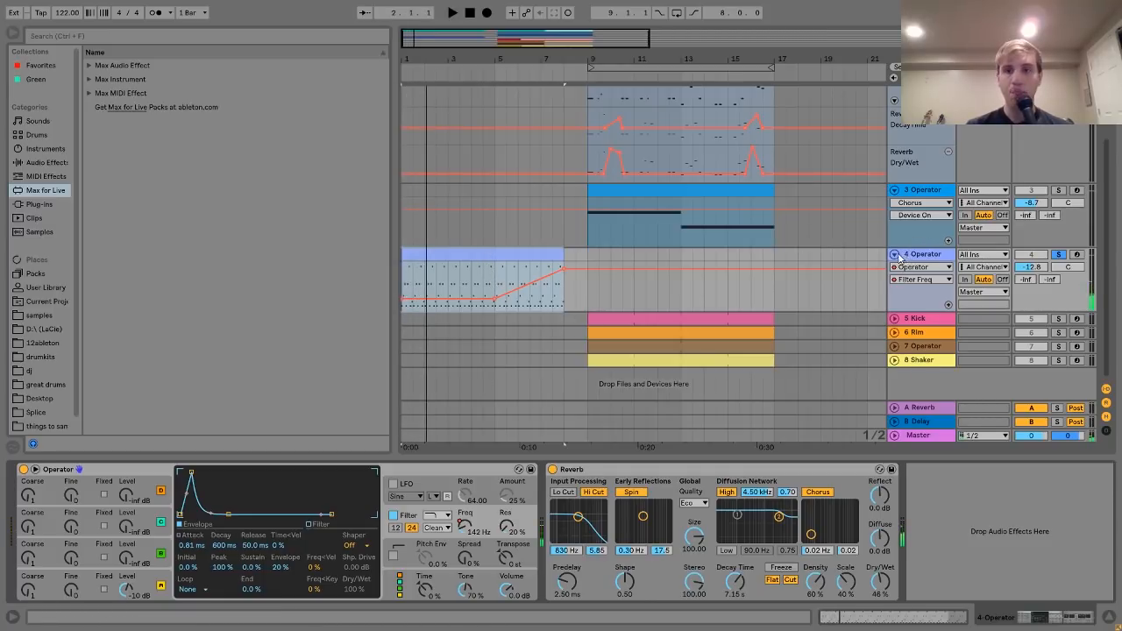
- Fold and unsolo track 4, then solo 5 Kick plus 6 Rim, 7 Operator and 8 Shaker
click(896, 255)
click(1064, 255)
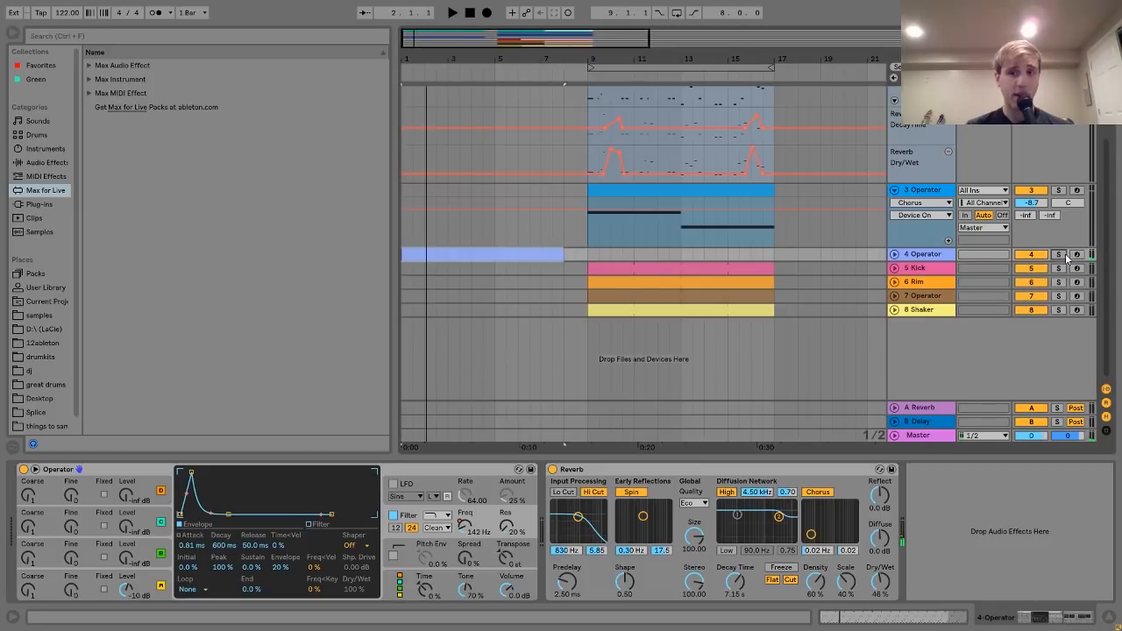
click(928, 269)
click(1058, 270)
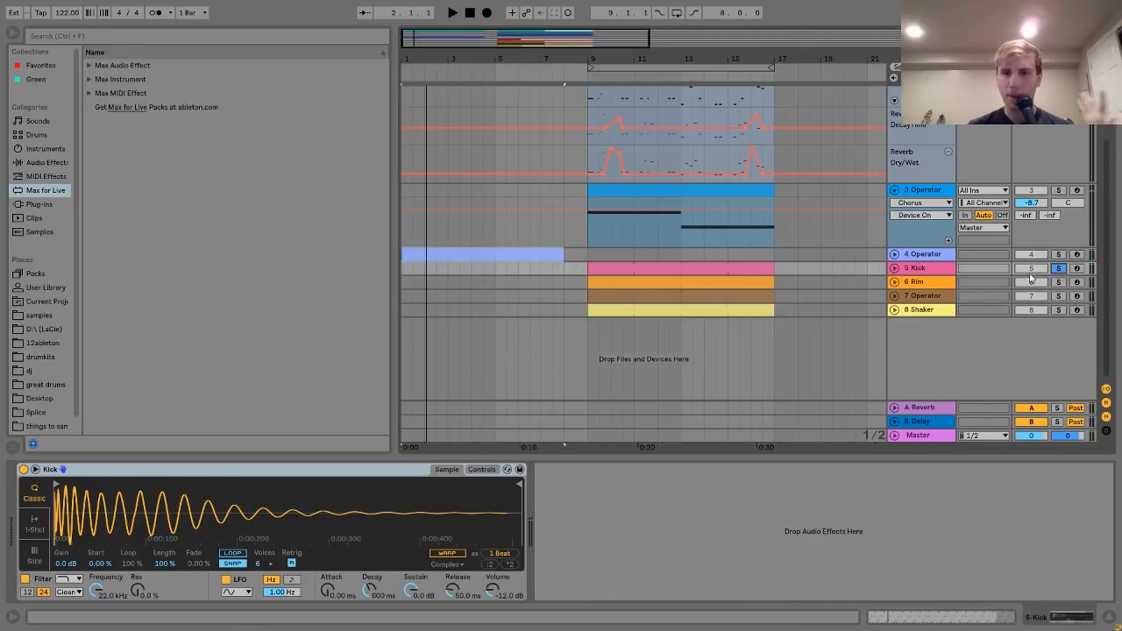
ctrl+click(1058, 282)
ctrl+click(1060, 296)
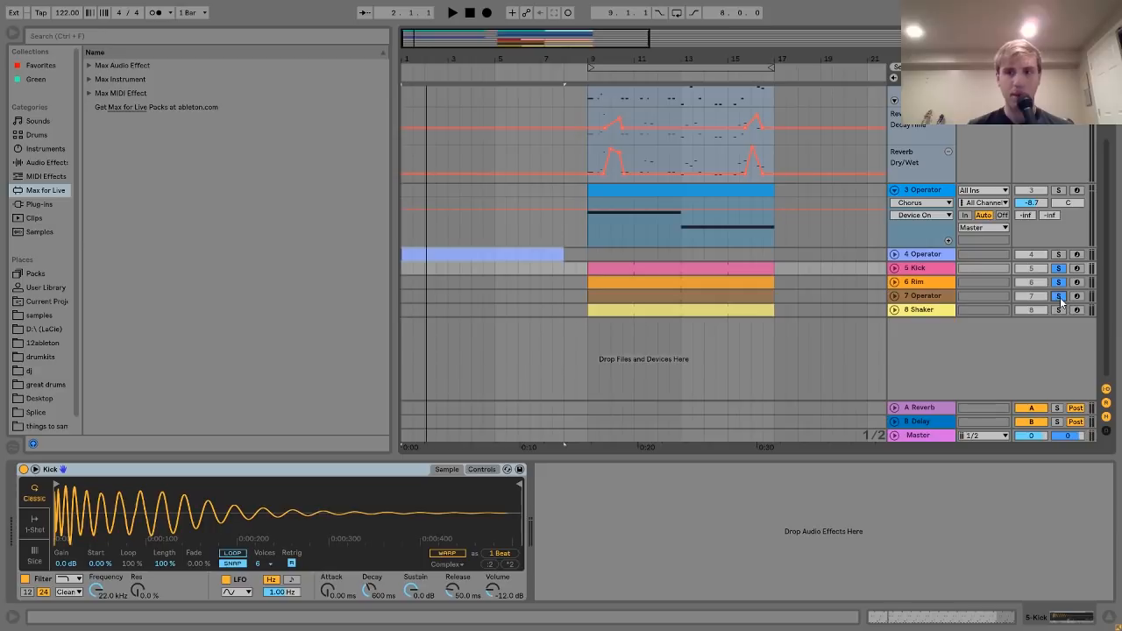
ctrl+click(1060, 311)
- Audition the drums, drop the Rim and Shaker solos, and unfold the 5 Kick track
key(space)
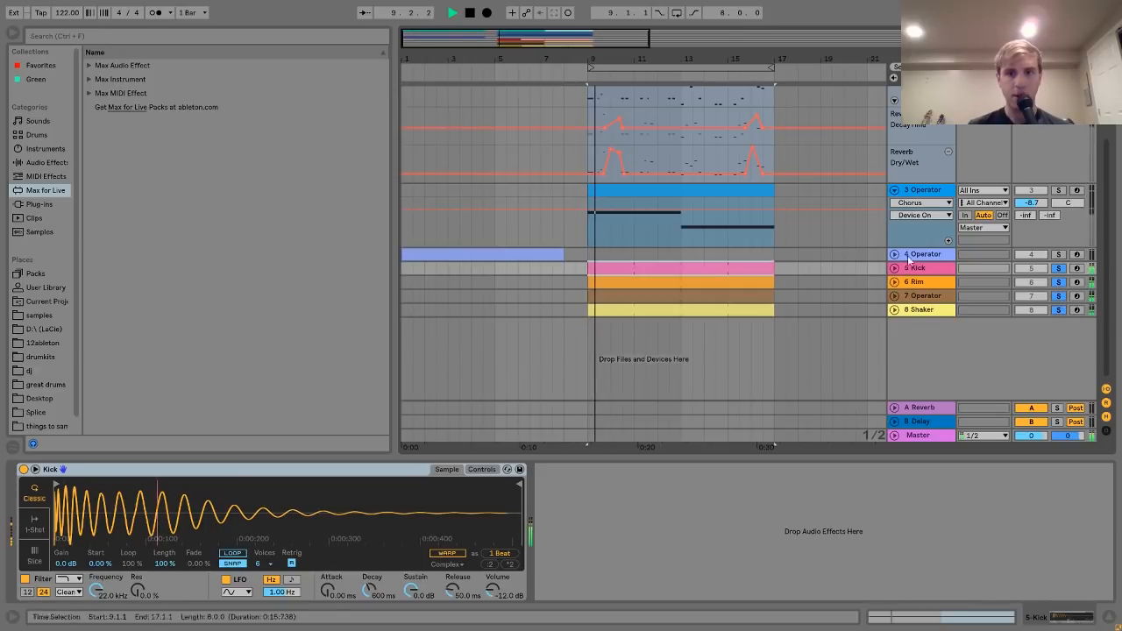
key(space)
click(1060, 283)
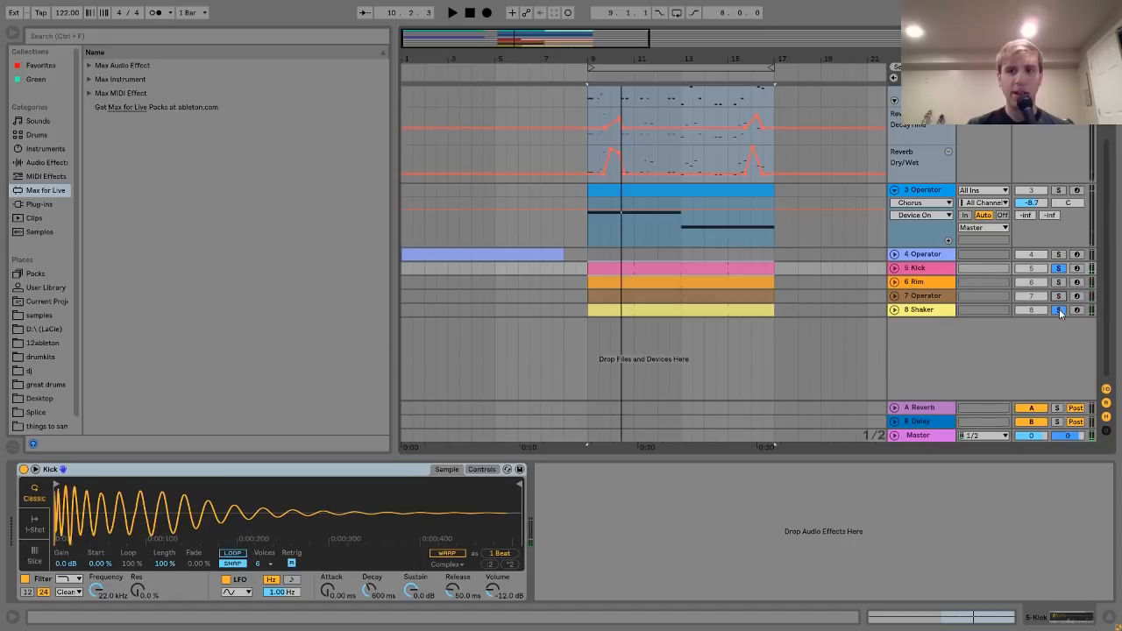
click(1059, 310)
key(space)
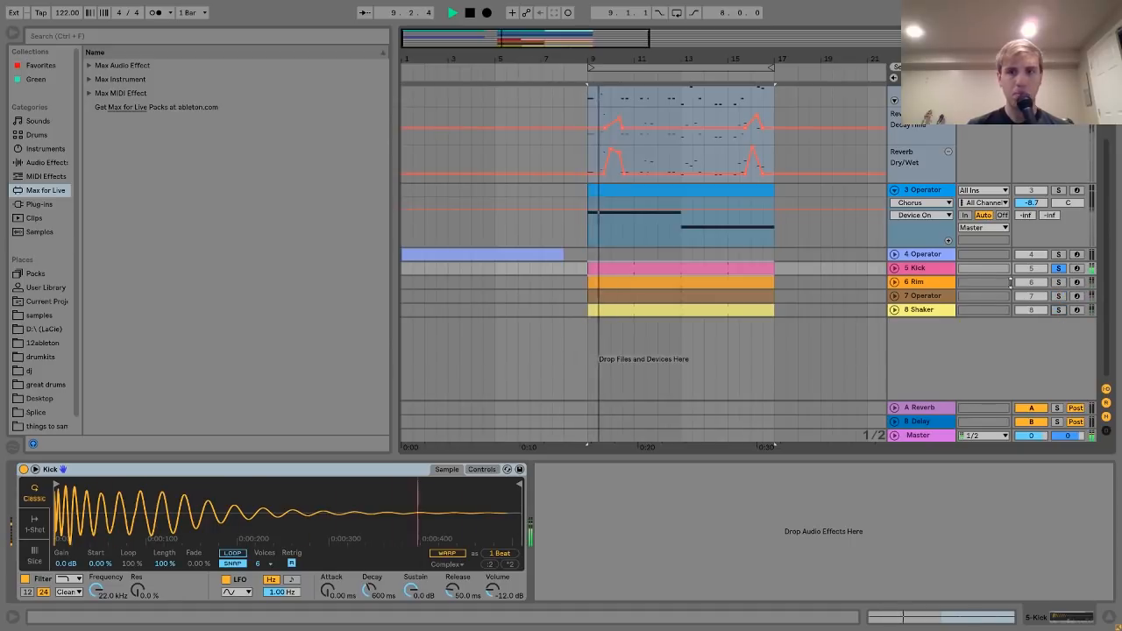
click(925, 270)
key(space)
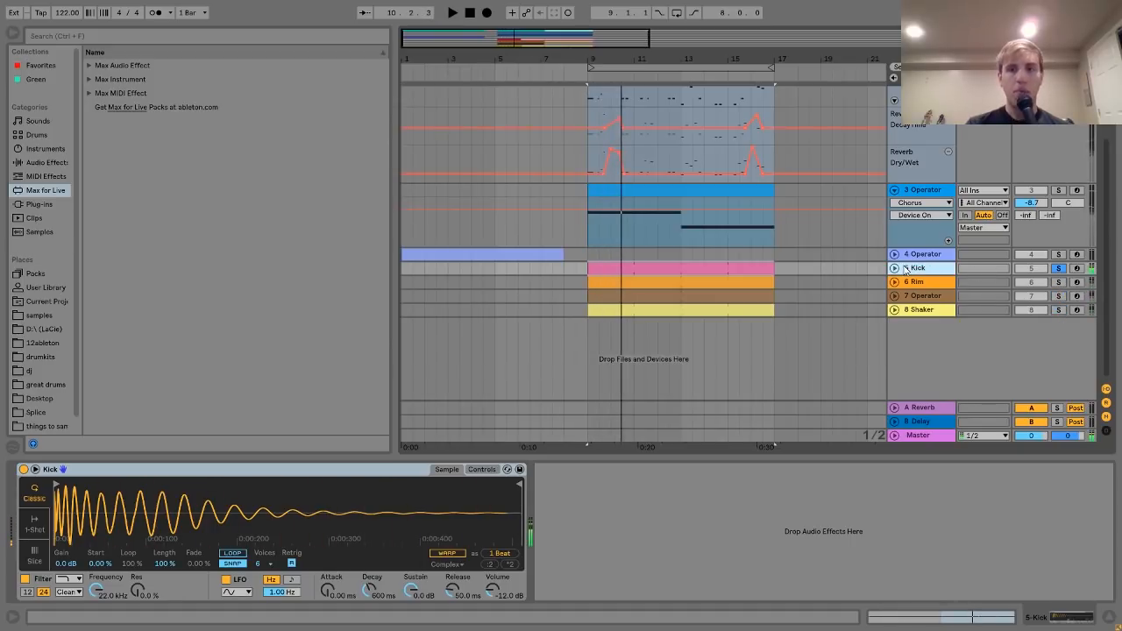
click(895, 269)
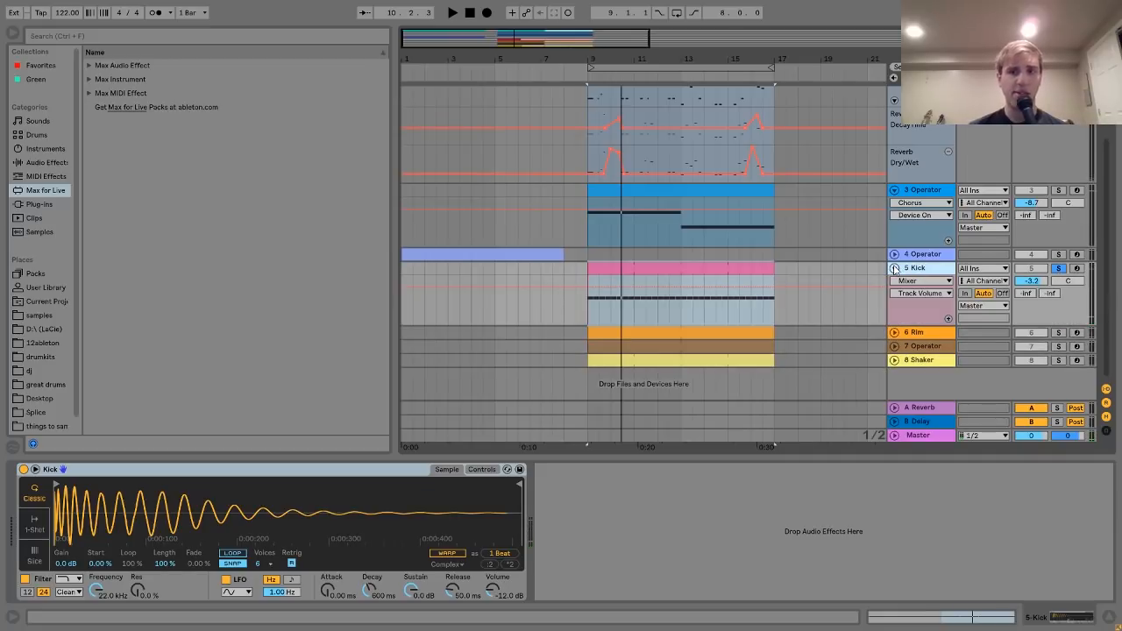
key(space)
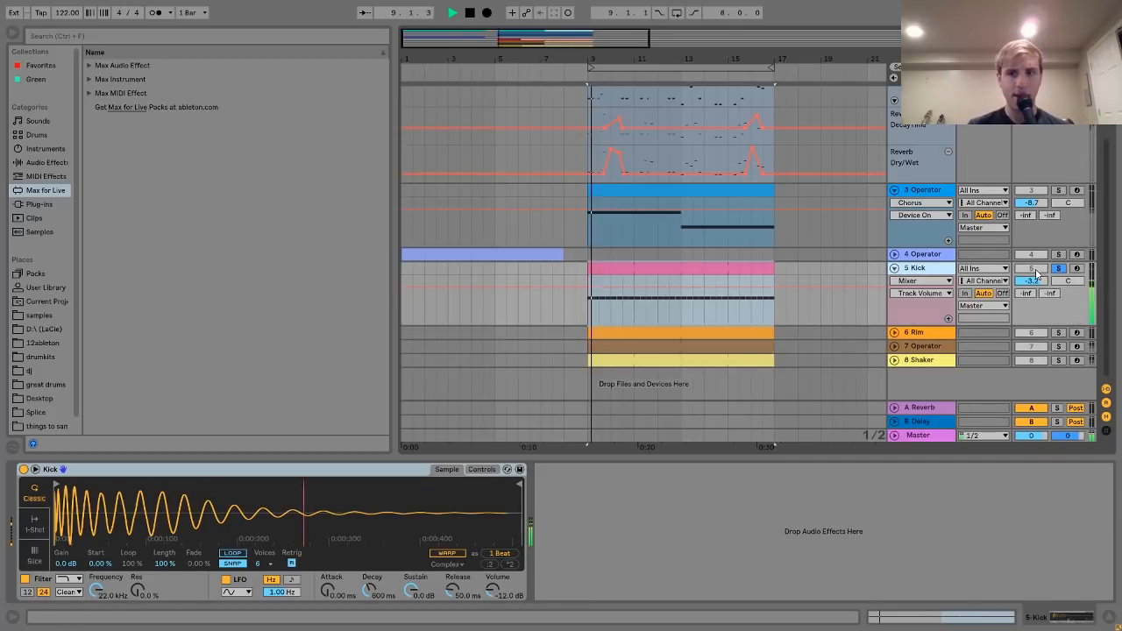
click(1058, 269)
click(1058, 269)
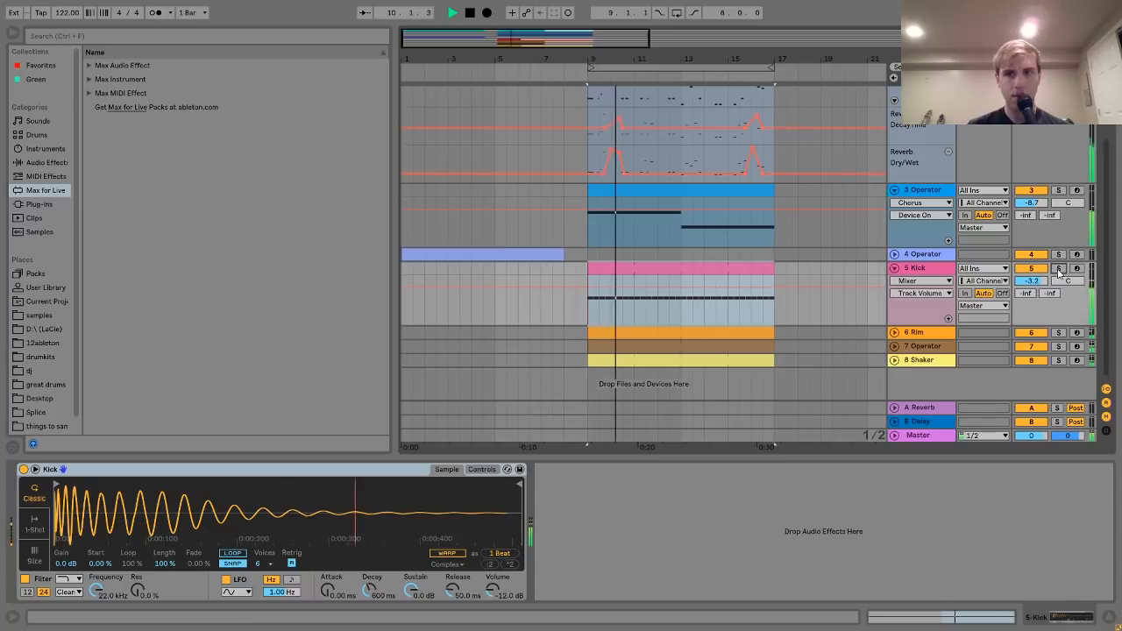
key(space)
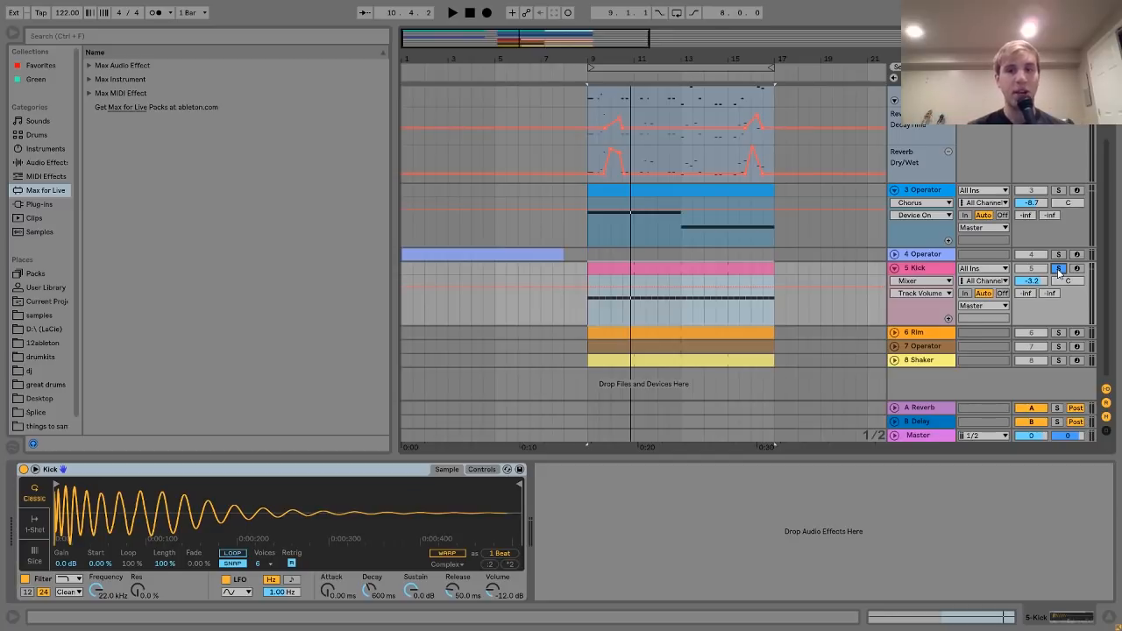
key(space)
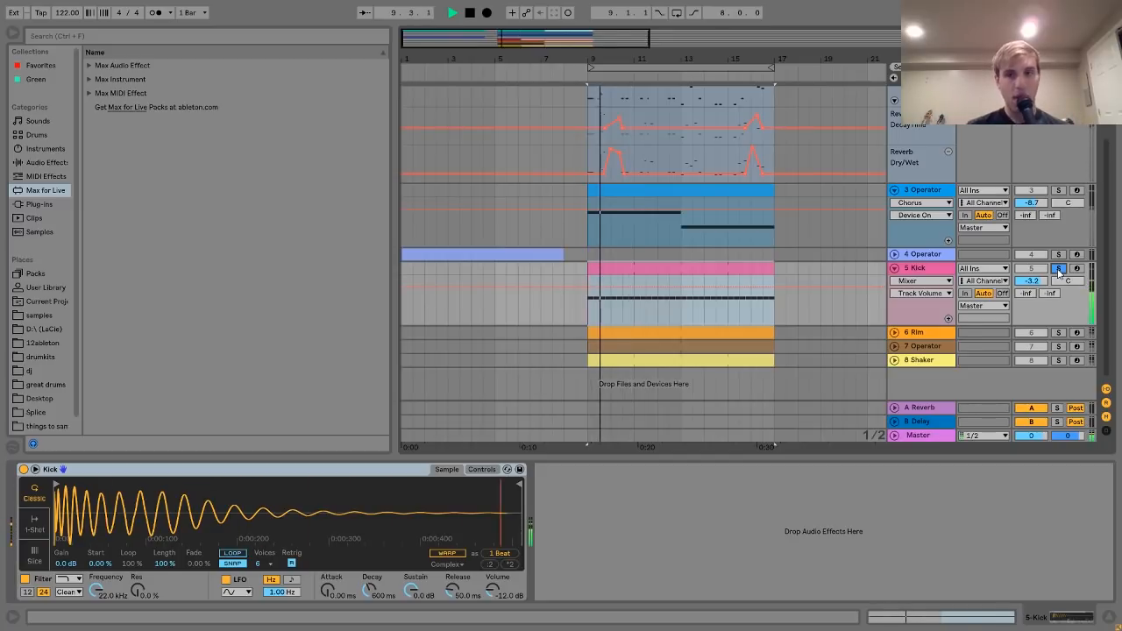
key(space)
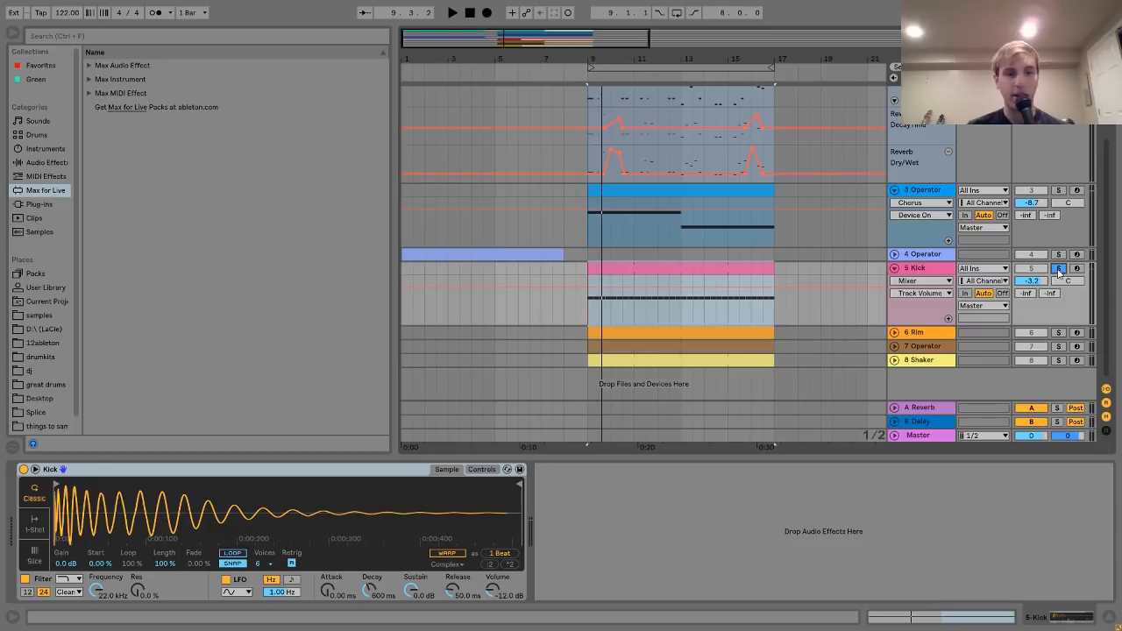
- Solo and unfold 6 Rim in place of the kick, then open its clip's notes full-window
click(918, 334)
click(1059, 333)
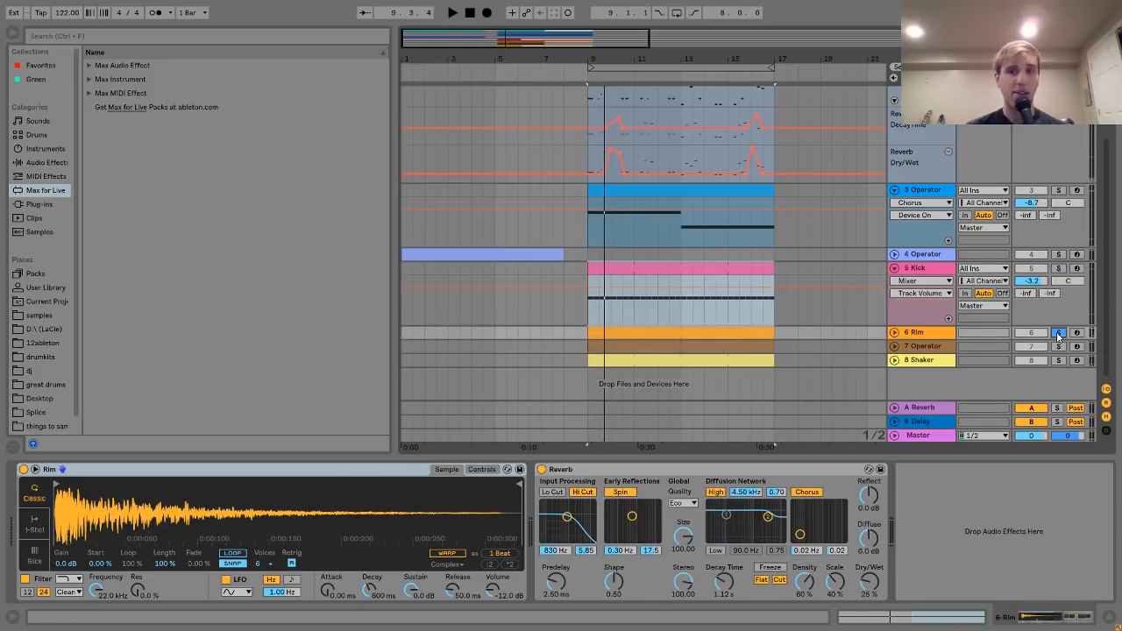
key(space)
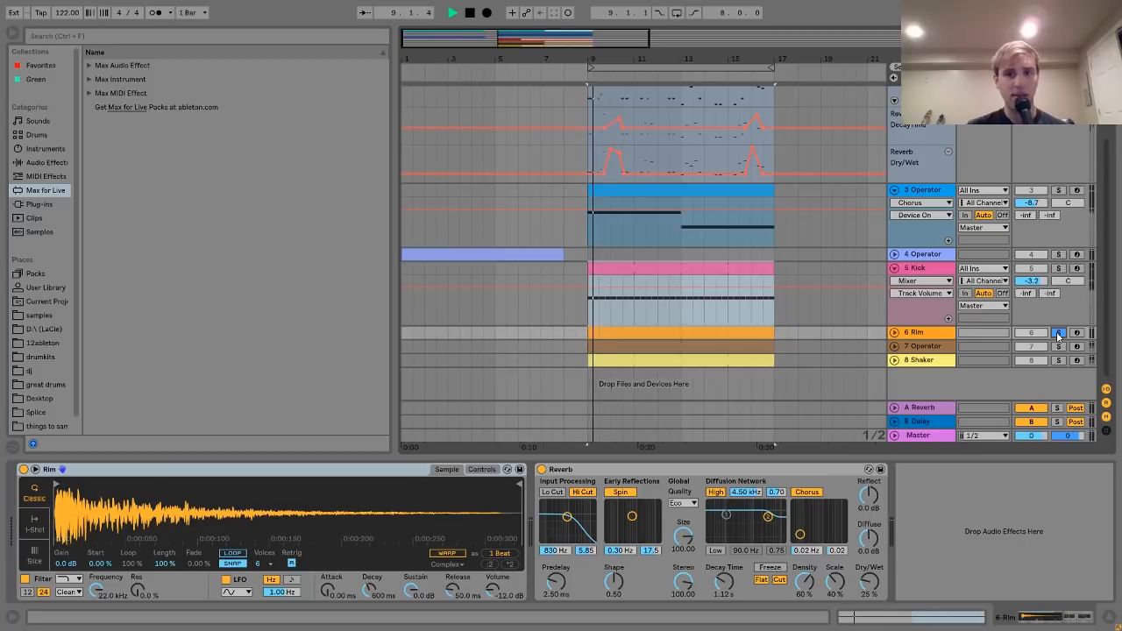
click(907, 334)
click(895, 334)
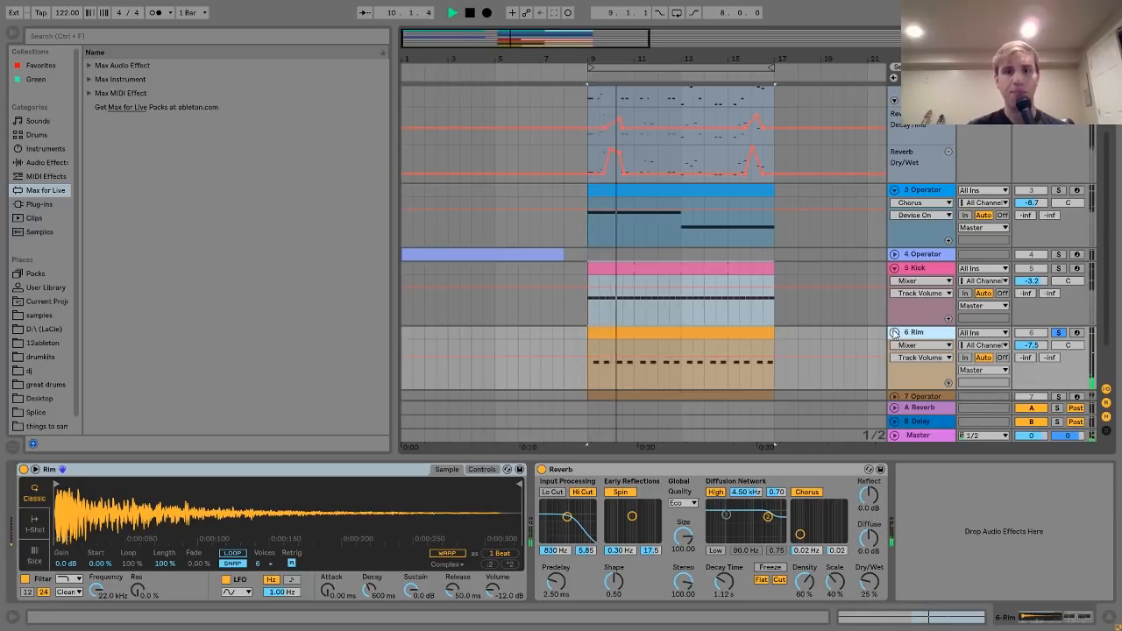
key(space)
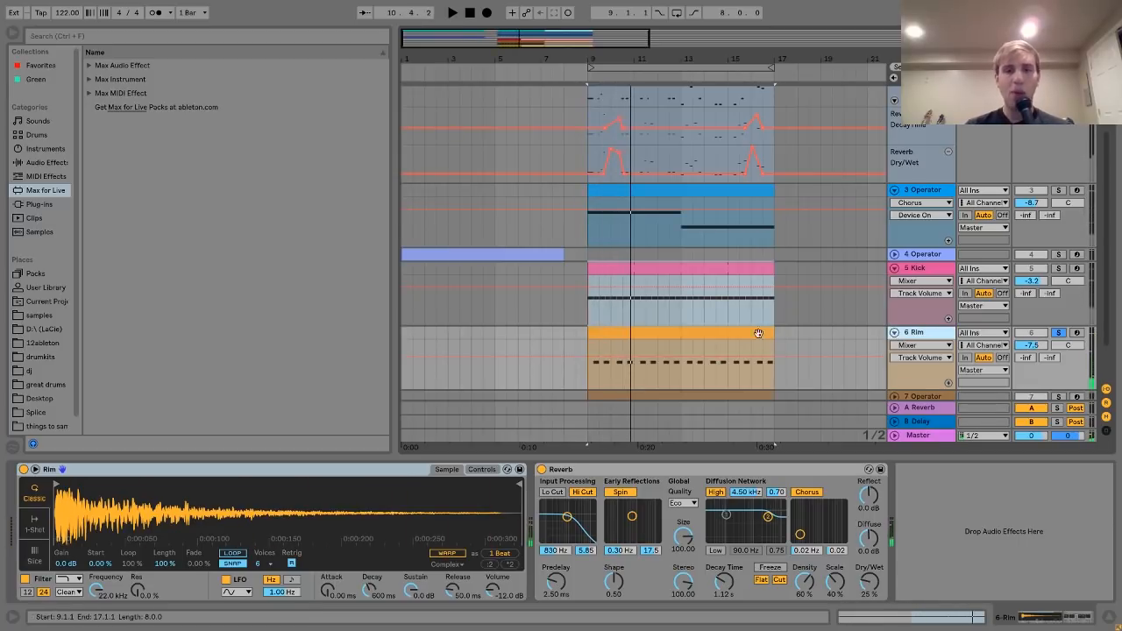
double_click(719, 334)
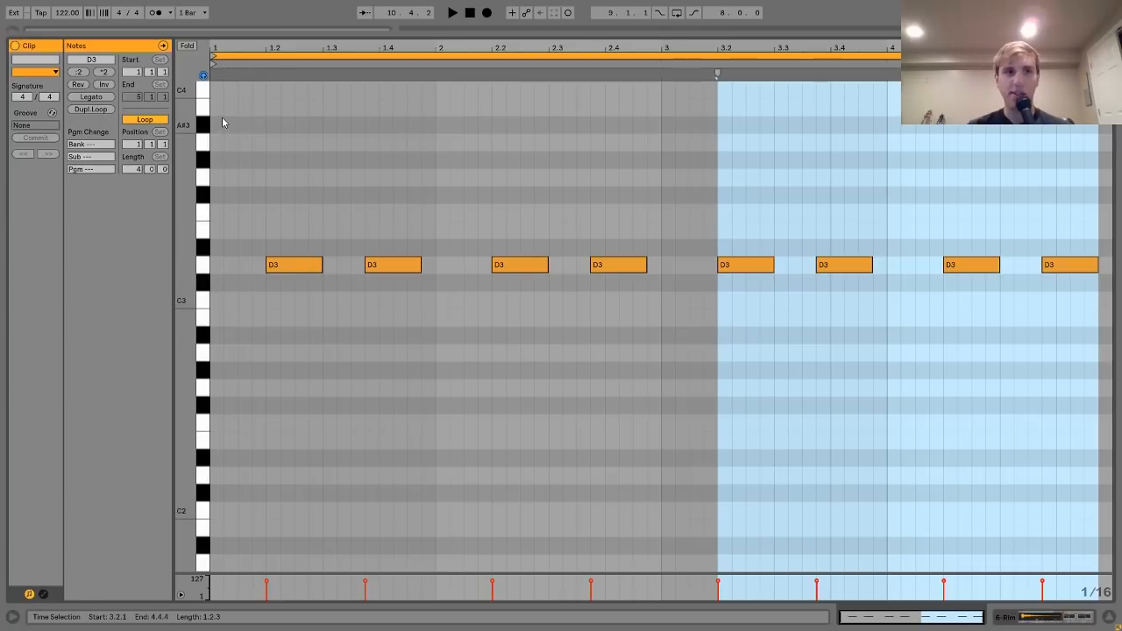
- Select a Rim D3 note, unsolo Rim in the arrangement, and reopen the clip's note editor
click(294, 263)
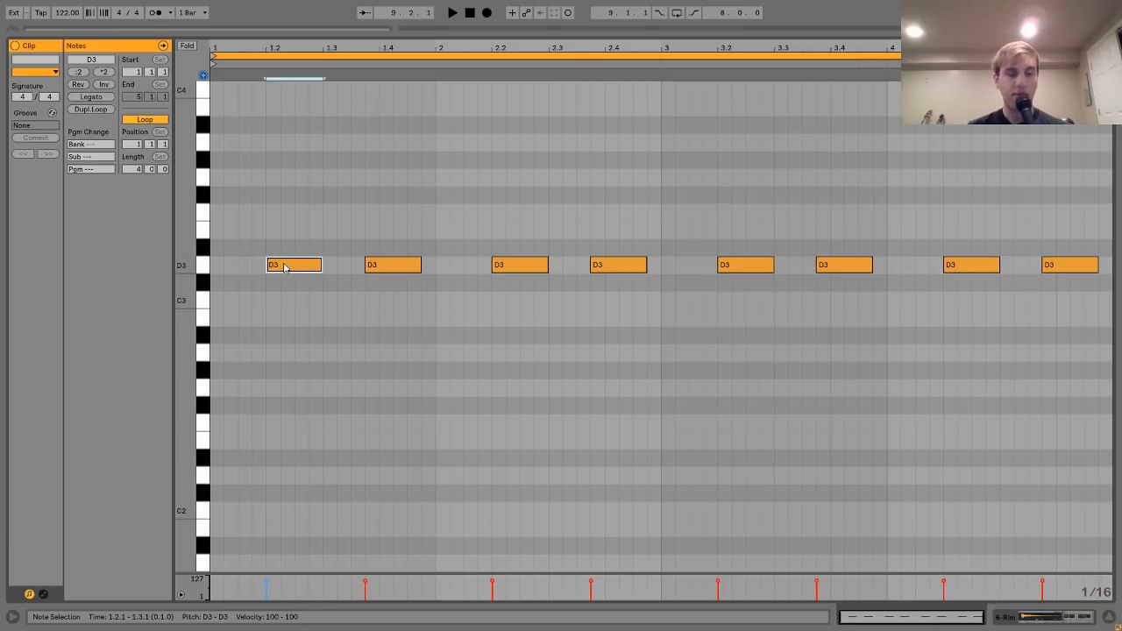
click(384, 270)
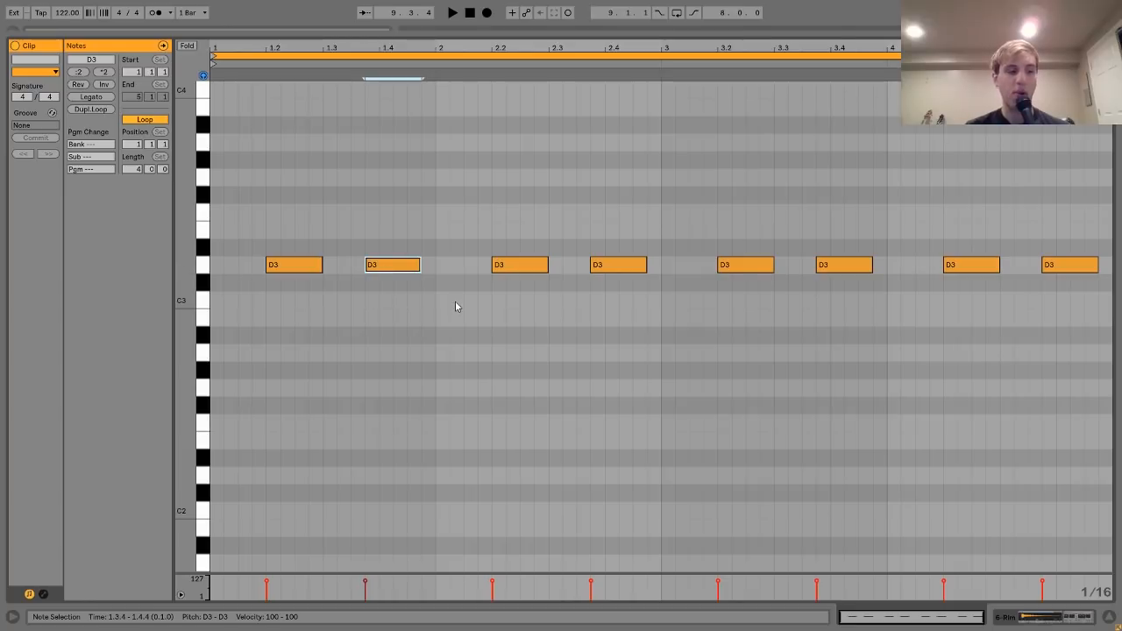
click(1047, 622)
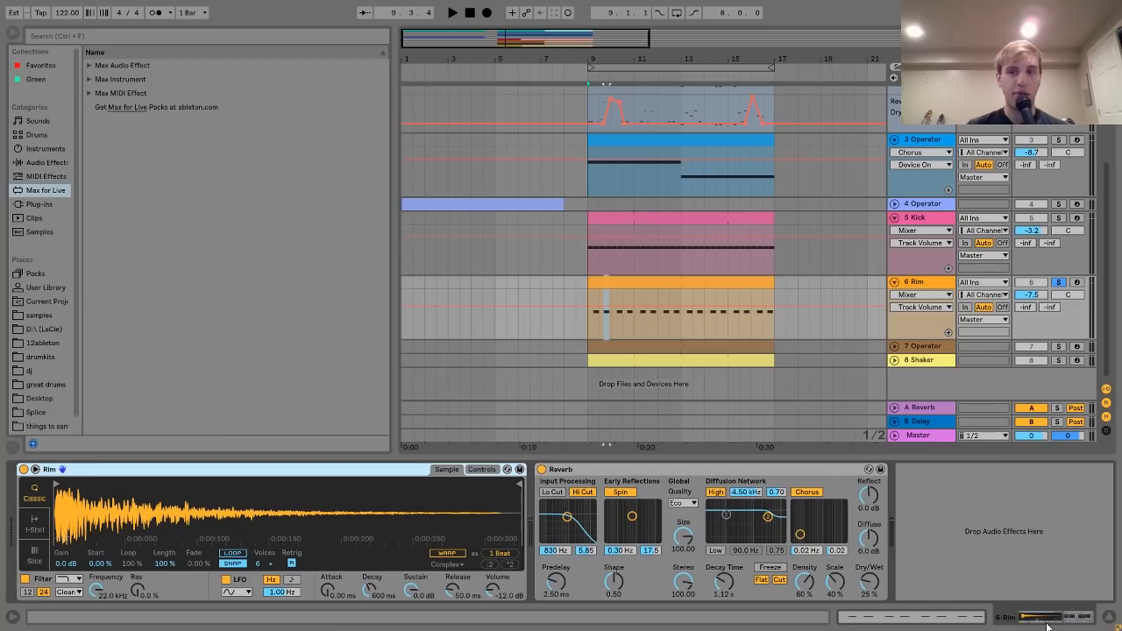
click(1061, 285)
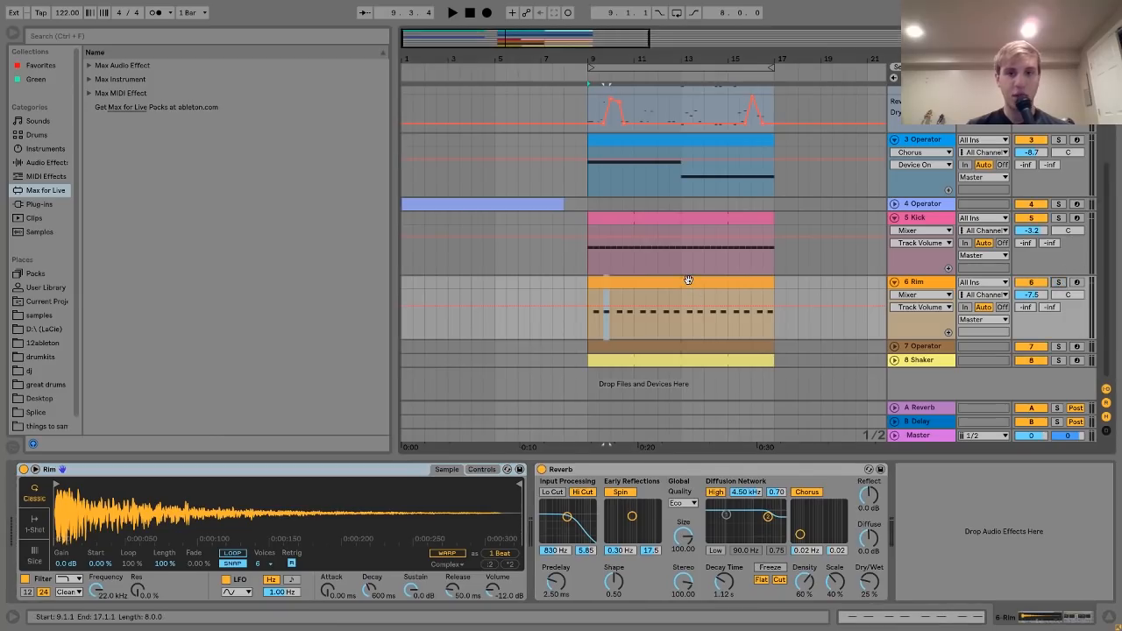
double_click(690, 280)
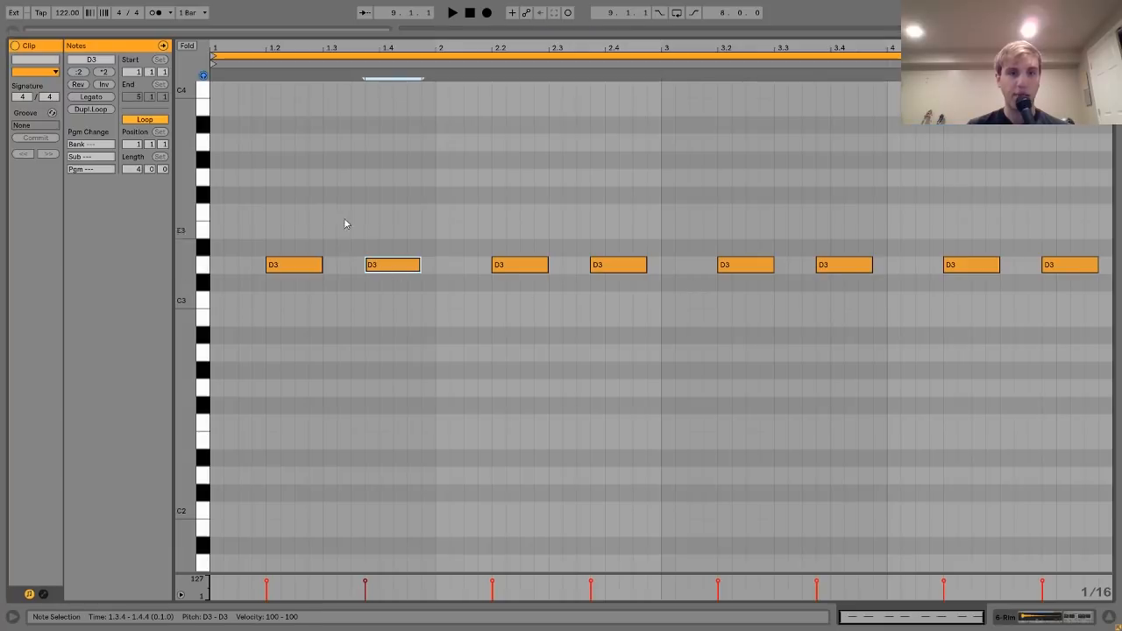
- Nudge the even-numbered D3 notes a sixteenth later, listen, shift them back, and return to the arrangement
drag(638, 170, 638, 331)
drag(851, 204, 837, 332)
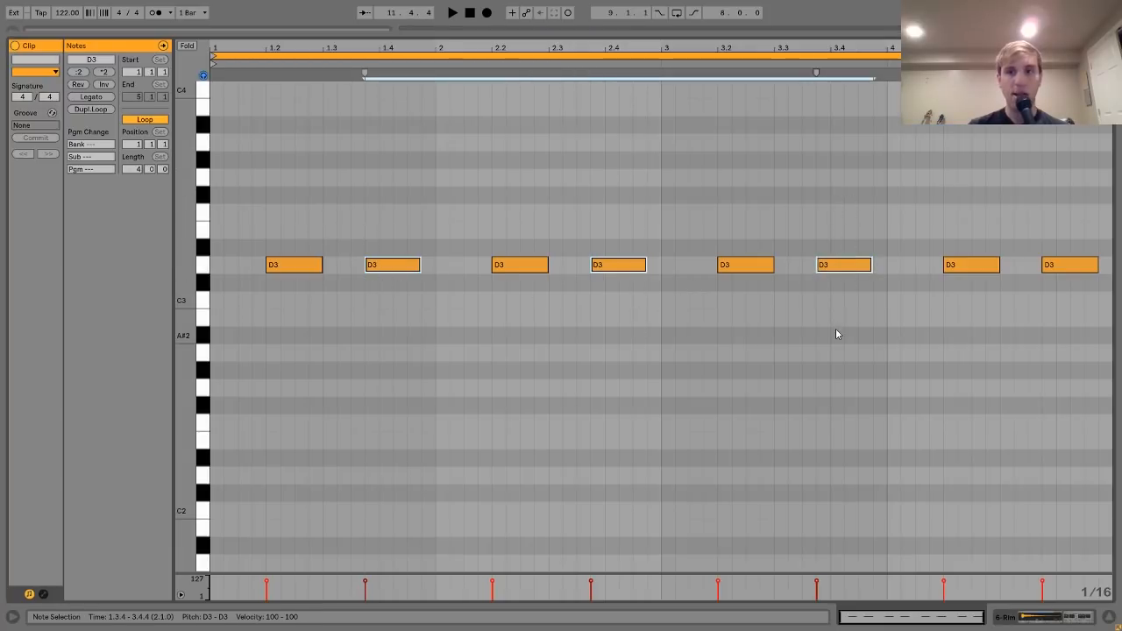
drag(1101, 344, 1077, 220)
key(Right)
key(space)
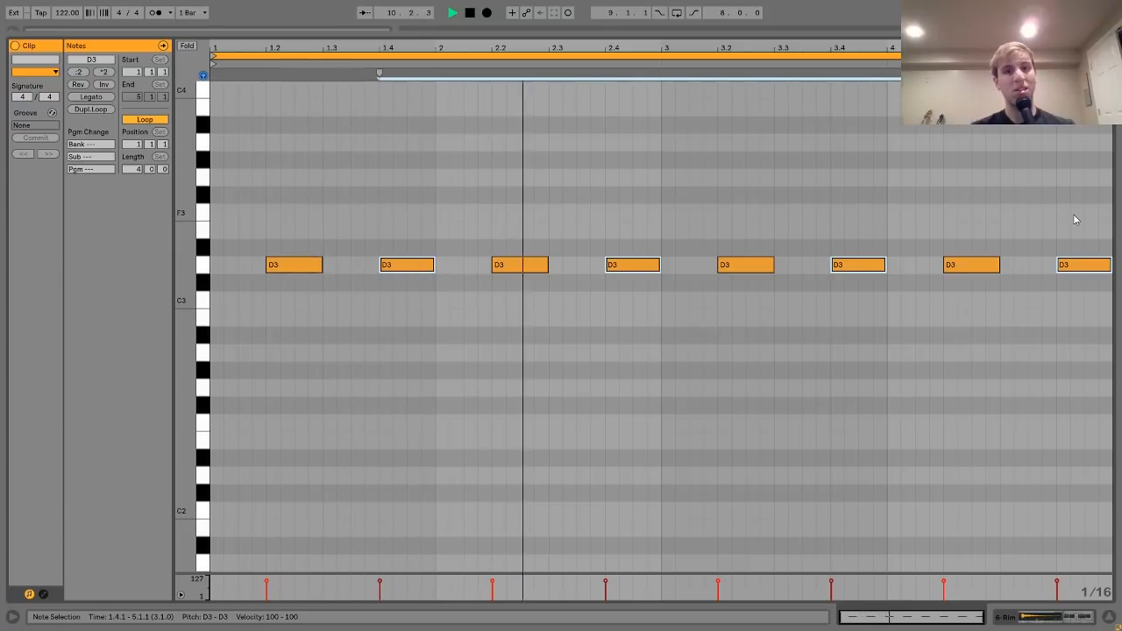
key(Left)
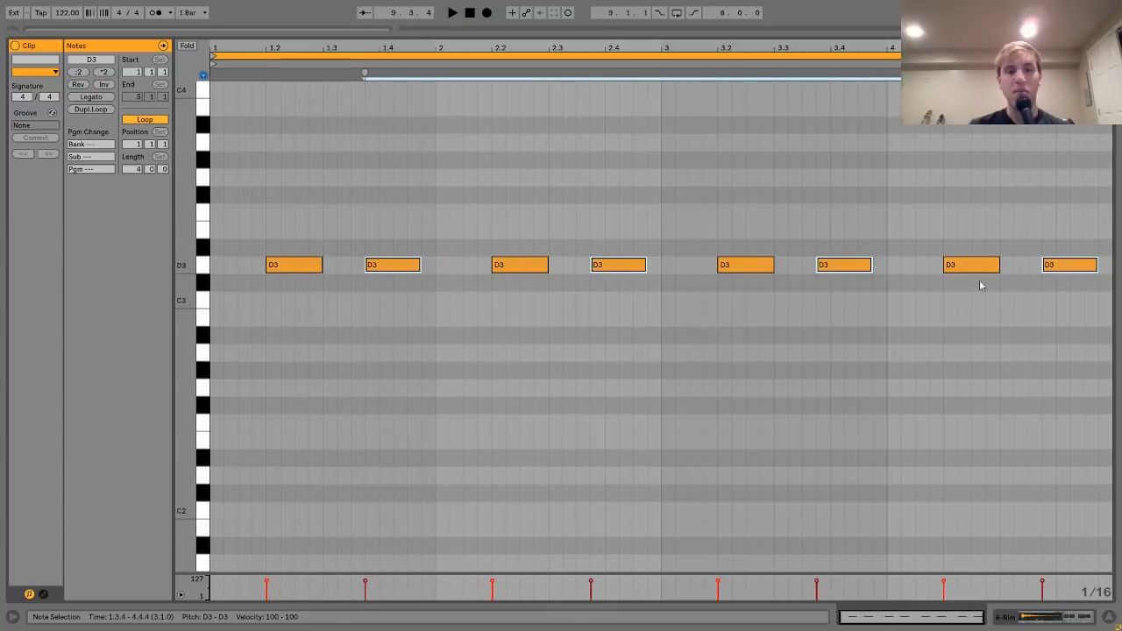
key(space)
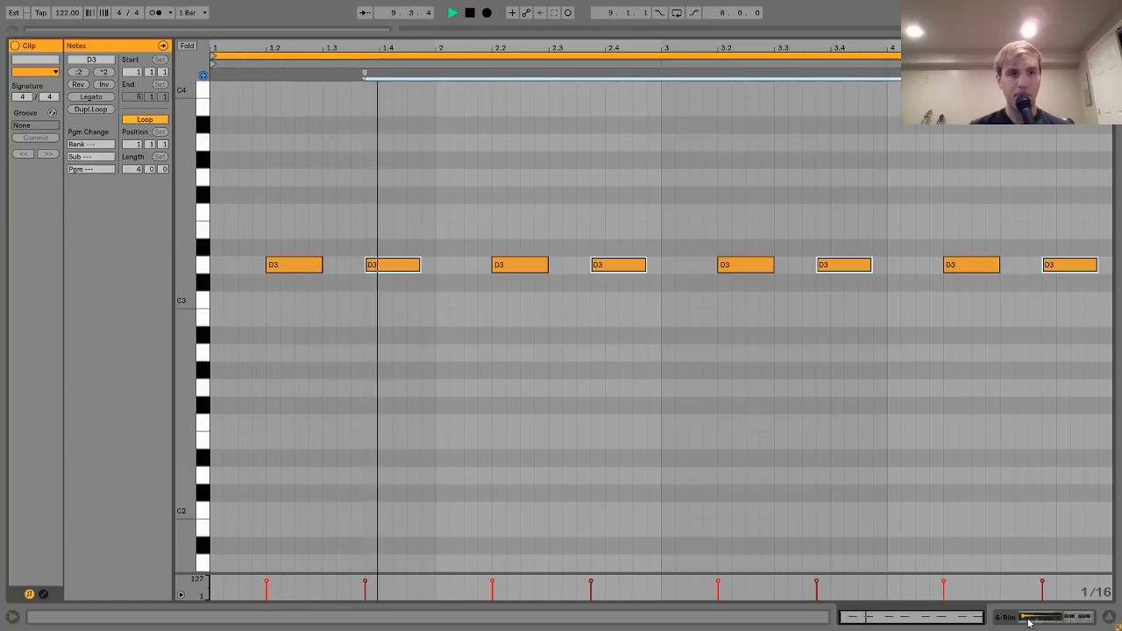
key(space)
click(1029, 621)
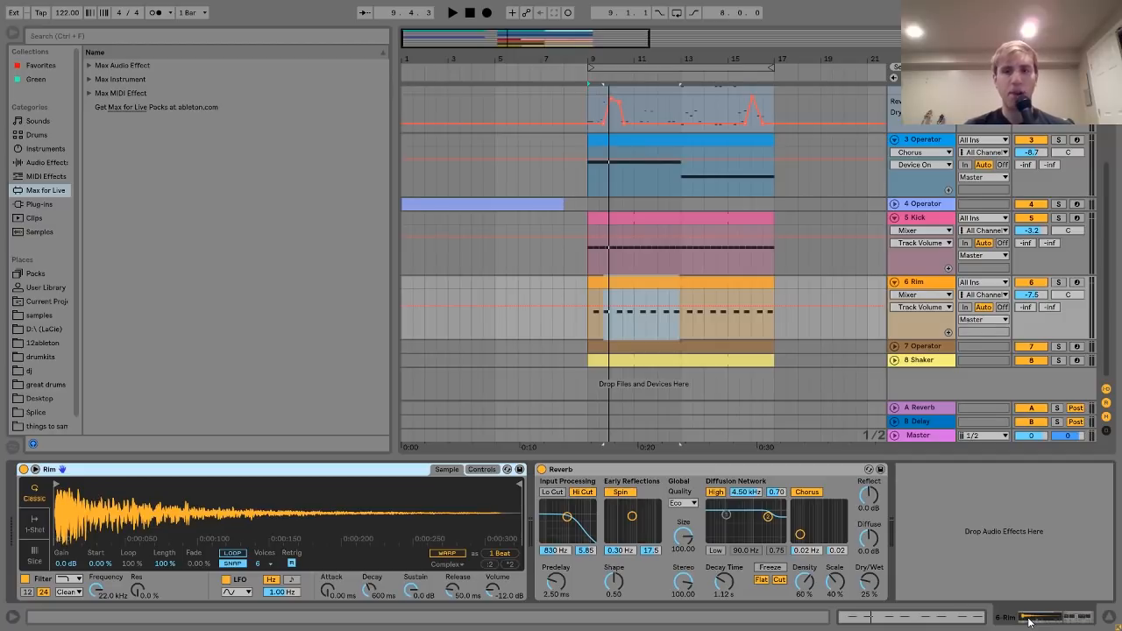
- Solo the 6 Rim track and play it alone from bar 9
key(space)
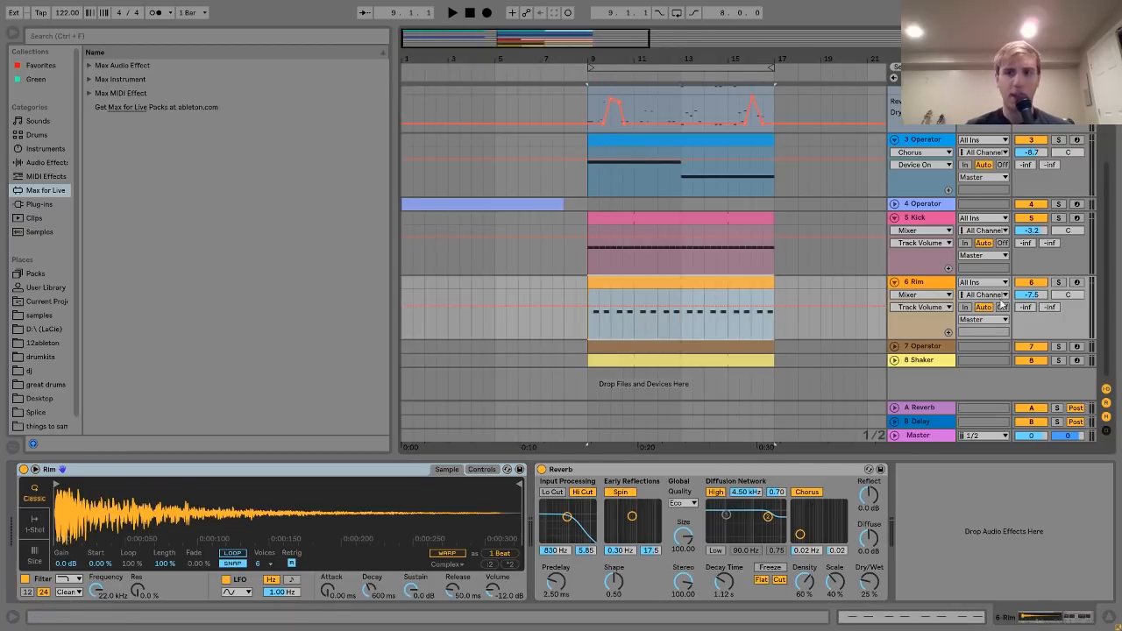
click(1060, 283)
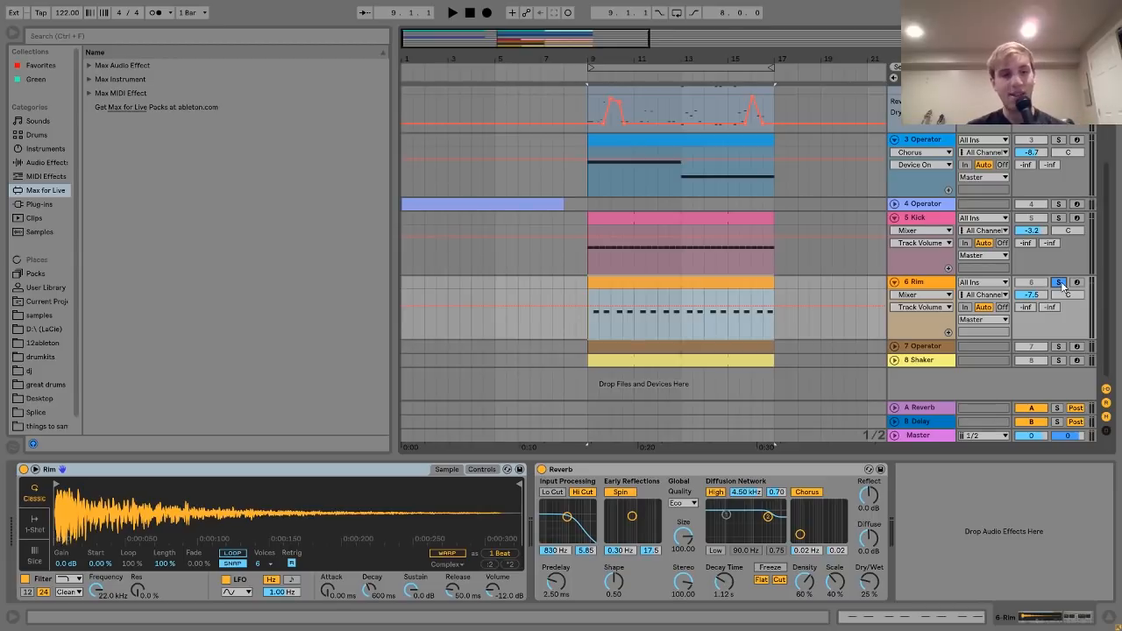
key(space)
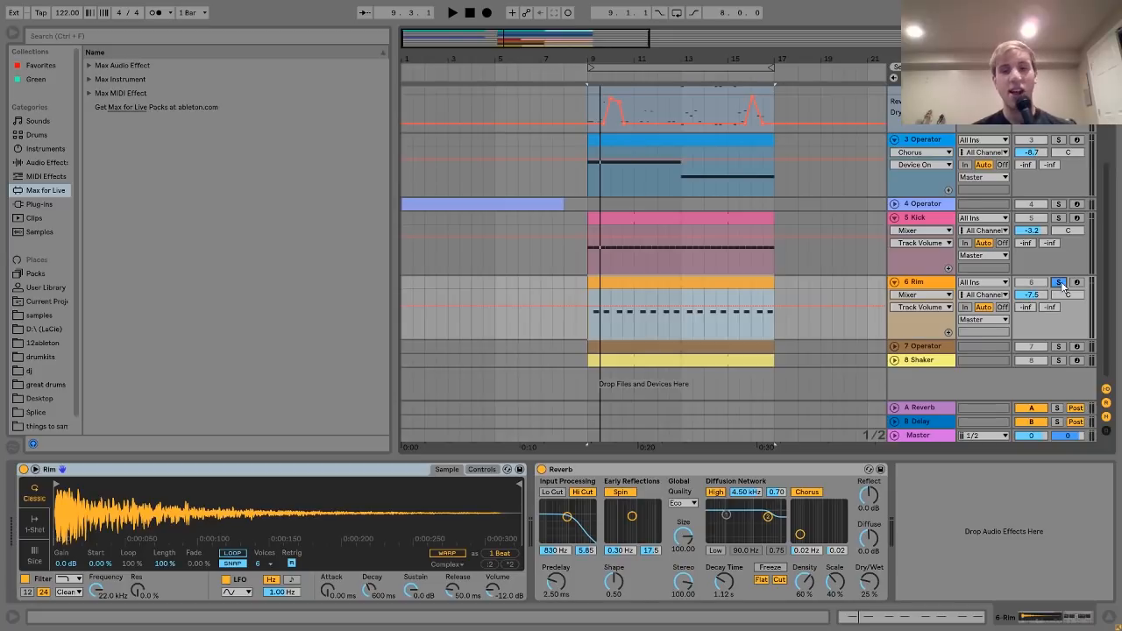
key(space)
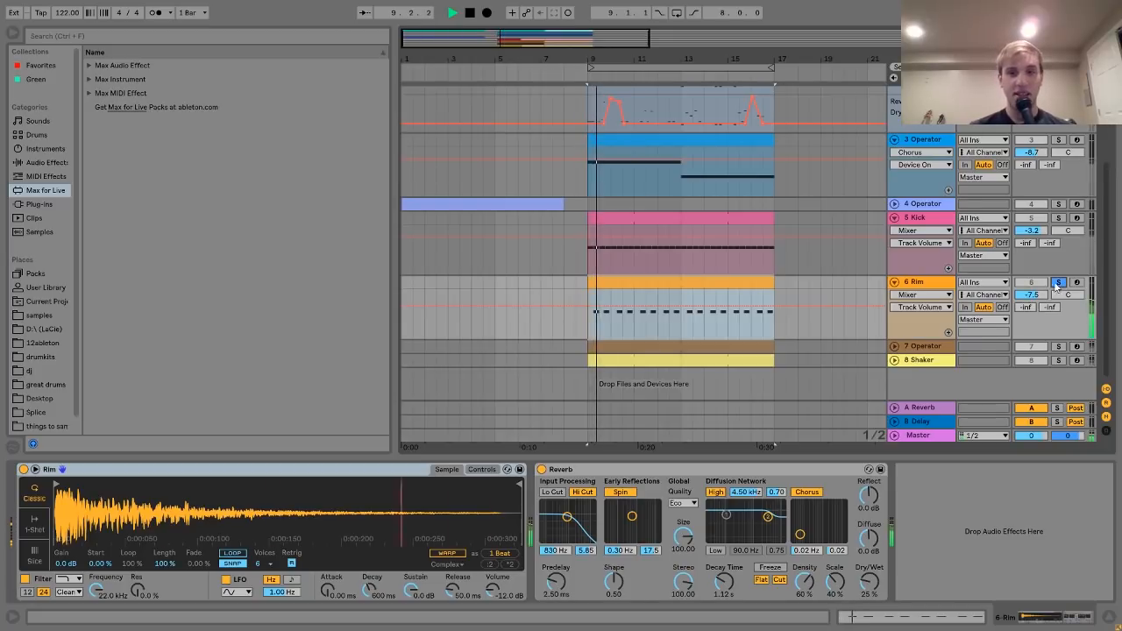
click(923, 281)
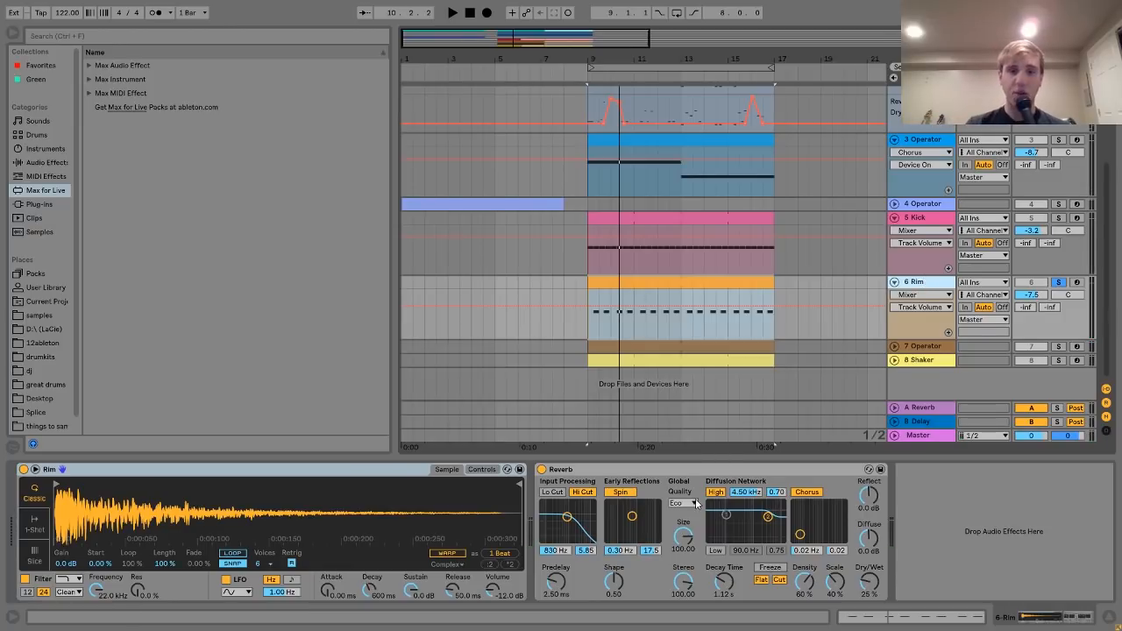
- Review the Rim clip's notes, listen to Rim's reverb, then show 7 Operator's synth device
double_click(699, 280)
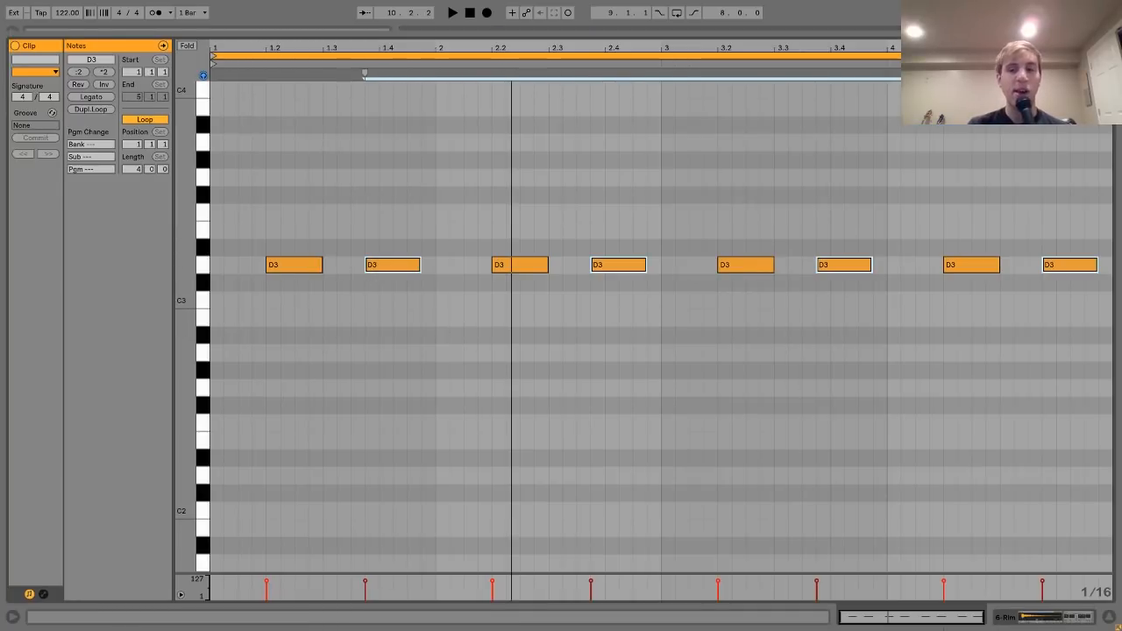
click(1032, 622)
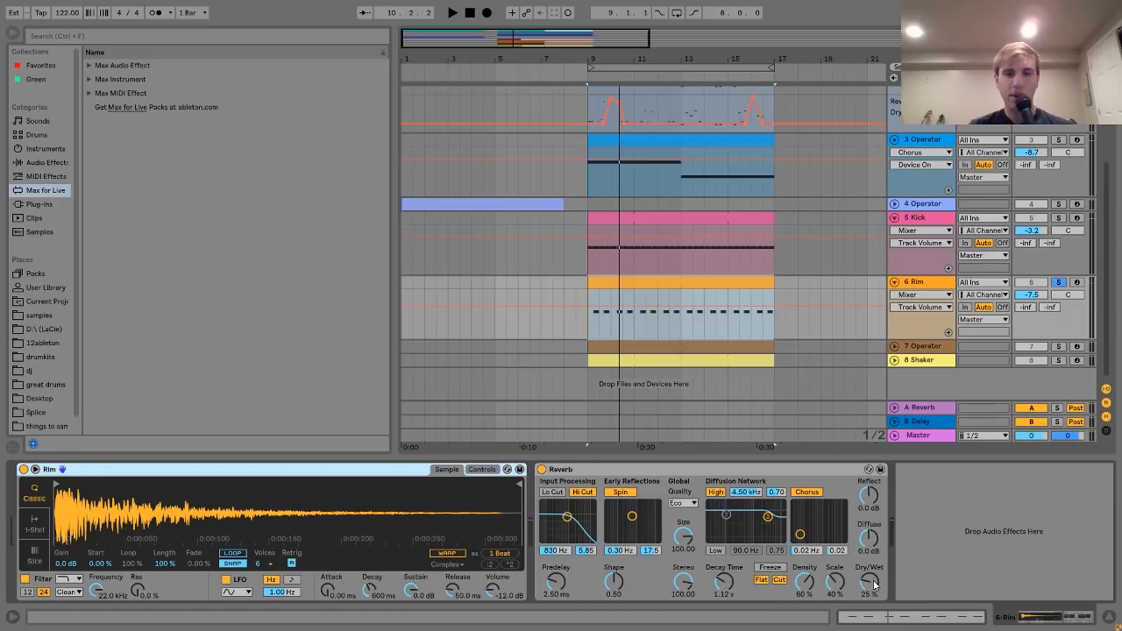
key(space)
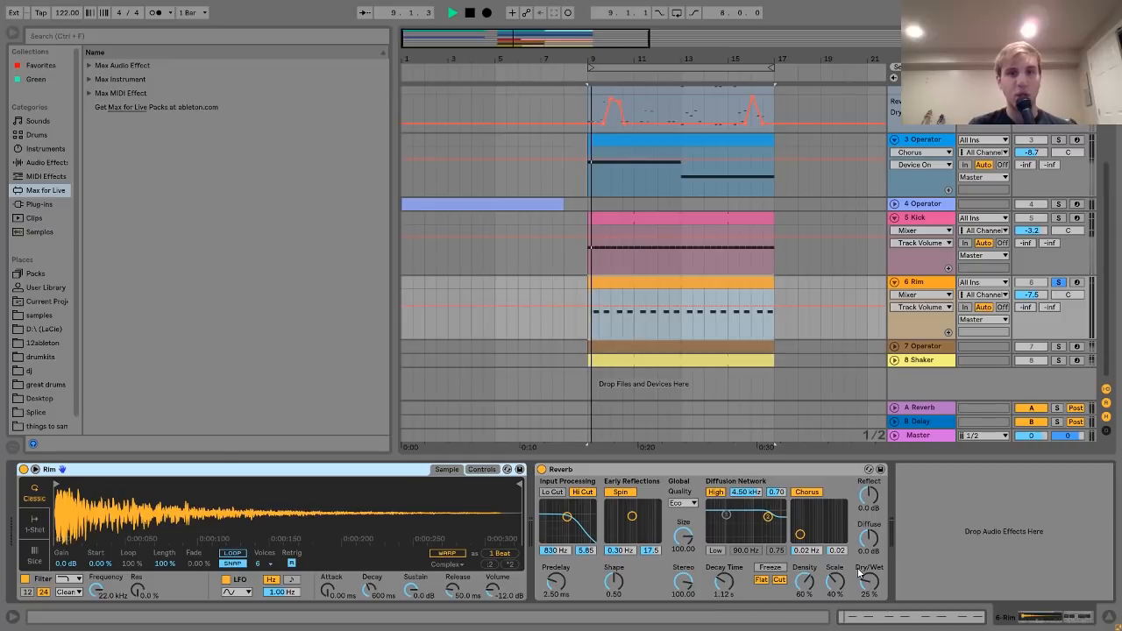
key(space)
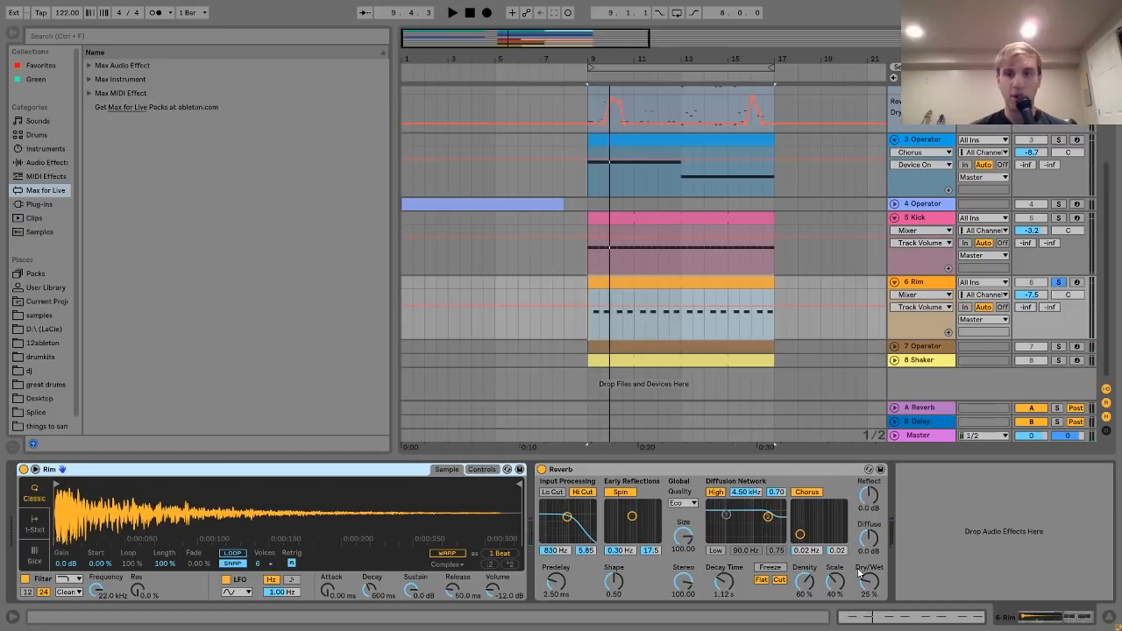
click(919, 347)
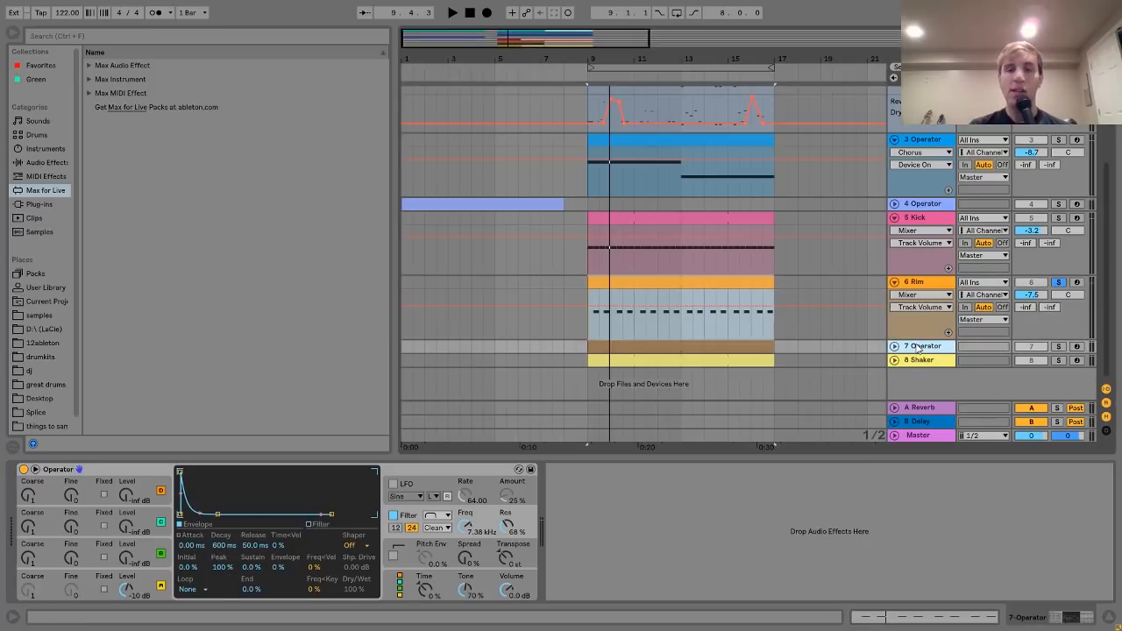
- Solo 7 Operator and 8 Shaker, bring up the Shaker's sample device, and audition them
click(1058, 348)
click(1057, 361)
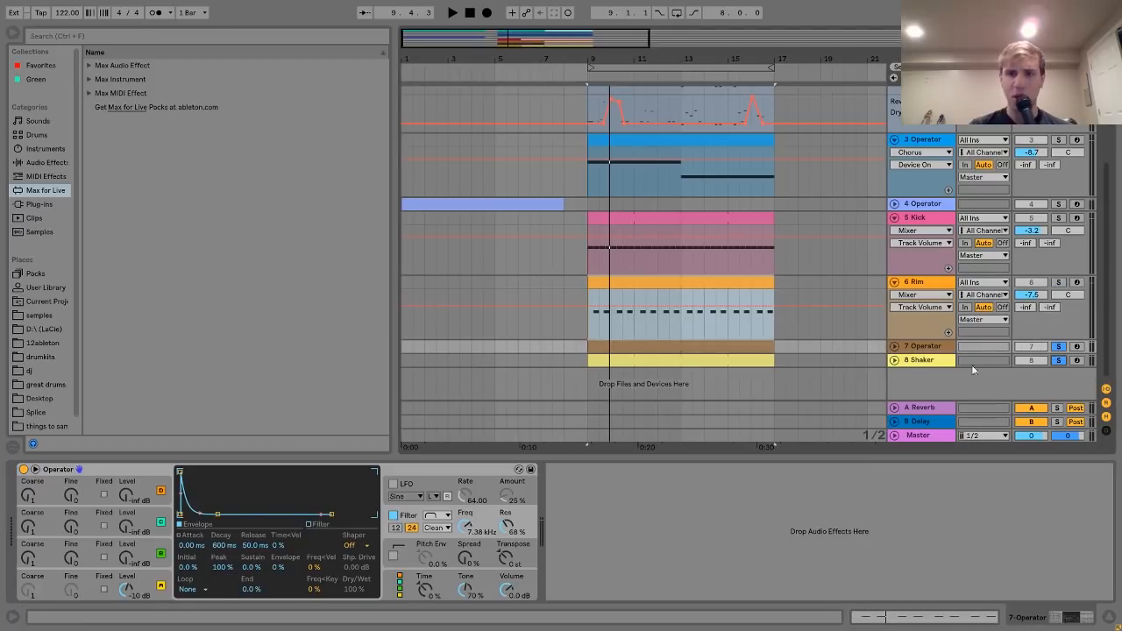
click(643, 360)
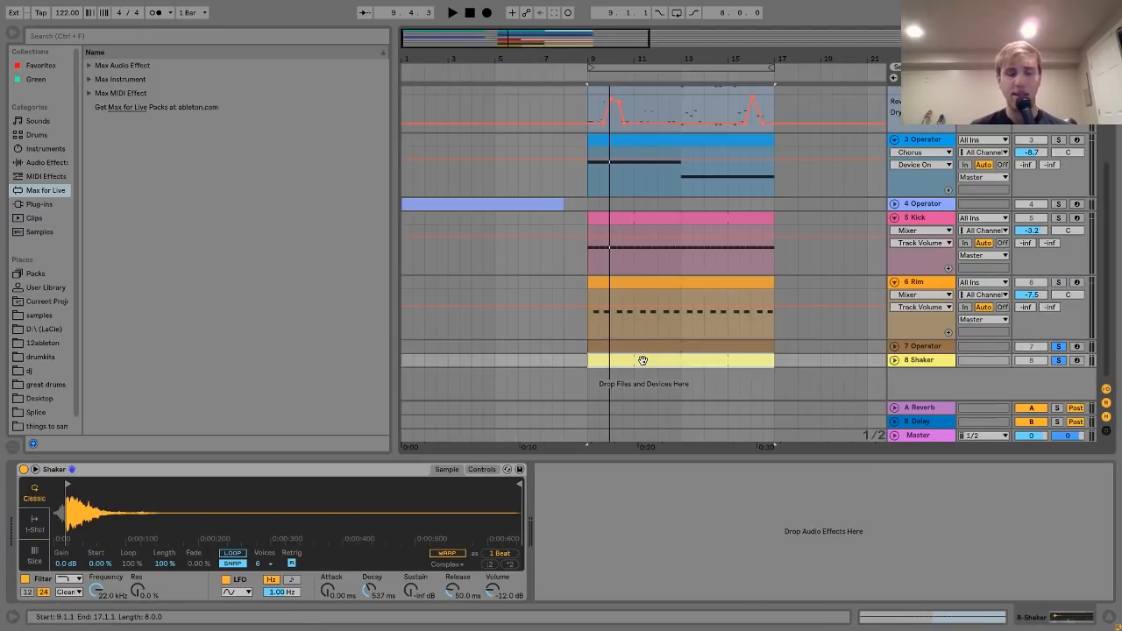
key(space)
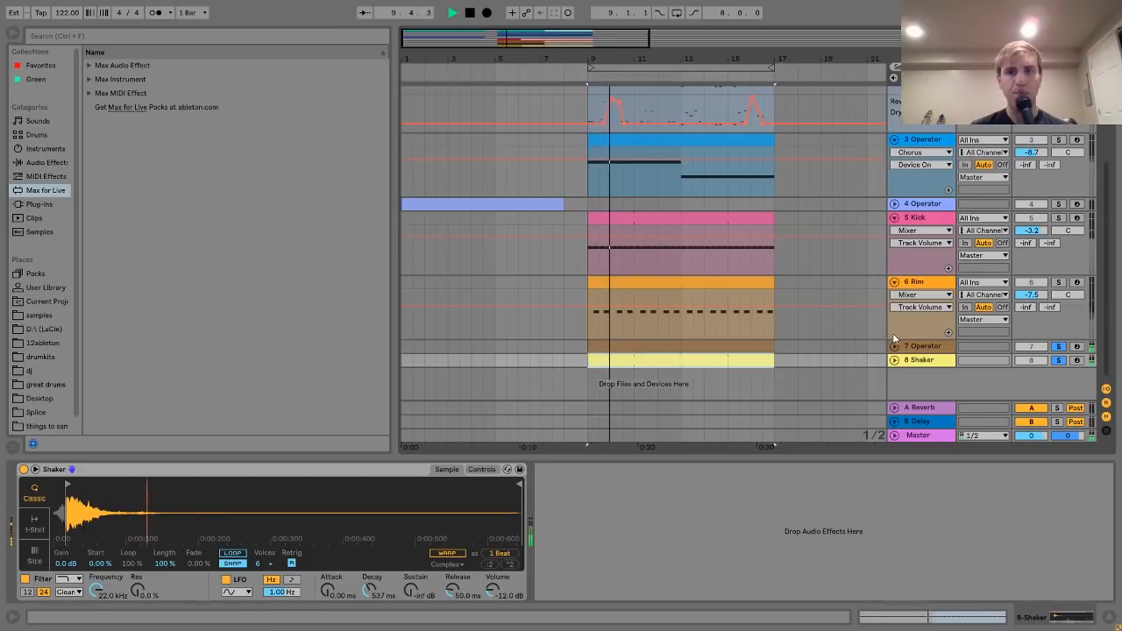
key(space)
- Leave only the Shaker soloed, restart playback, and open the Shaker sample's options menu
click(1058, 348)
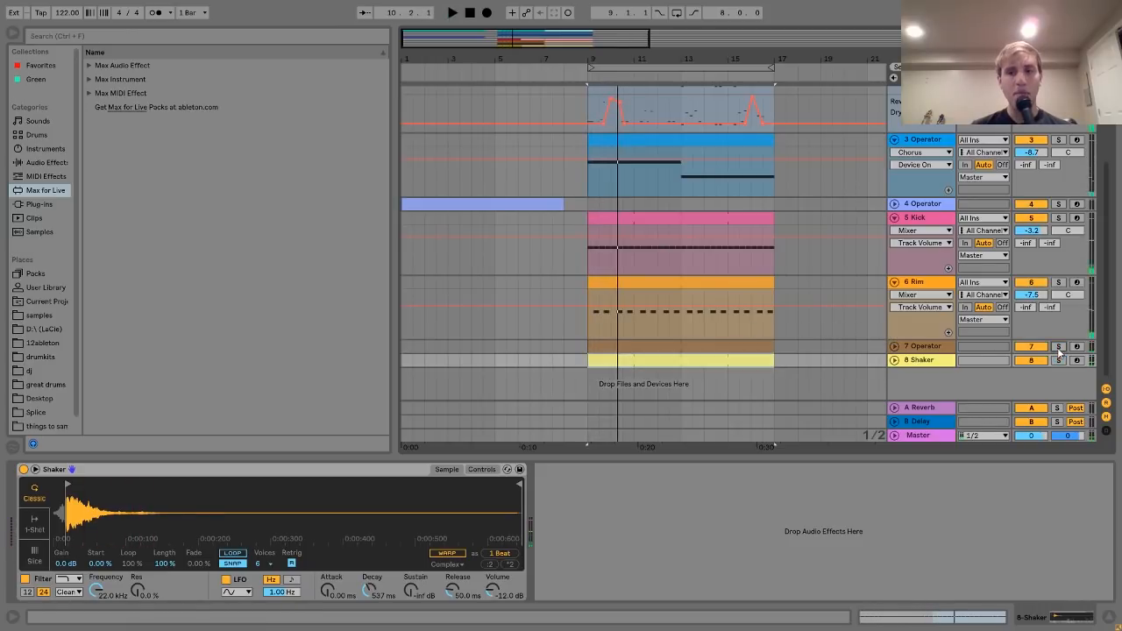
click(1059, 361)
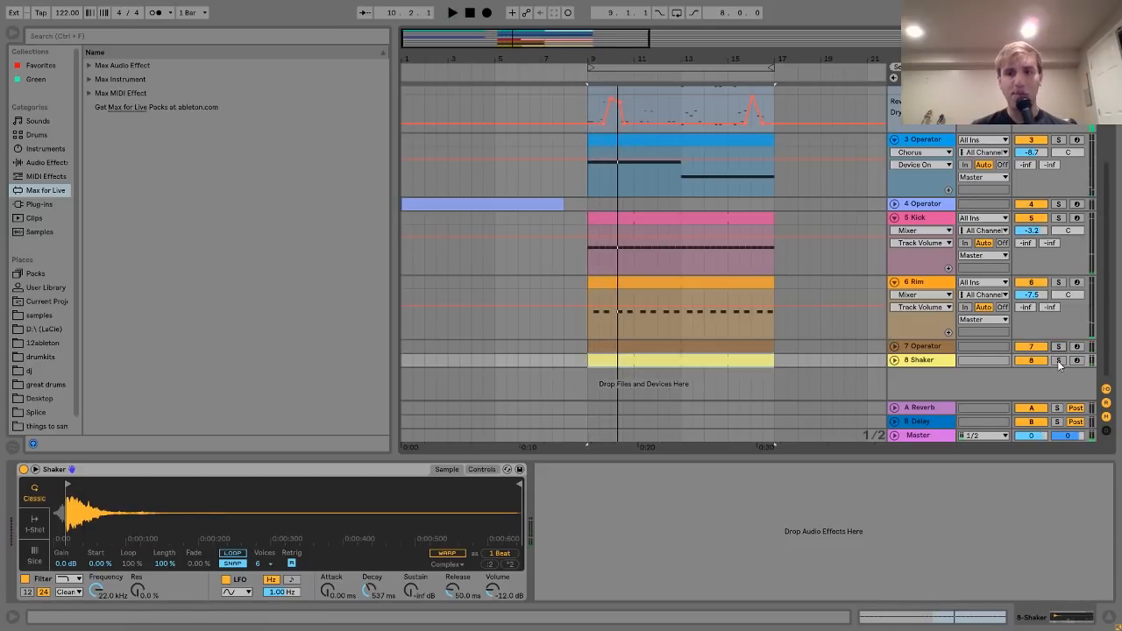
key(space)
right_click(402, 518)
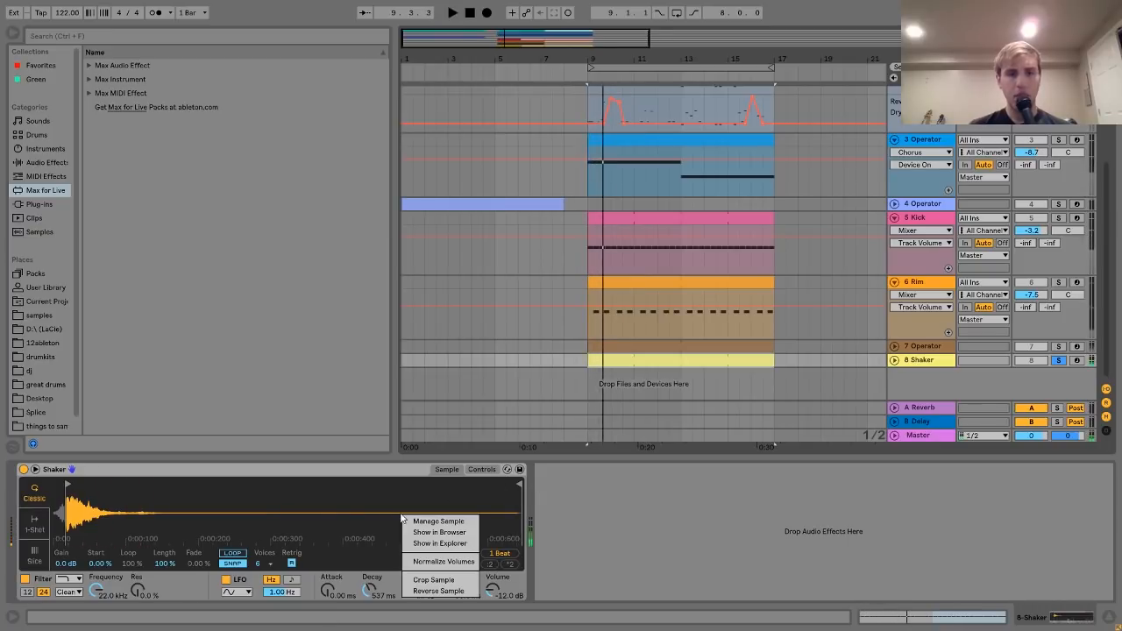
- Locate Shaker.wav in the browser, zoom into its waveform, and move the sample start point while listening
click(440, 532)
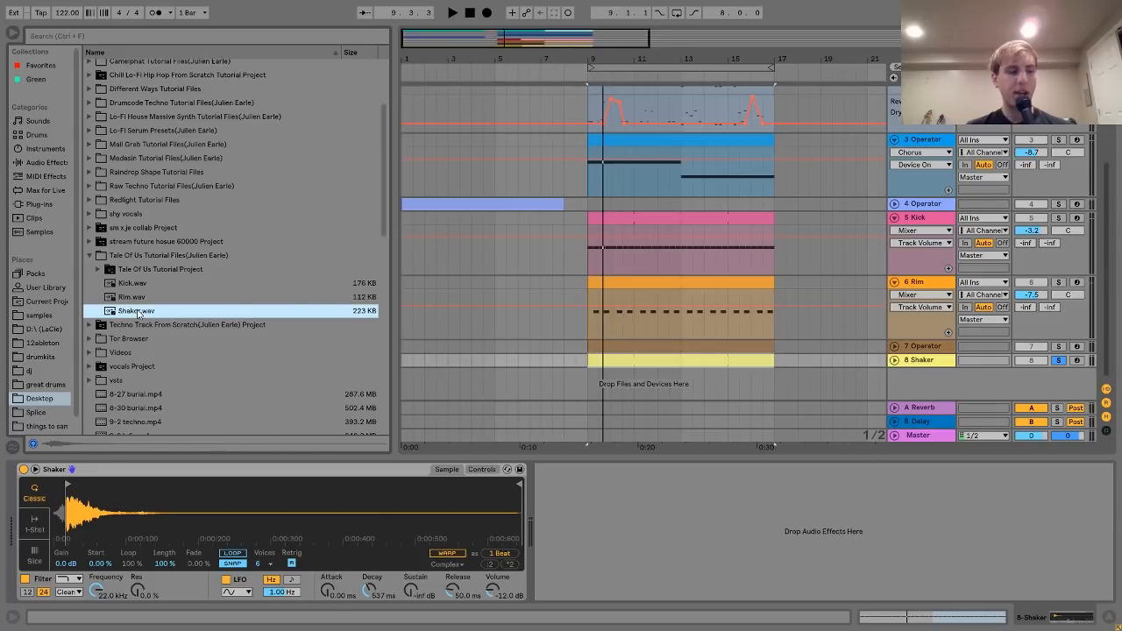
key(space)
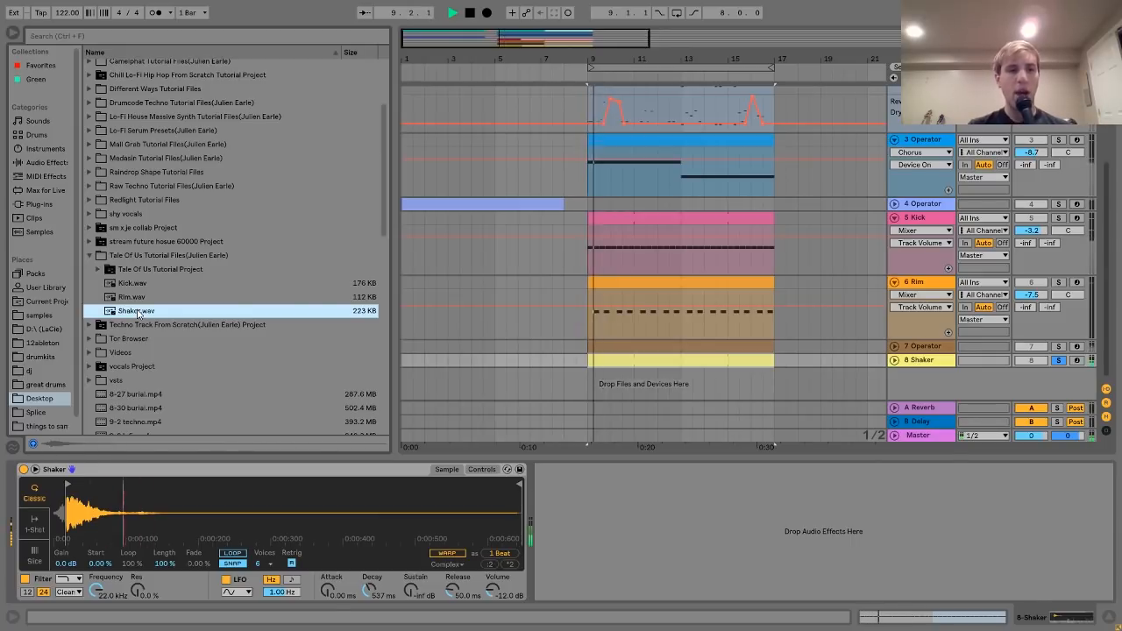
key(space)
mouse_move(76, 510)
mouse_down()
mouse_move(77, 587)
mouse_move(201, 557)
mouse_move(191, 512)
mouse_up()
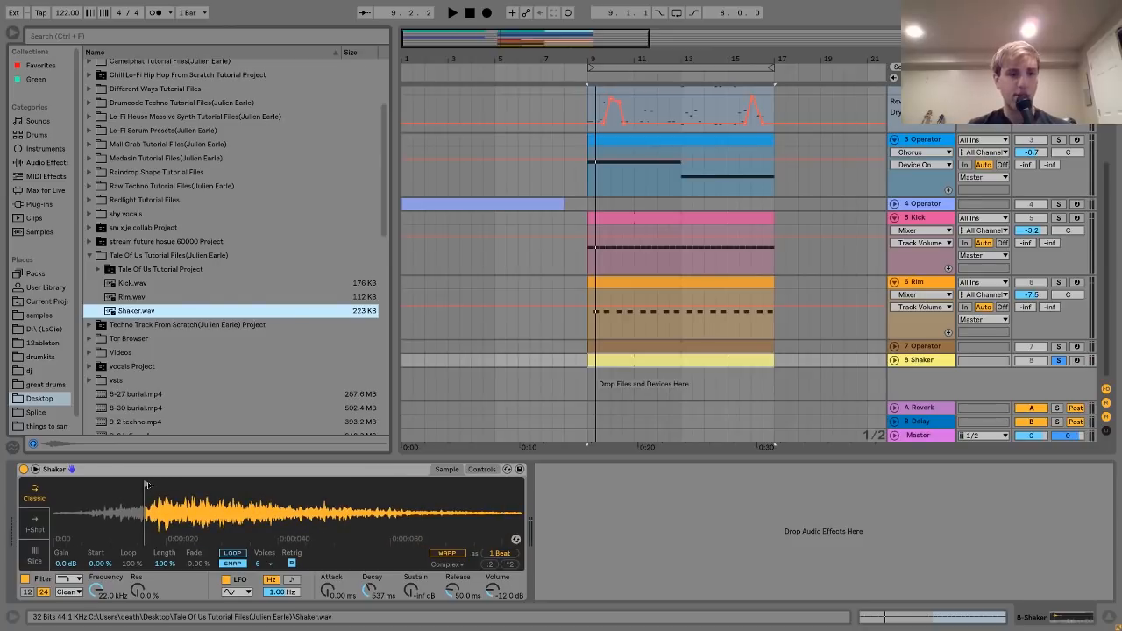
key(space)
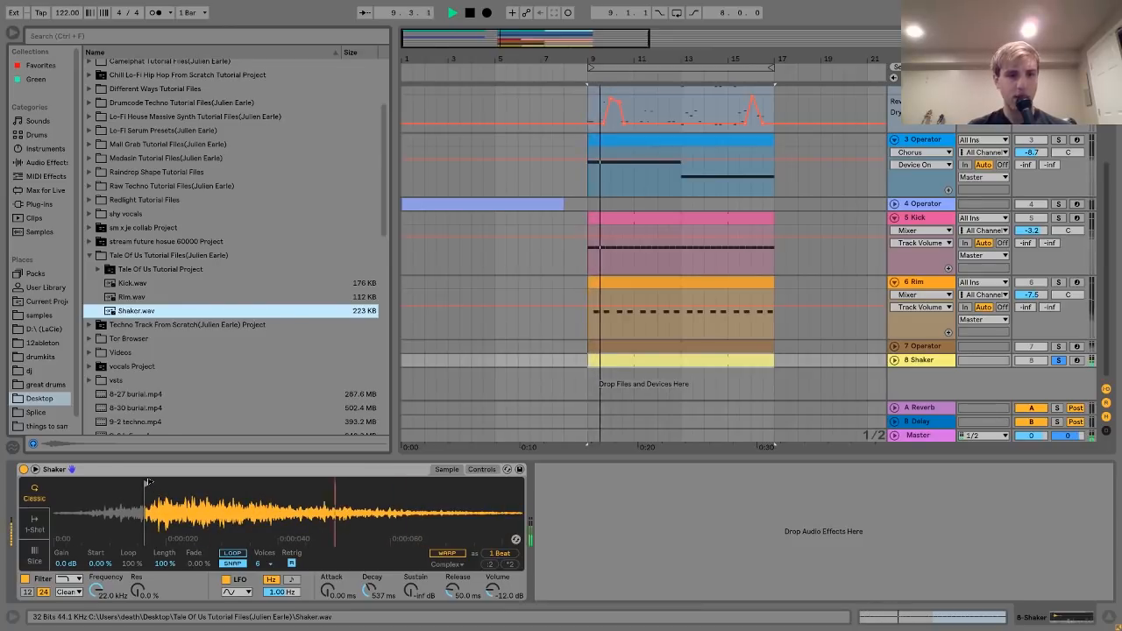
mouse_move(147, 483)
mouse_down()
mouse_move(56, 473)
mouse_move(94, 464)
mouse_move(172, 472)
mouse_move(161, 474)
mouse_up()
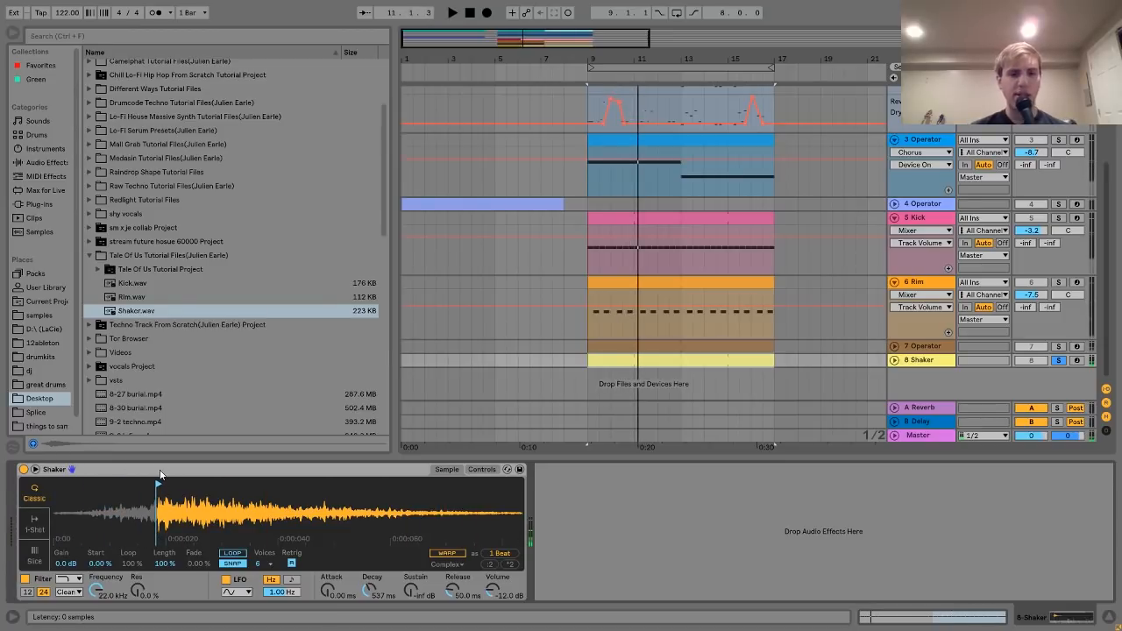
- Raise the Shaker's sustain to 0.0 dB and back to -inf dB, then show 7 Operator's instrument
click(482, 470)
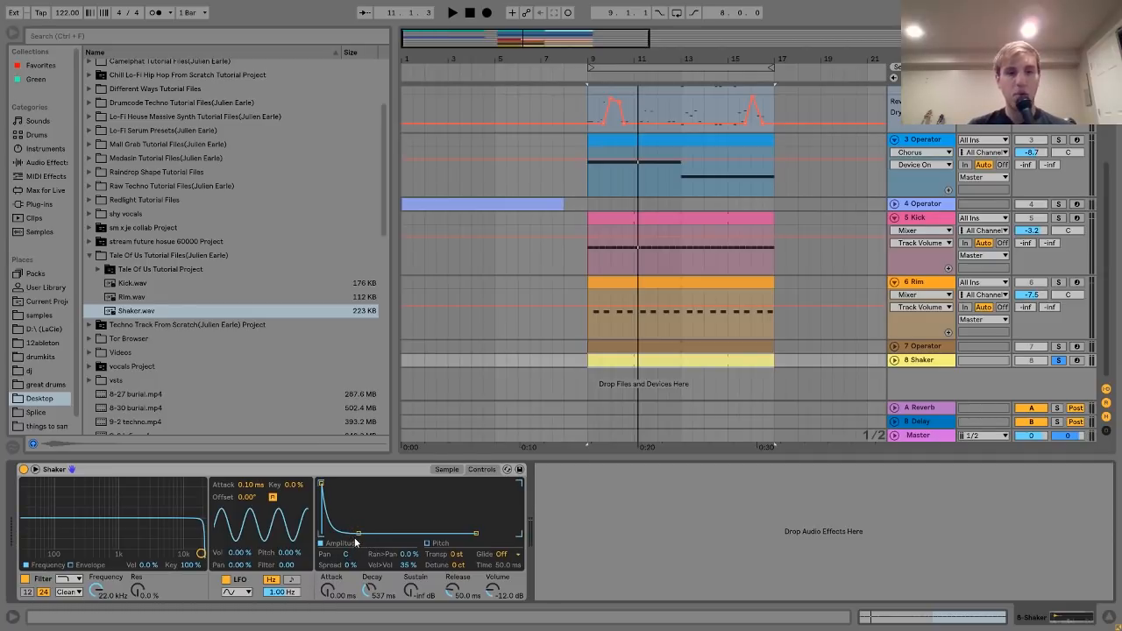
key(space)
drag(412, 595, 412, 544)
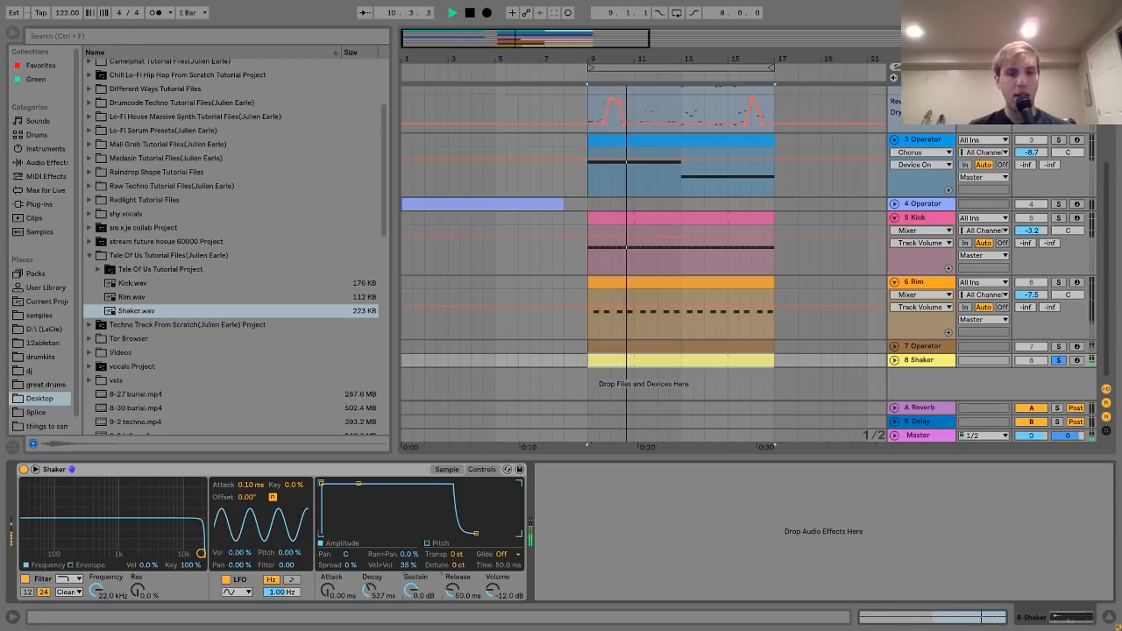
drag(413, 597, 412, 614)
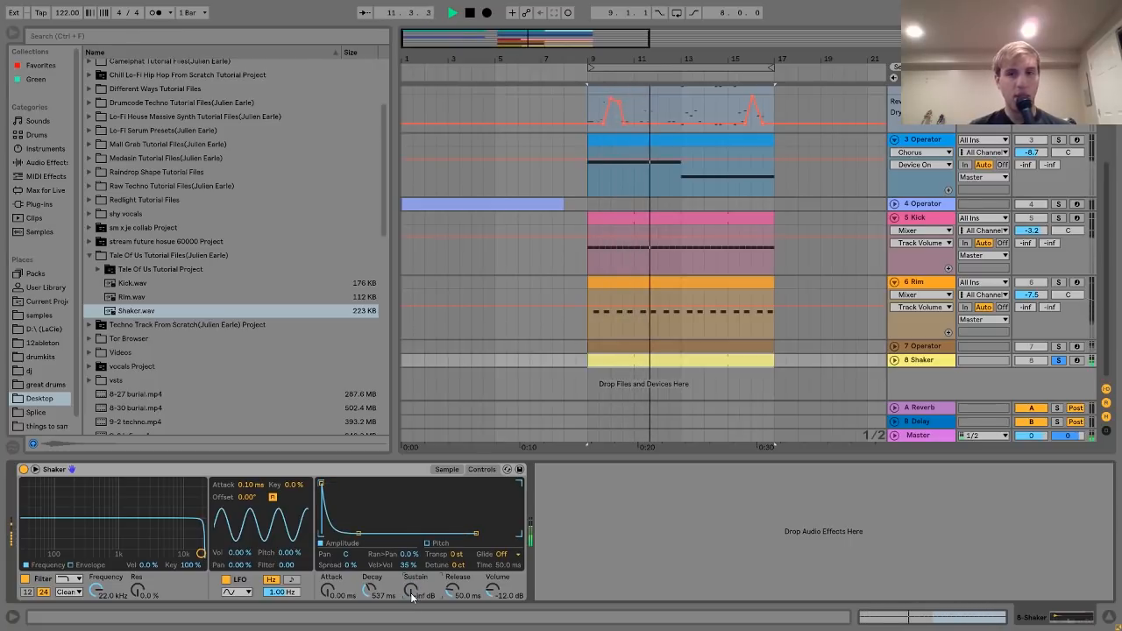
key(space)
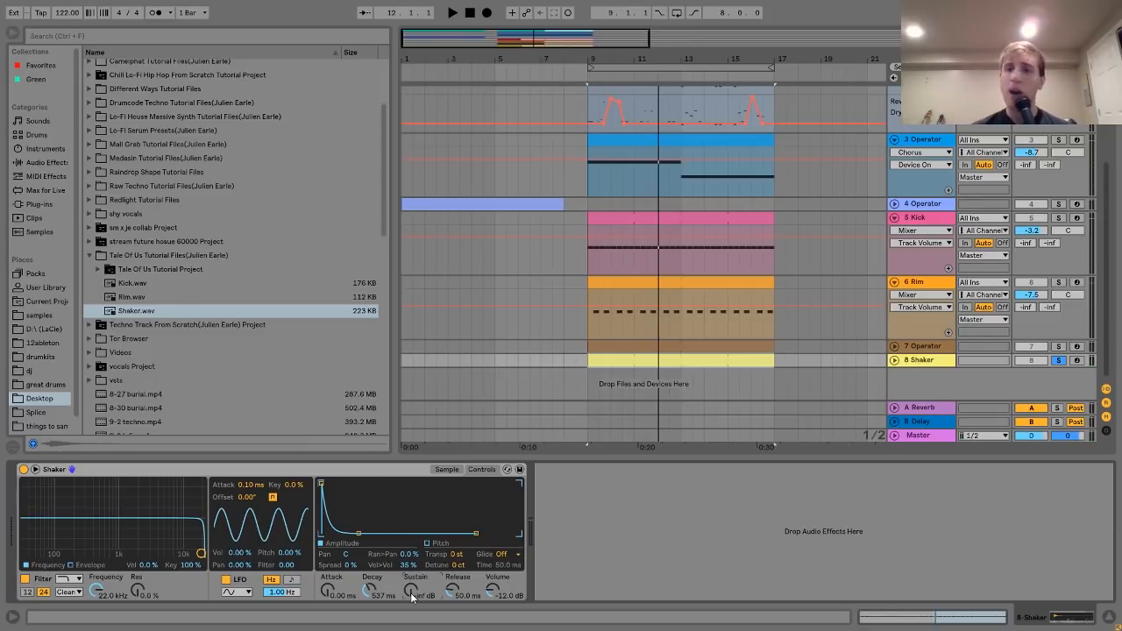
click(924, 346)
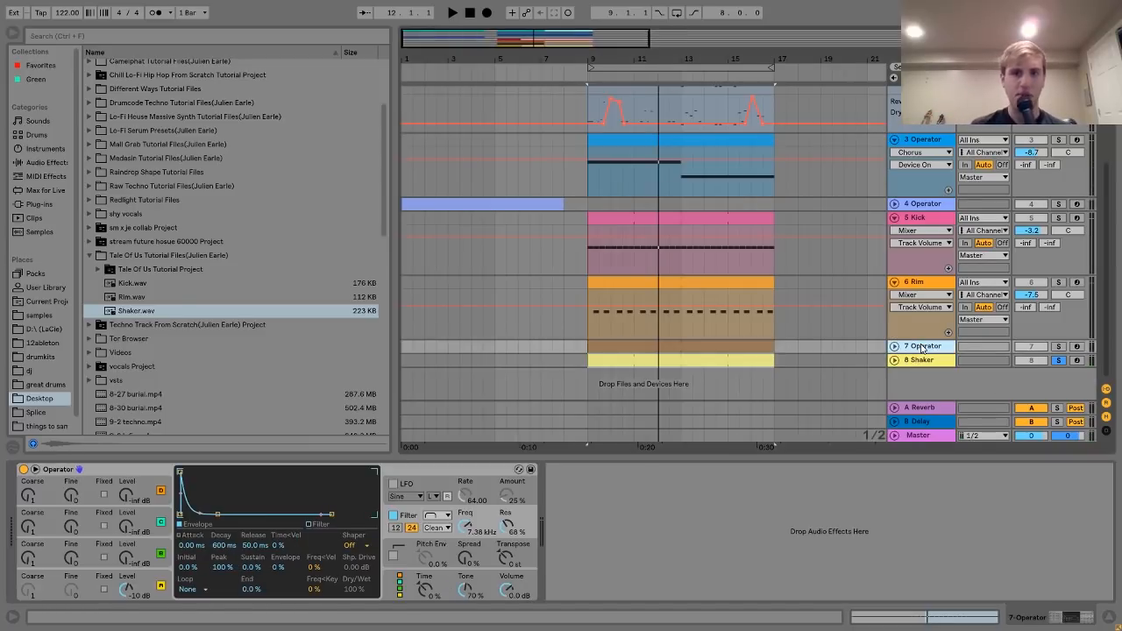
- Zoom out on the Shaker sampler's waveform to view the whole sample during playback
click(924, 361)
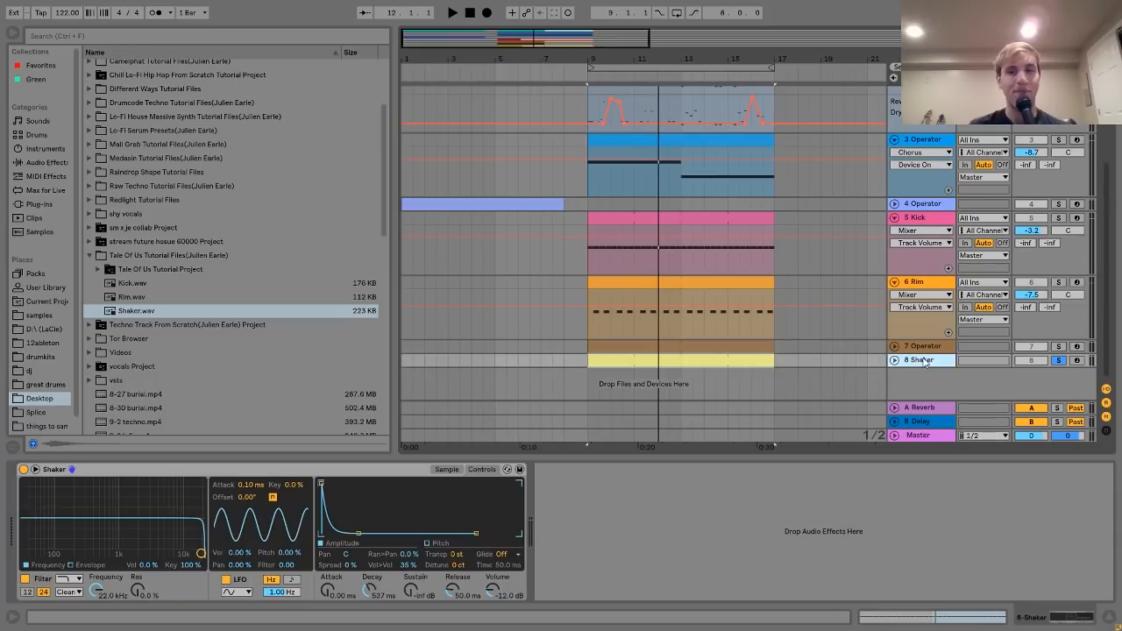
key(space)
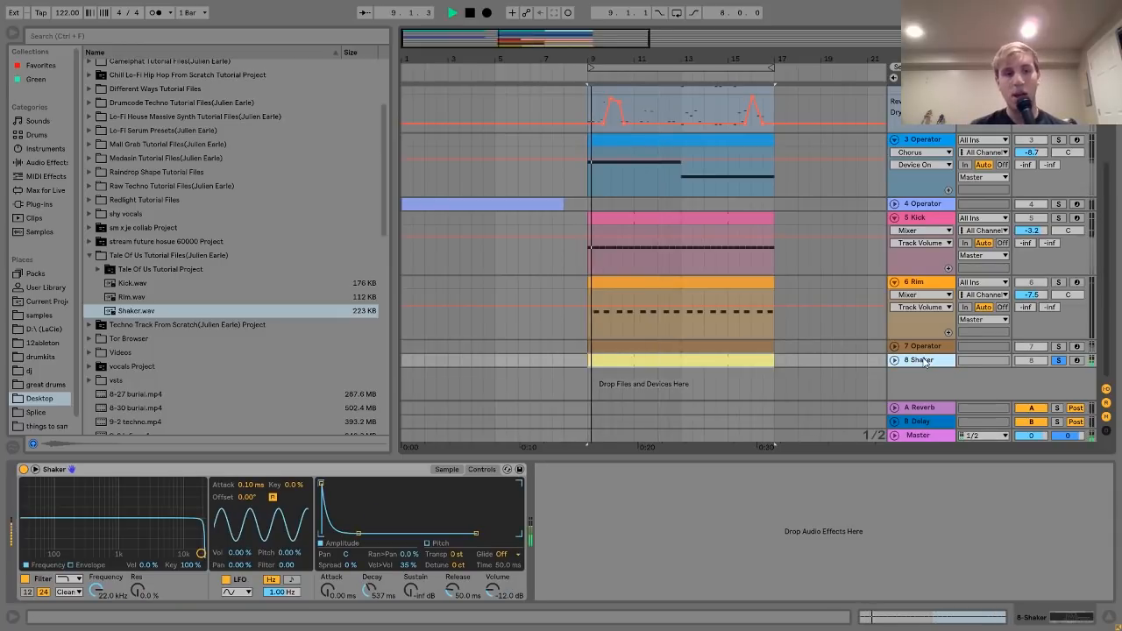
click(448, 469)
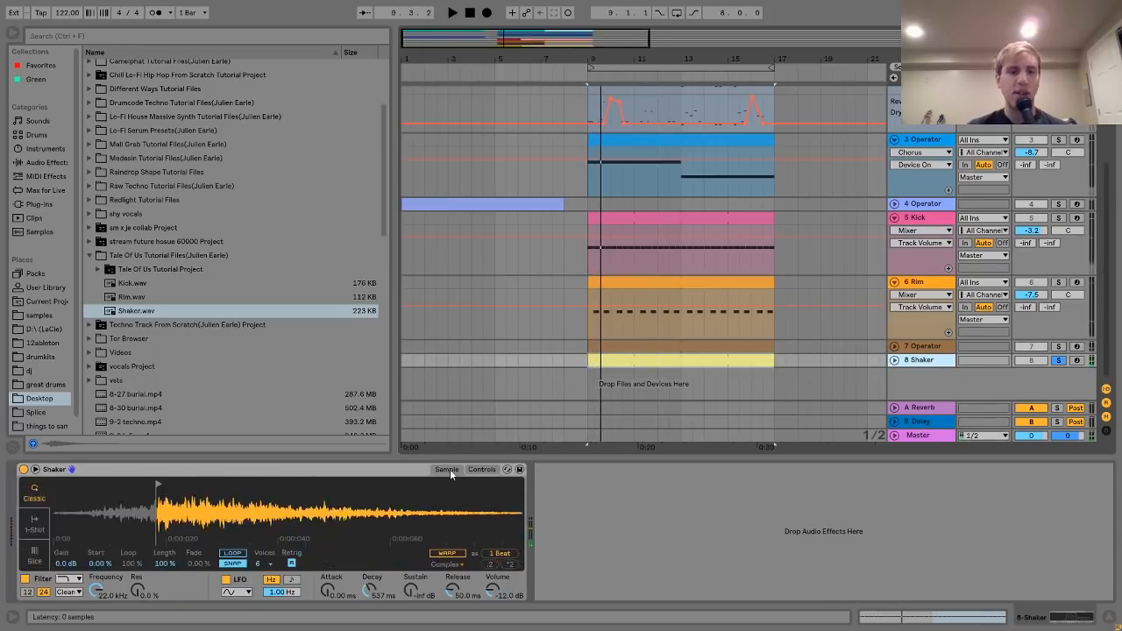
drag(135, 530, 66, 530)
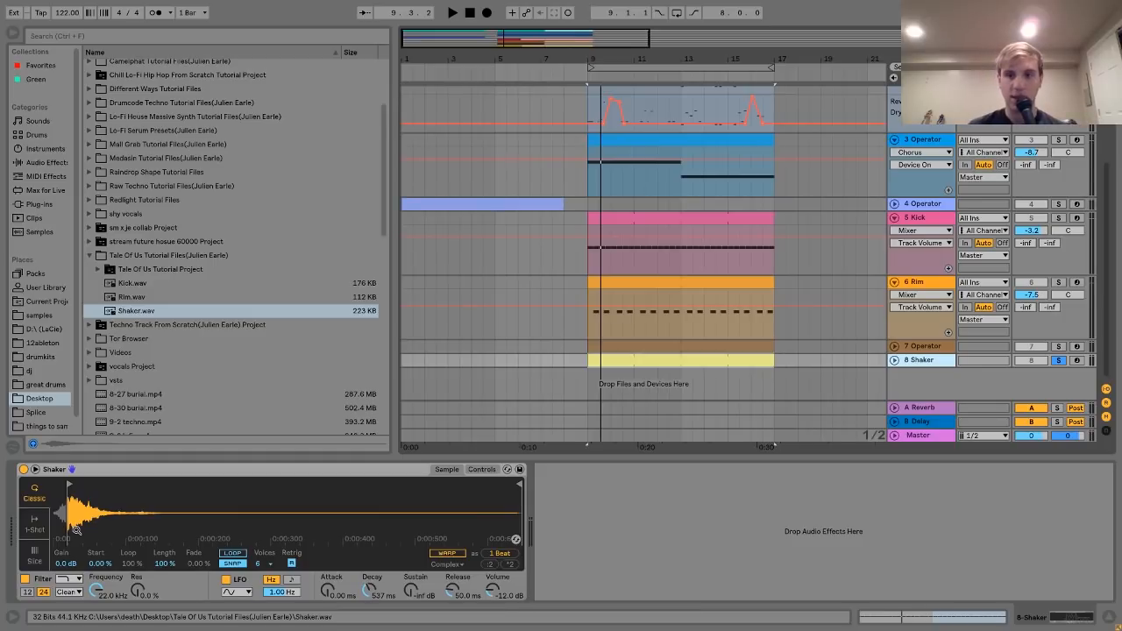
- Solo the 7 Operator track, audition it briefly, and unfold it
click(940, 348)
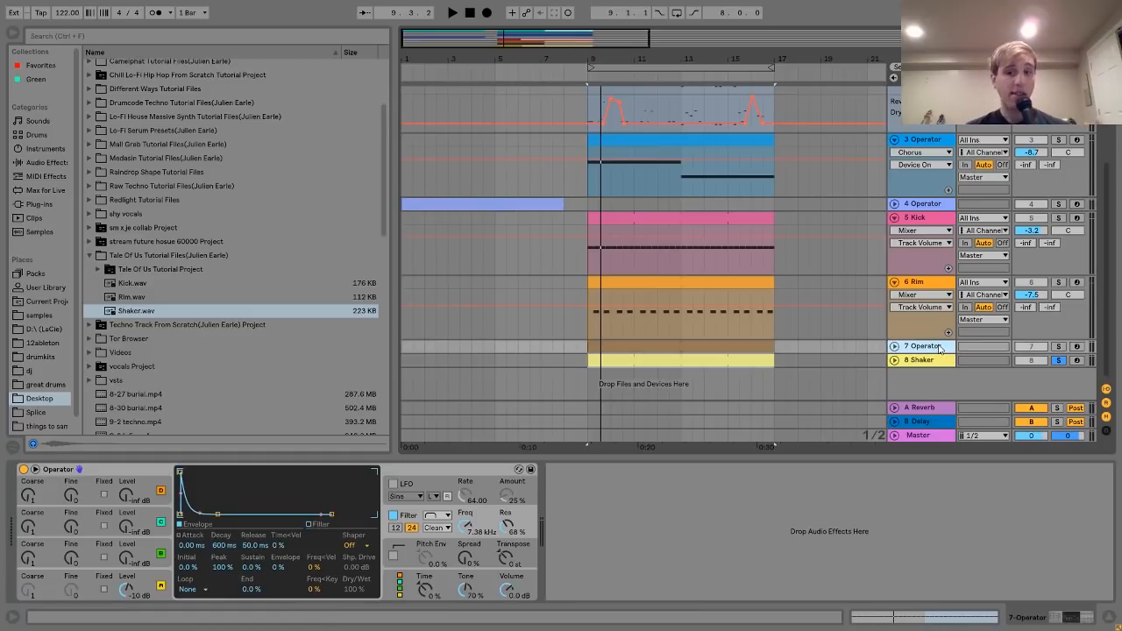
click(1058, 346)
key(space)
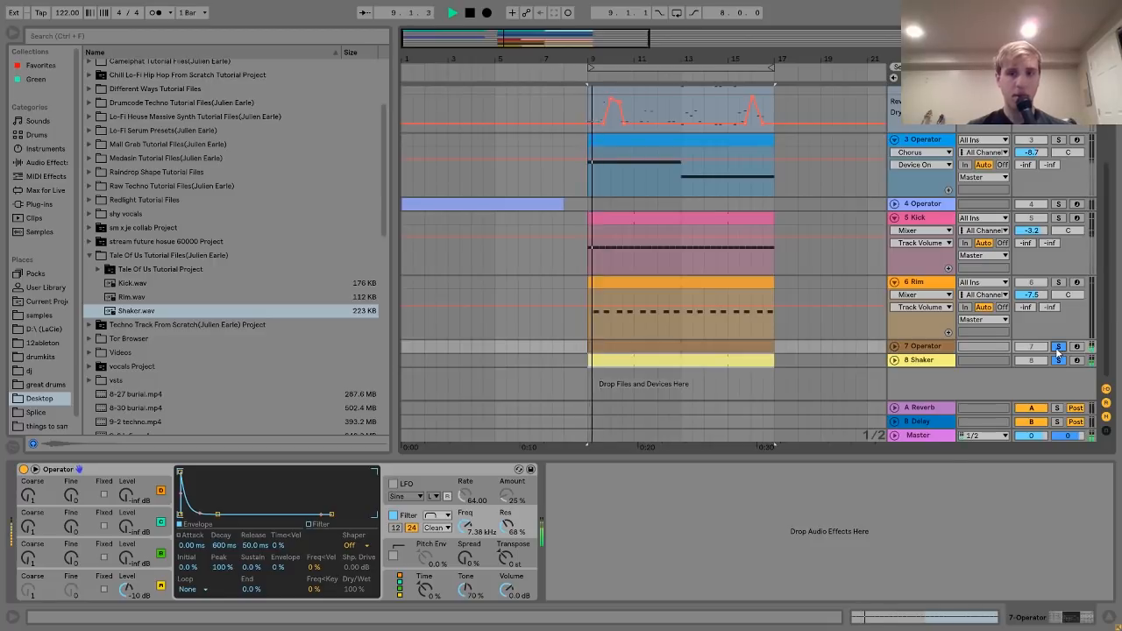
key(space)
click(895, 346)
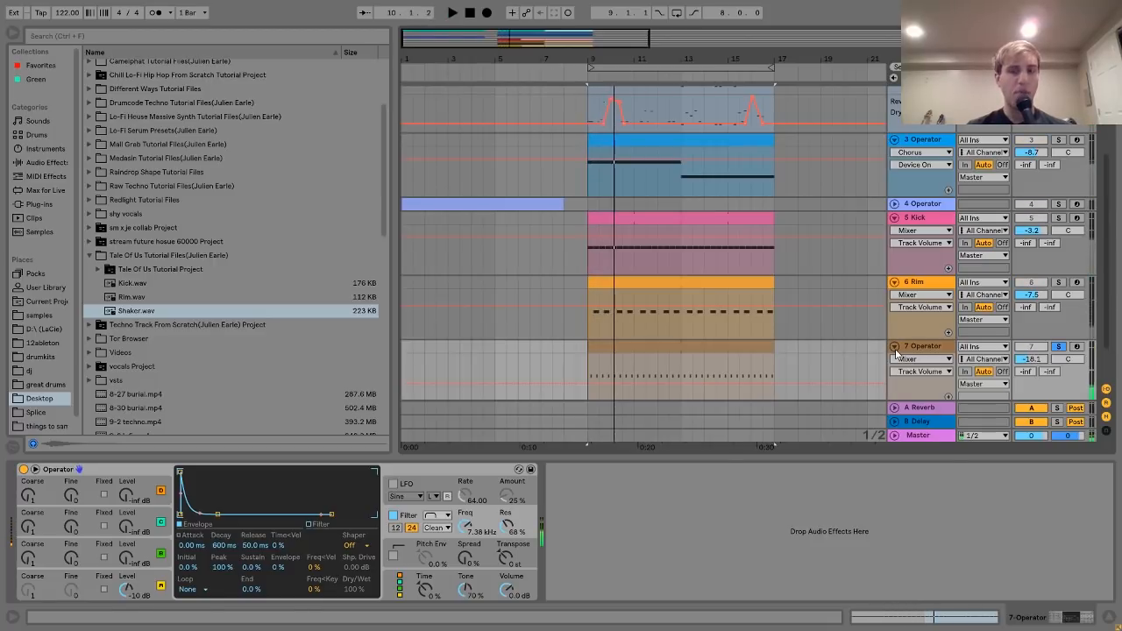
- Inspect 7 Operator's oscillator D and filter, lowering the filter frequency while playing
click(731, 347)
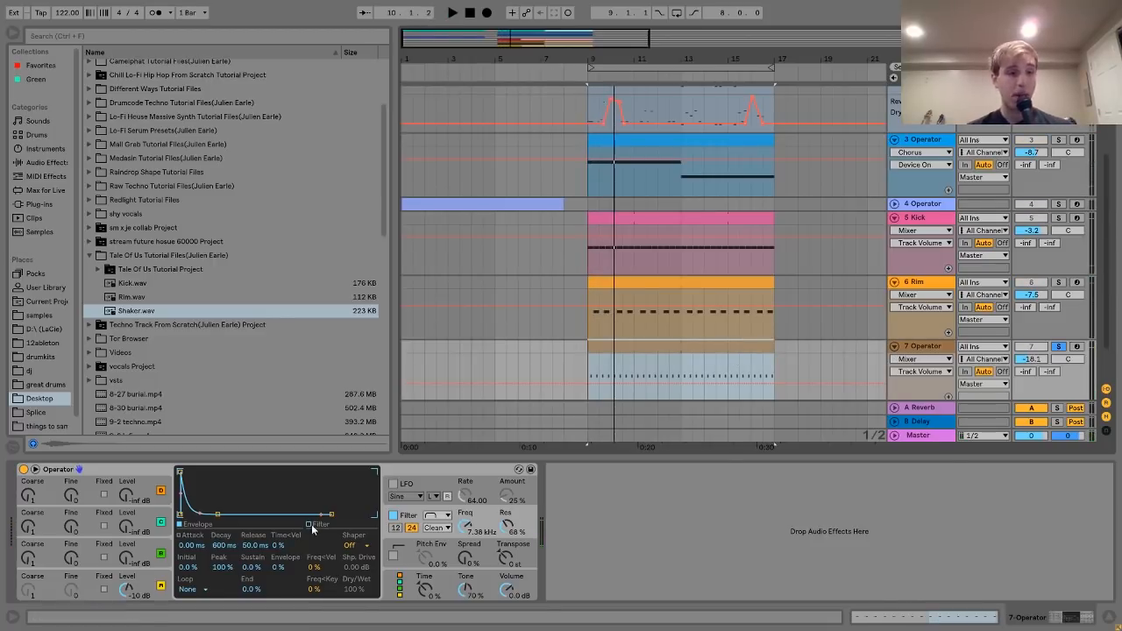
click(161, 584)
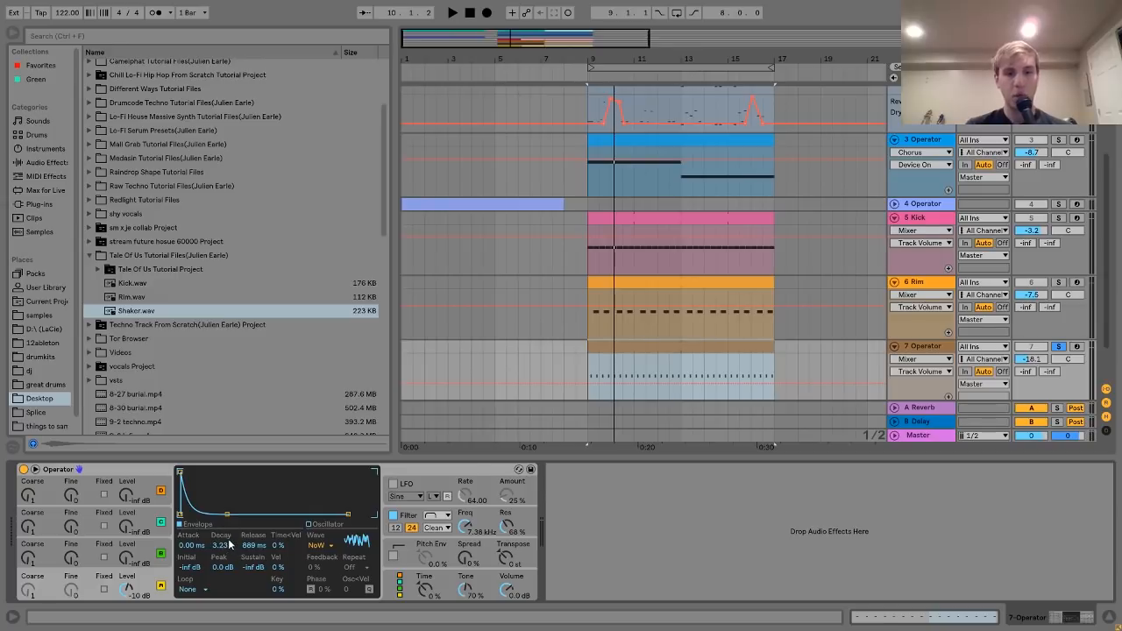
click(408, 524)
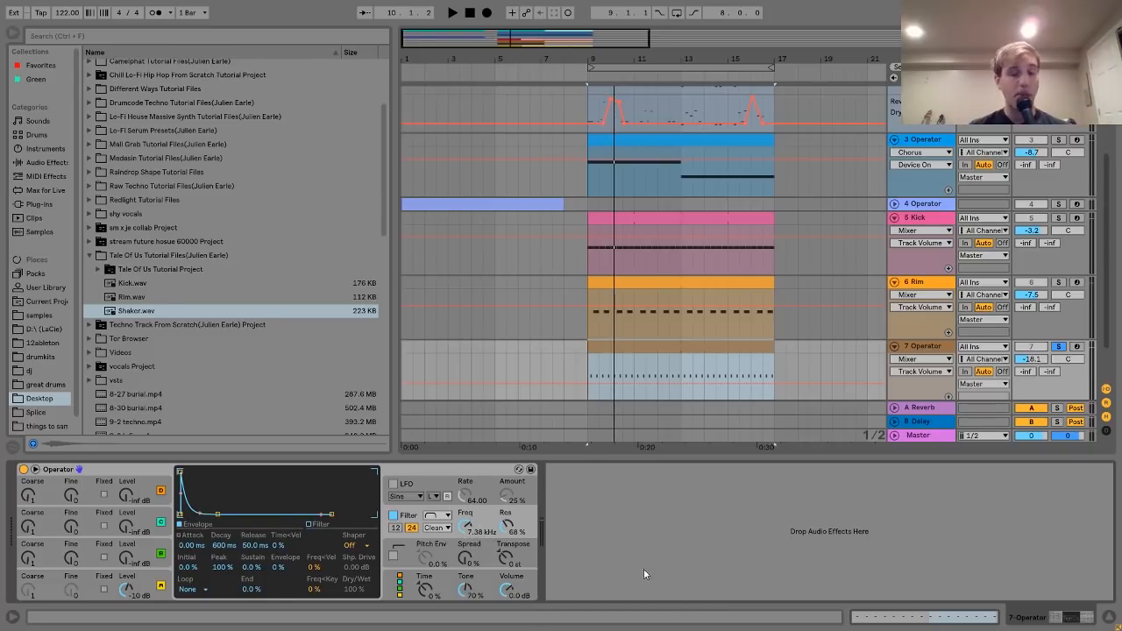
key(space)
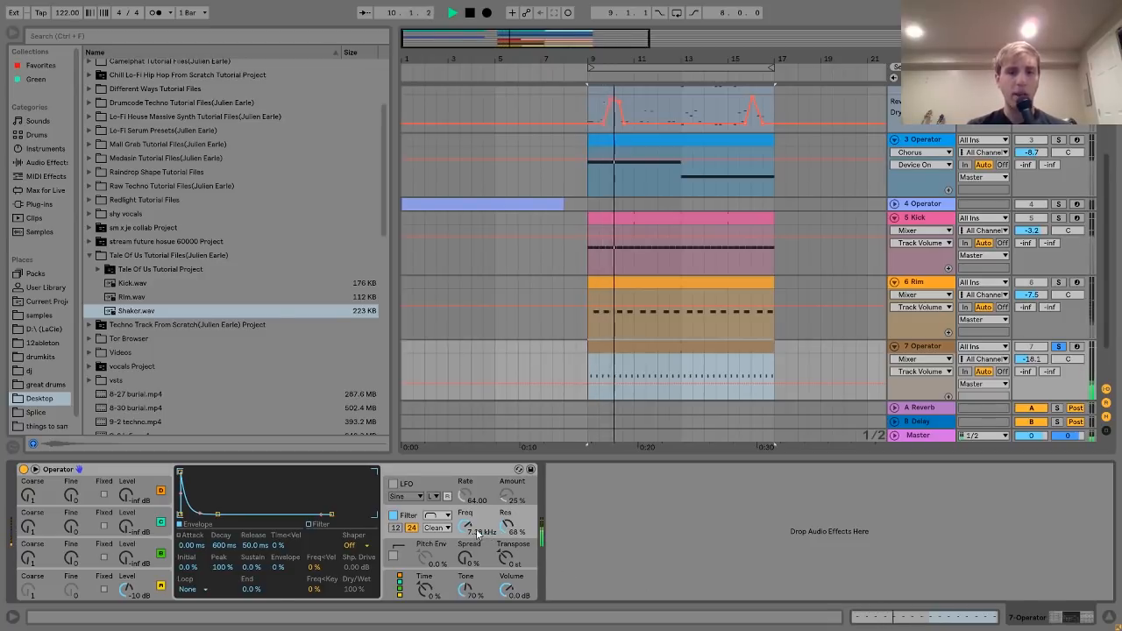
mouse_move(482, 531)
mouse_down()
mouse_move(507, 532)
mouse_move(464, 537)
mouse_up()
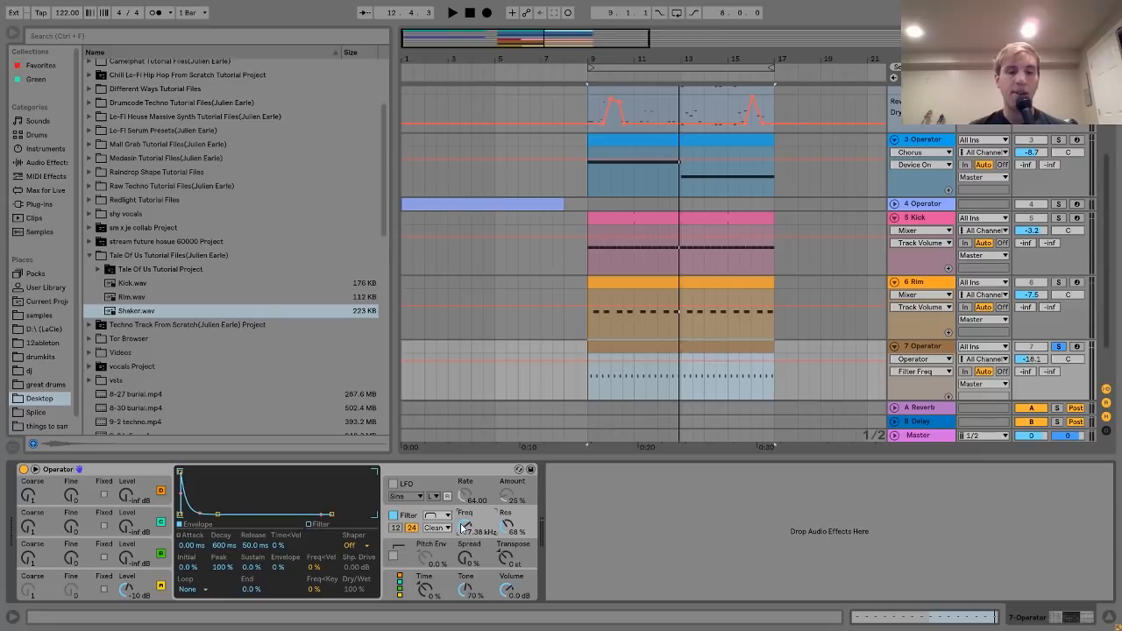
key(space)
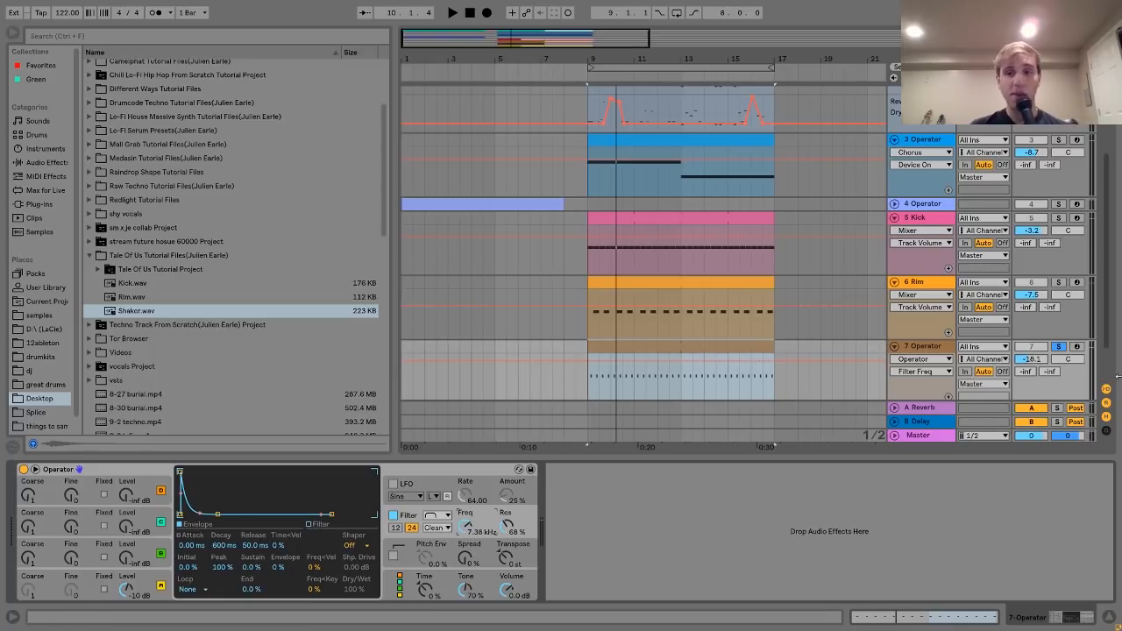
- Unsolo 7 Operator, fold the 6 Rim, 7 Operator and 2 Analog tracks, then play 1-Operator's effect chain from bar 9
click(1058, 346)
scroll(932, 339, up, 1)
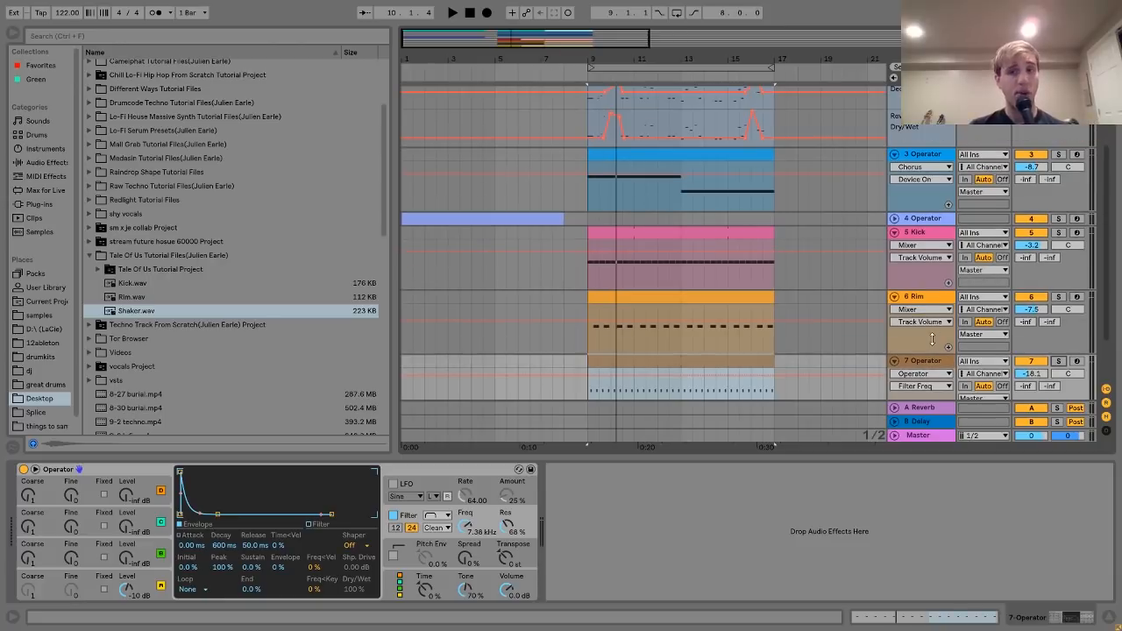
click(895, 297)
click(895, 311)
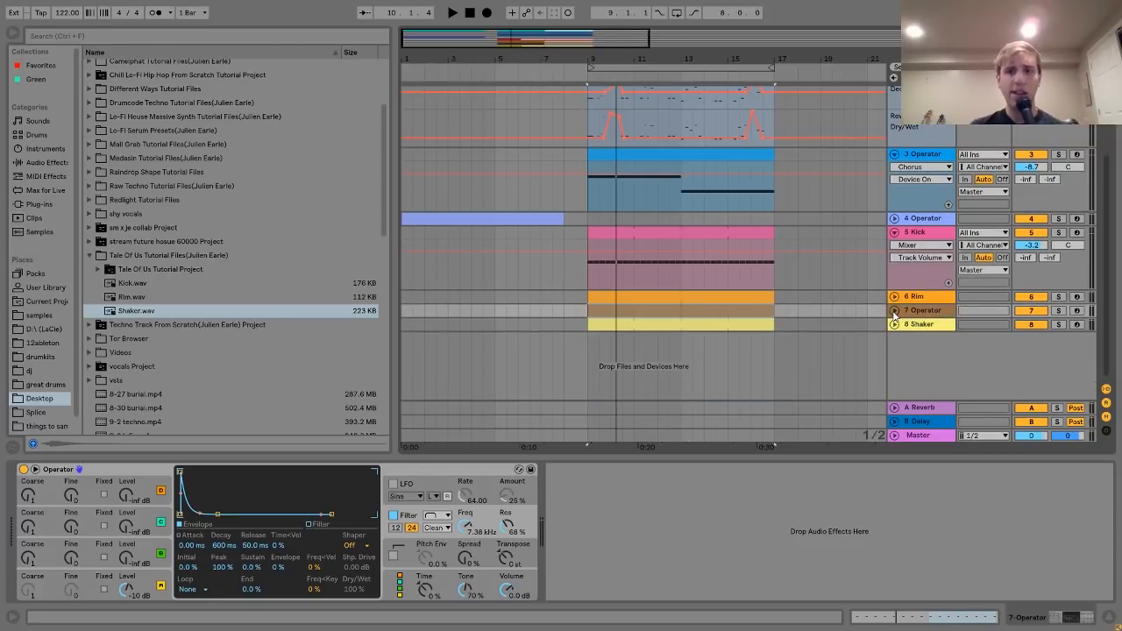
scroll(895, 317, up, 5)
click(894, 156)
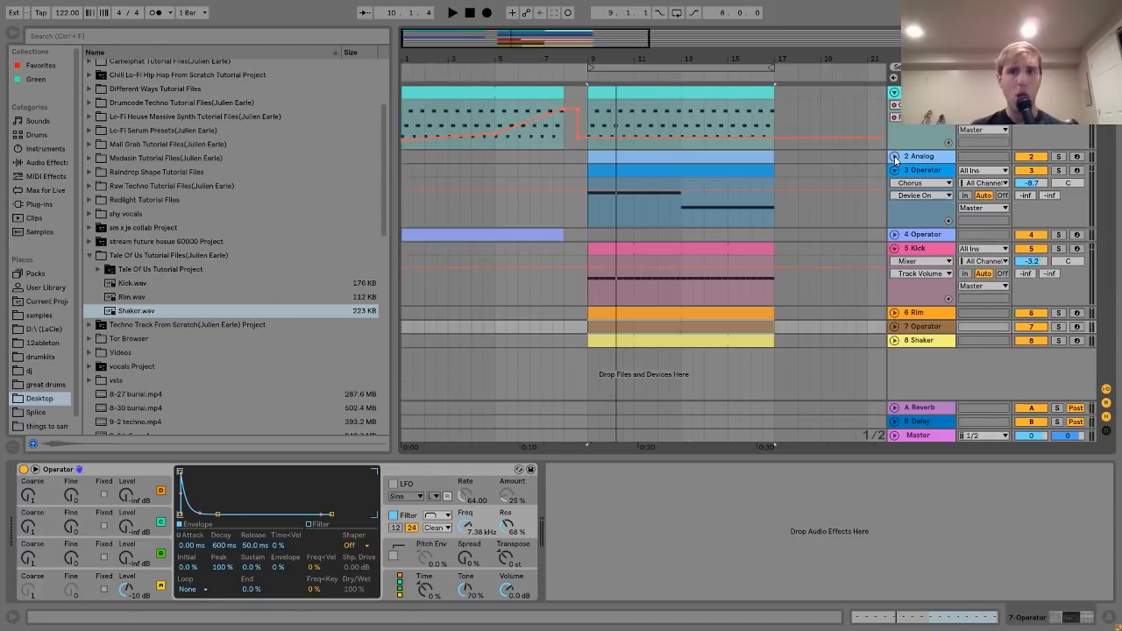
click(721, 101)
key(space)
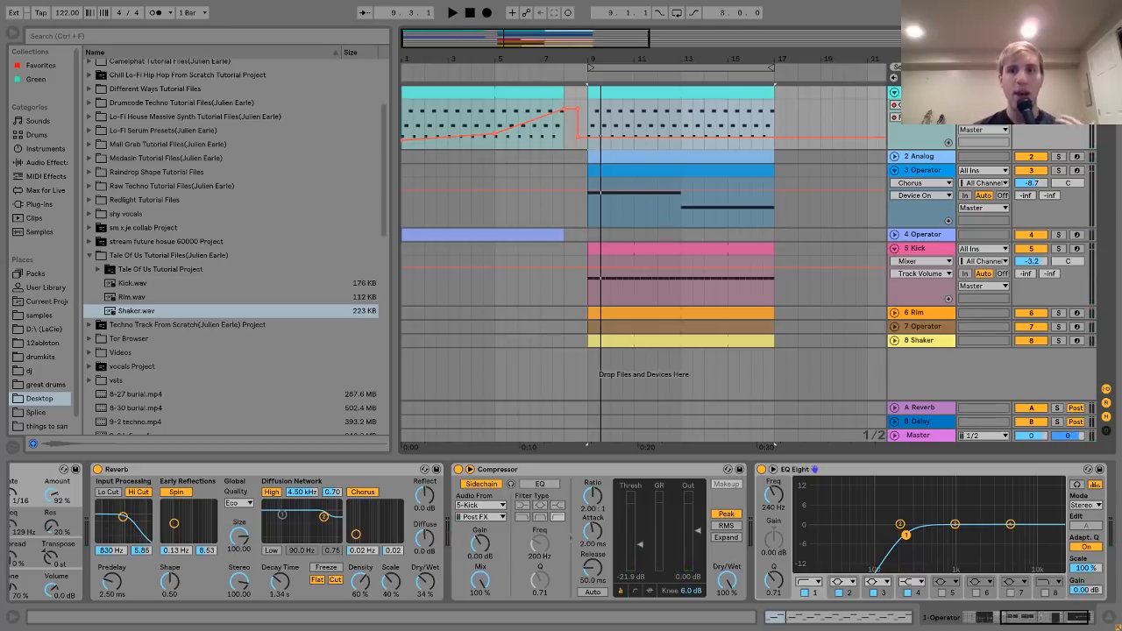
- Solo and briefly play 2 Analog, unsolo it, then select the 5 Kick track
click(919, 158)
click(1060, 158)
key(space)
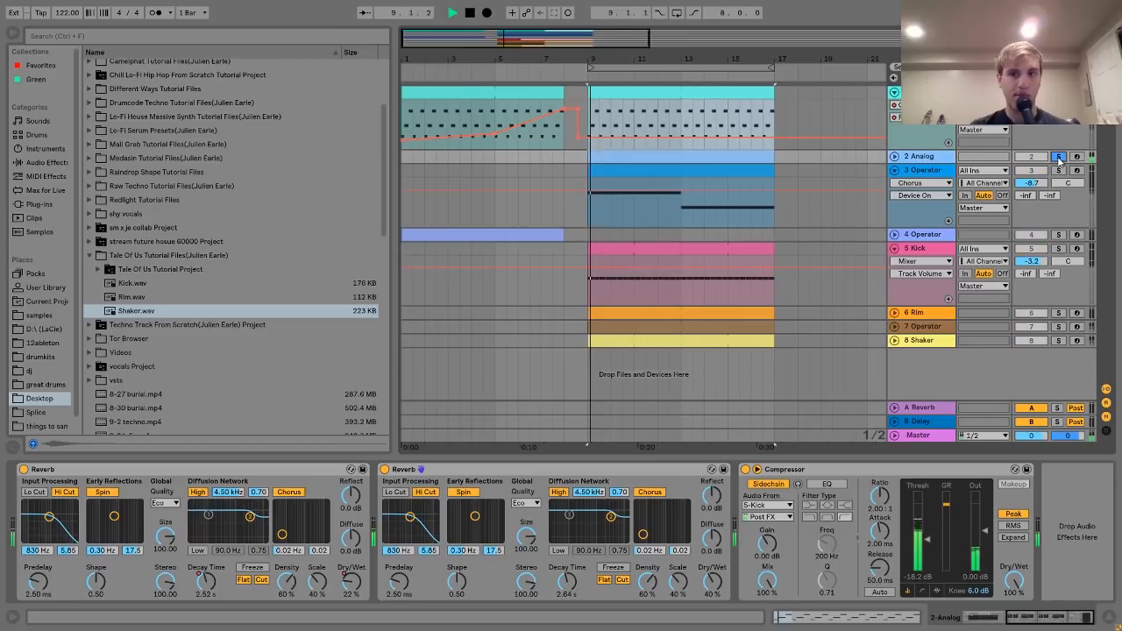
key(space)
click(1059, 158)
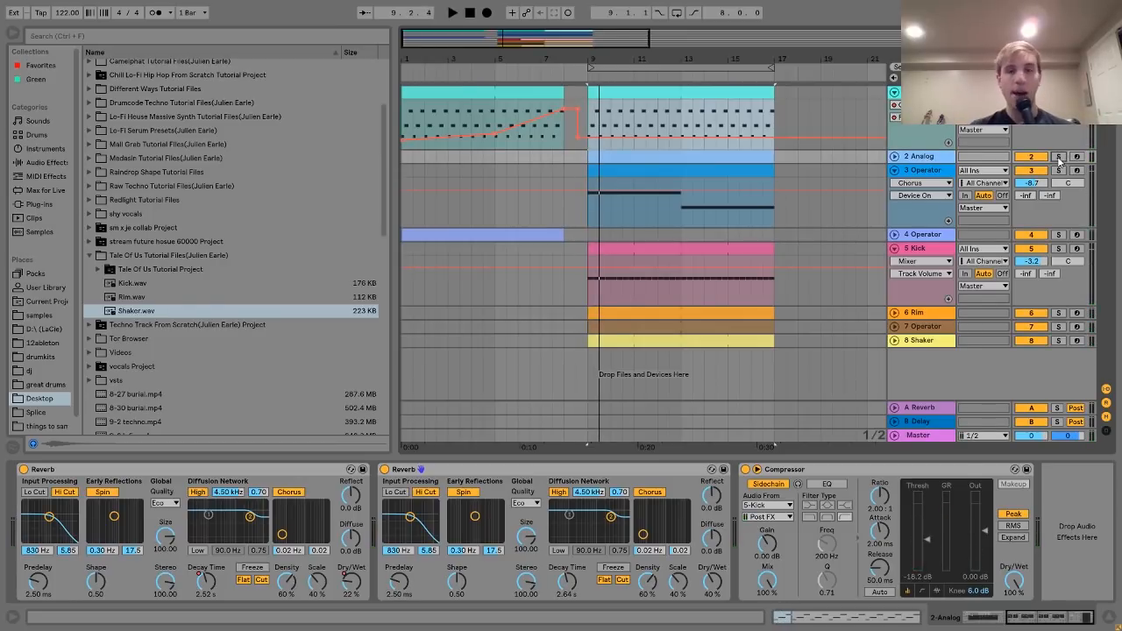
click(921, 249)
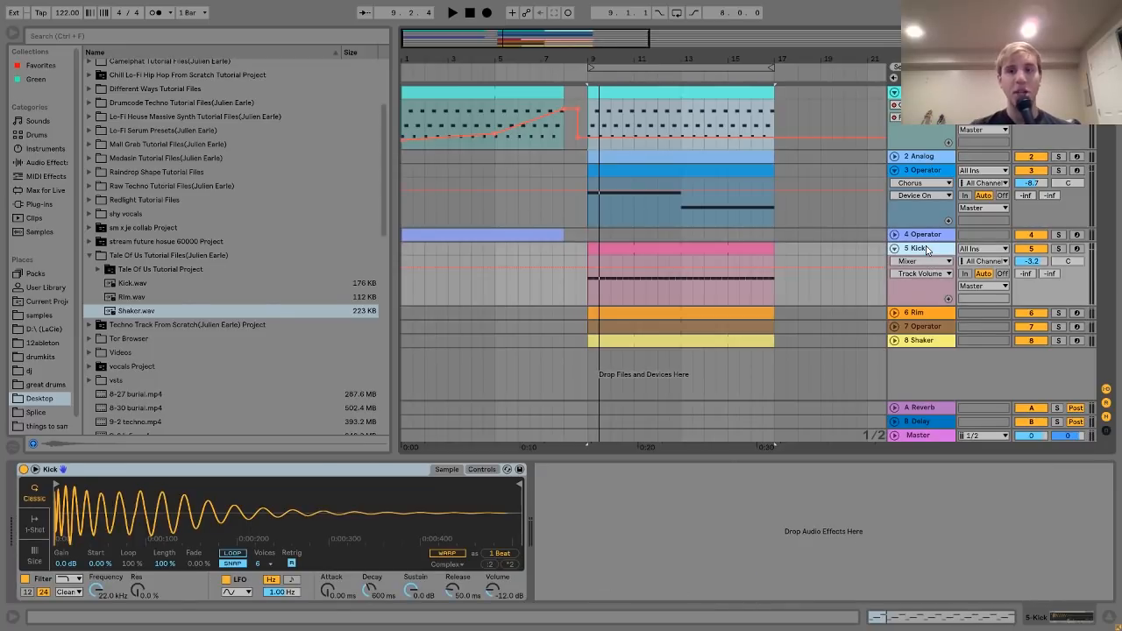